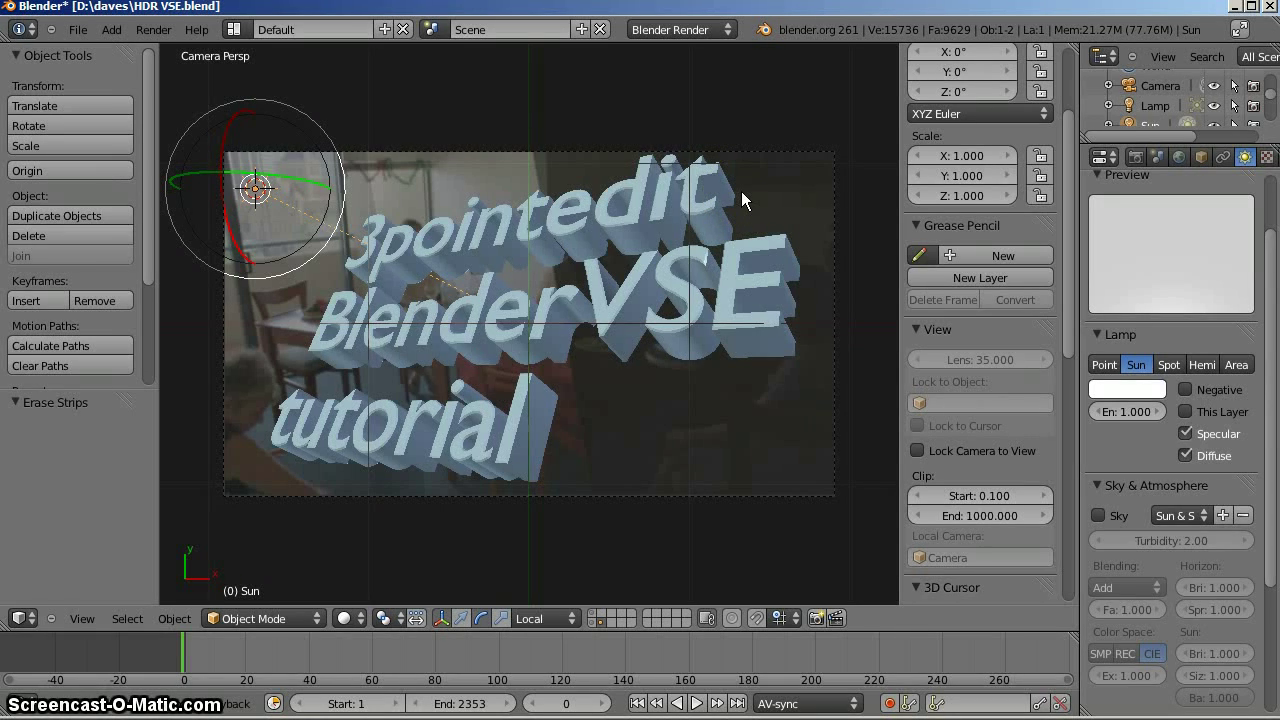
Right-click in the Blender viewport showing the '3pointedit Blender VSE tutorial' text.
right_click(725, 114)
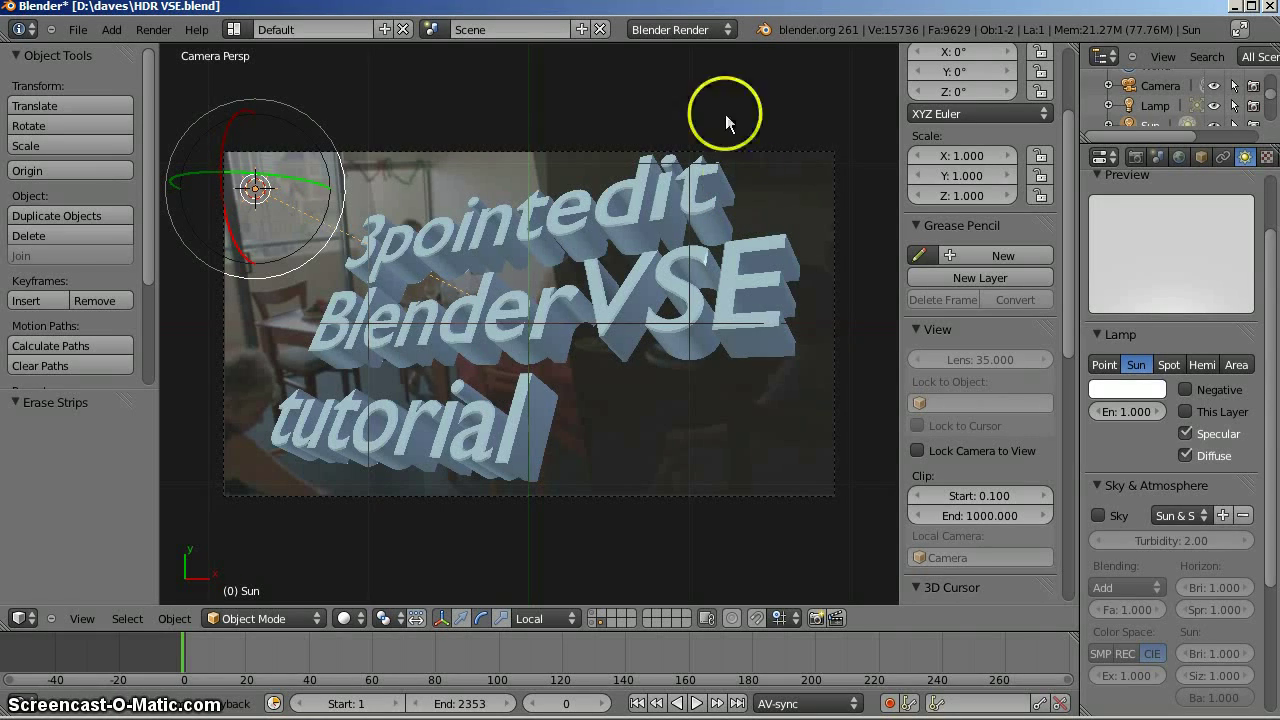
Minimise Blender and go from the Canon EOS 550D page to the Magic Lantern Release 2011Dec22 page.
left_click(1236, 8)
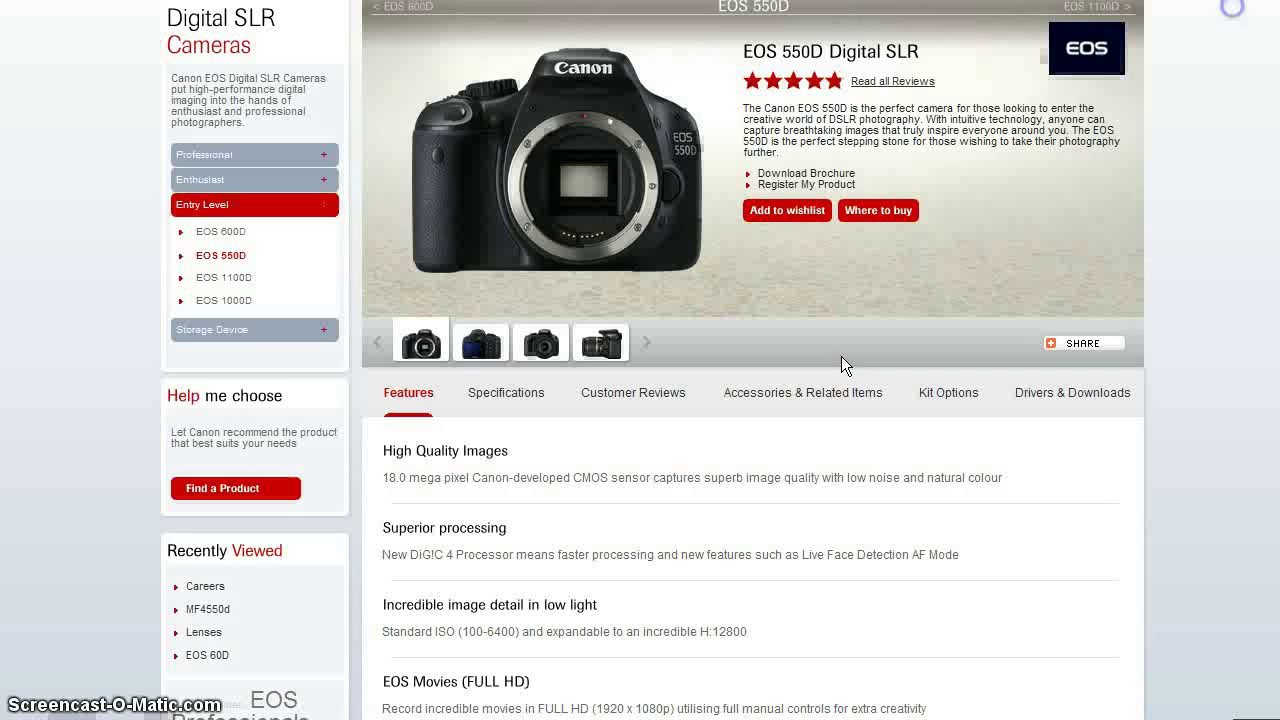
left_click(603, 553)
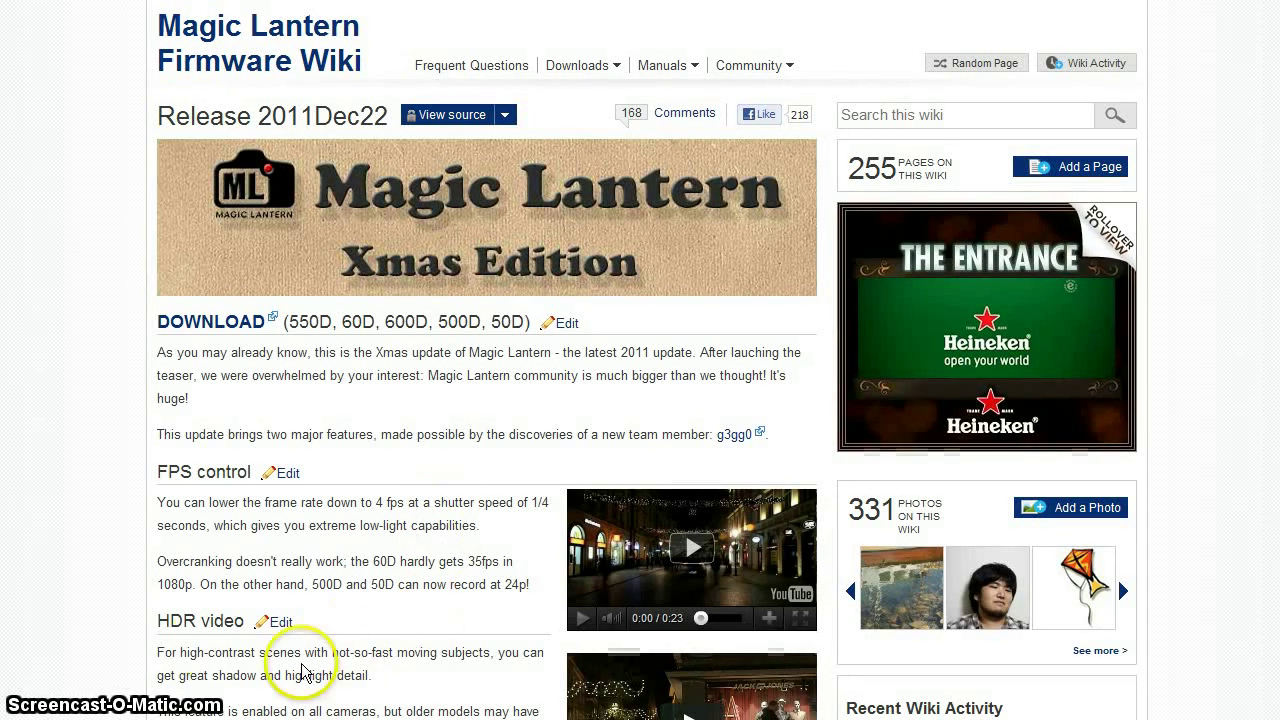
Highlight the HDR video heading and follow the link to the 'Magic Lantern HDR test @ 50fps' video.
left_click_drag(158, 618, 248, 622)
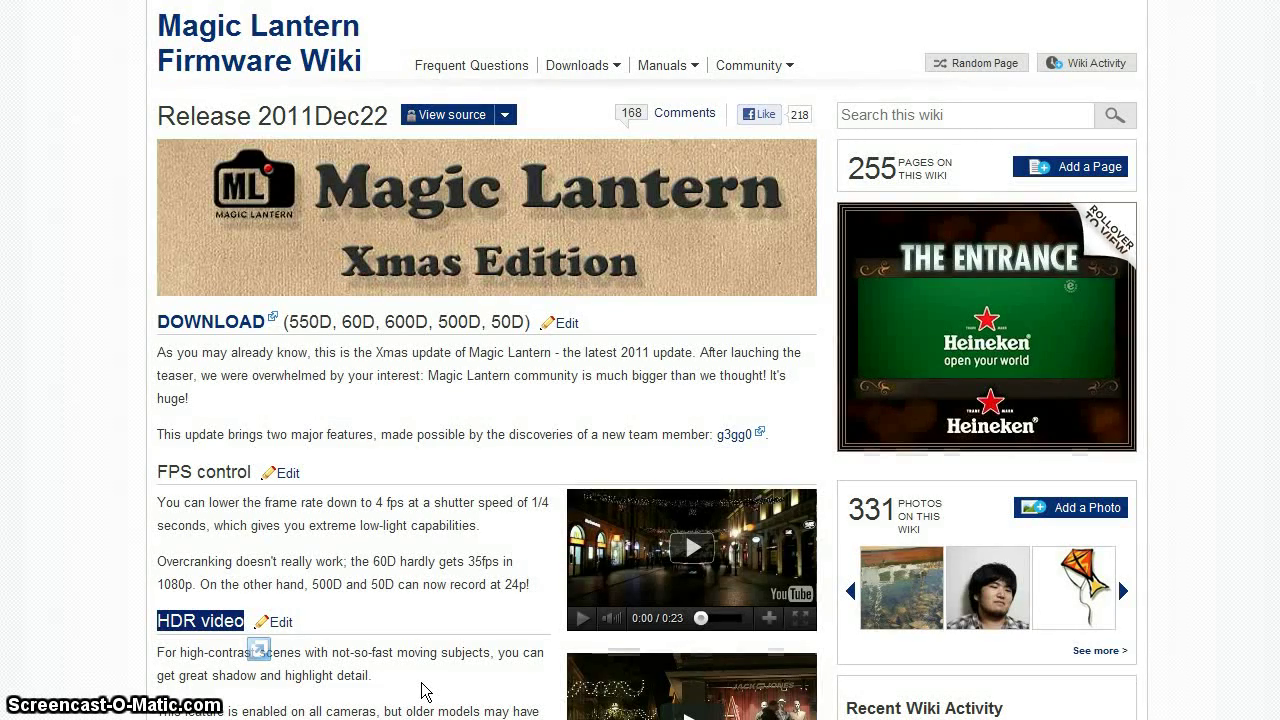
left_click(343, 229)
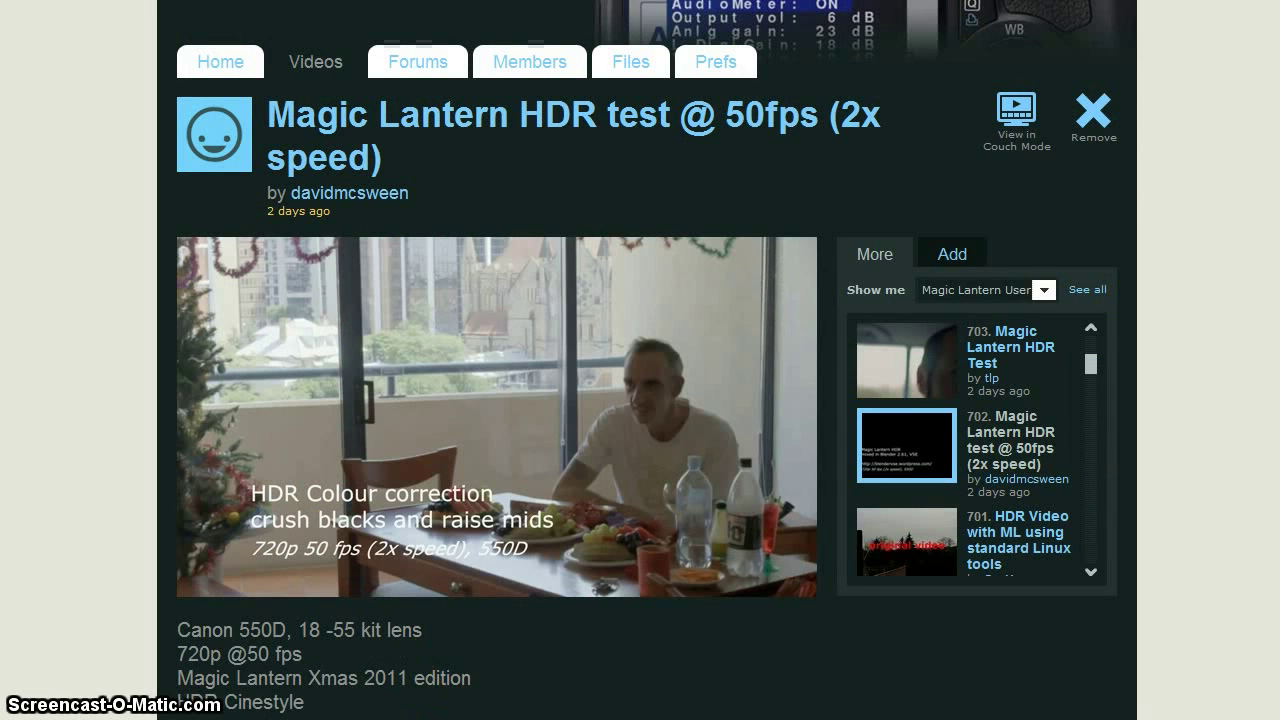
Scrub the HDR test video from 00:09 through the light frame and gamma cross parts to 00:30.
left_click_drag(270, 568, 313, 568)
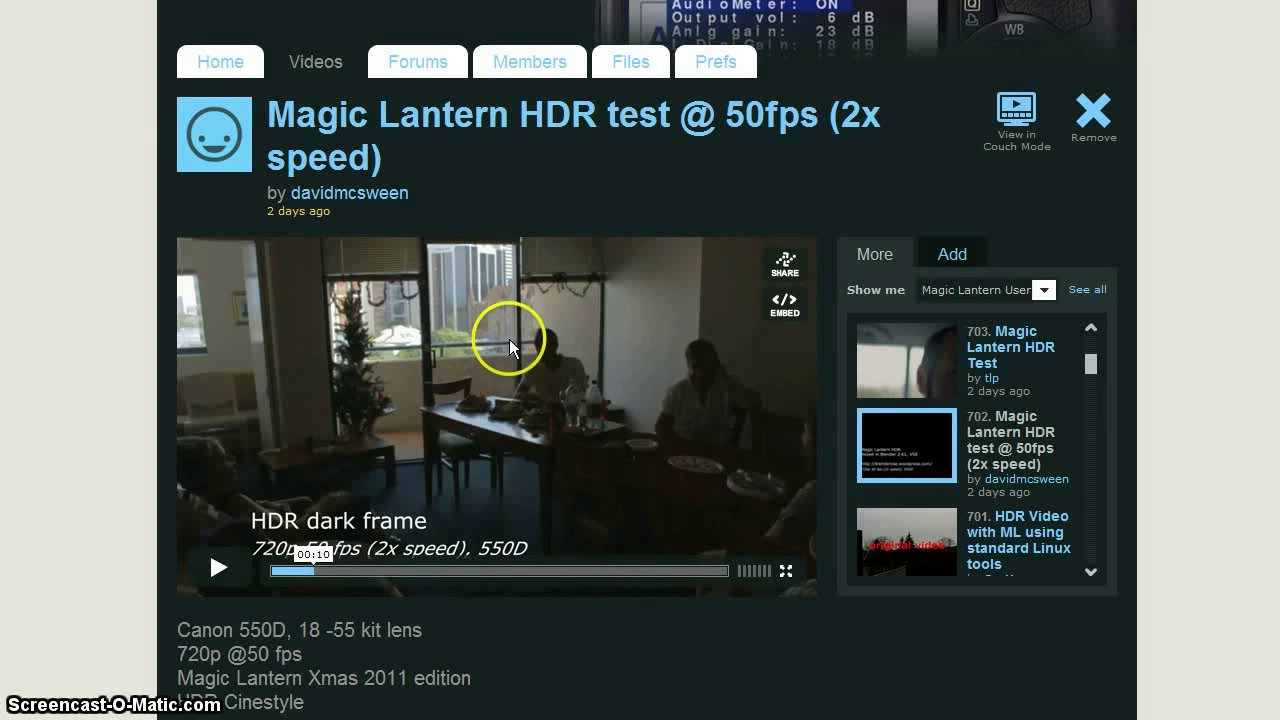
left_click(334, 568)
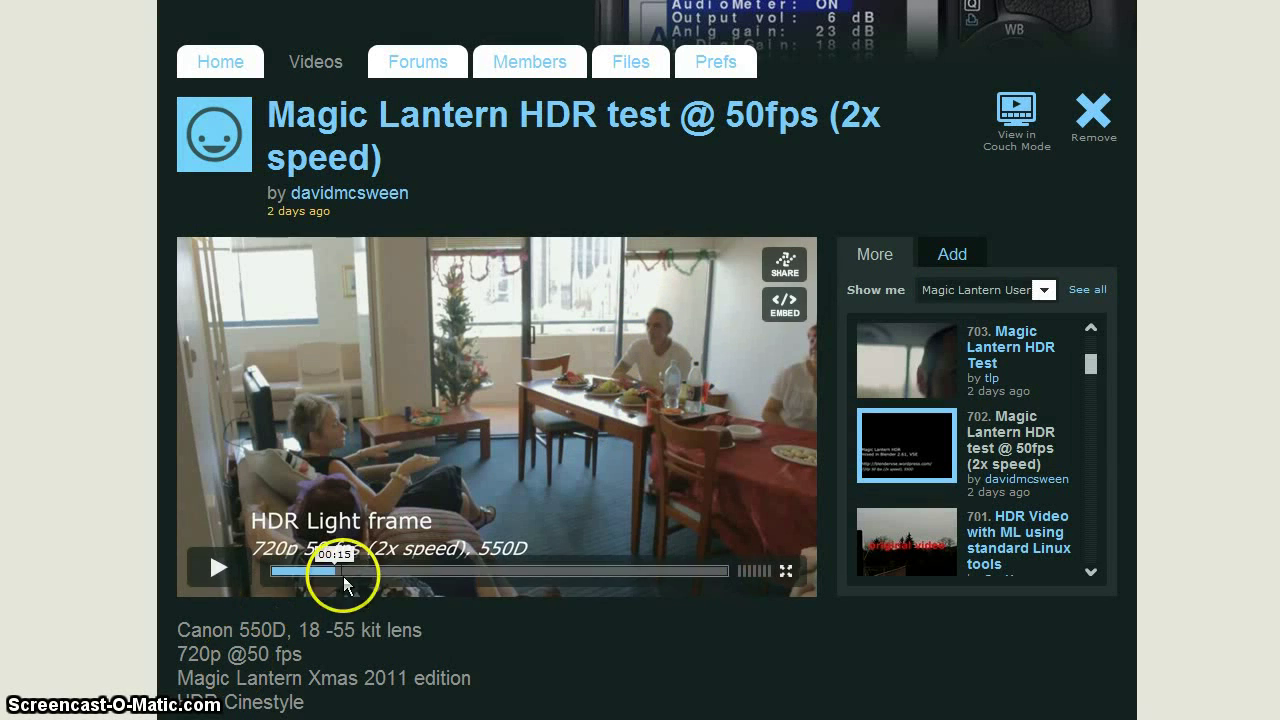
left_click_drag(335, 567, 360, 567)
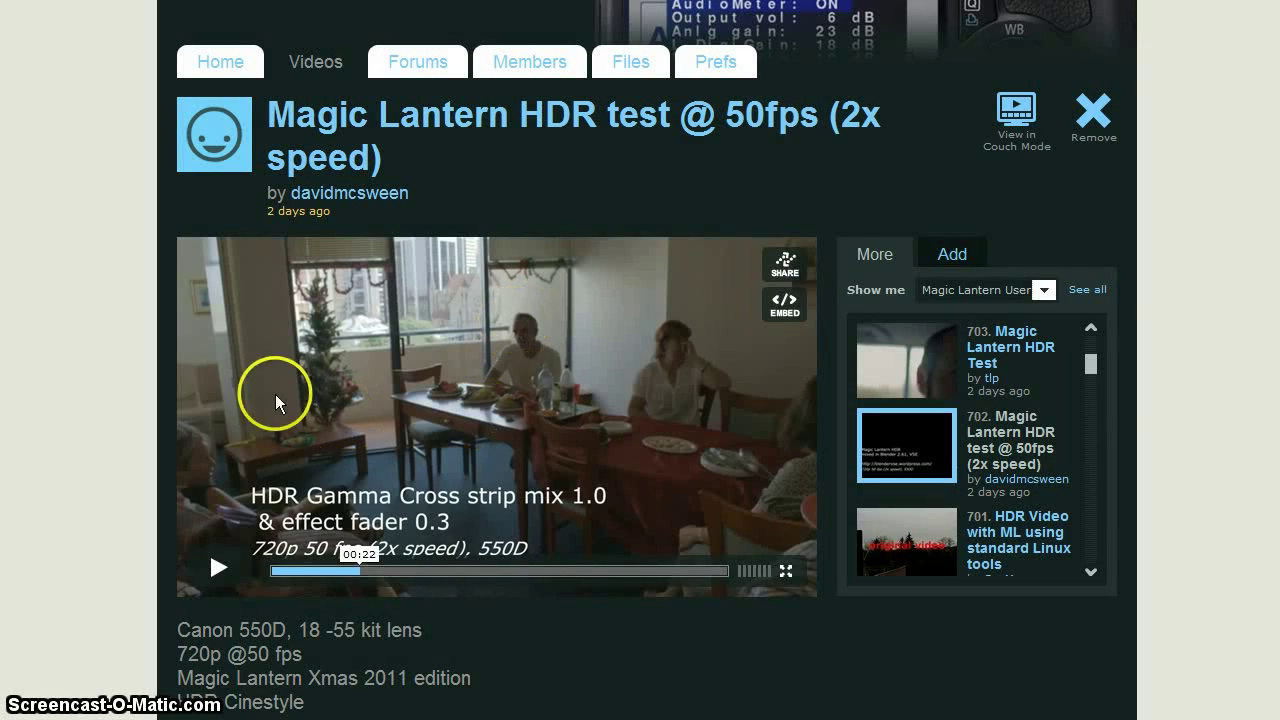
left_click_drag(366, 563, 380, 563)
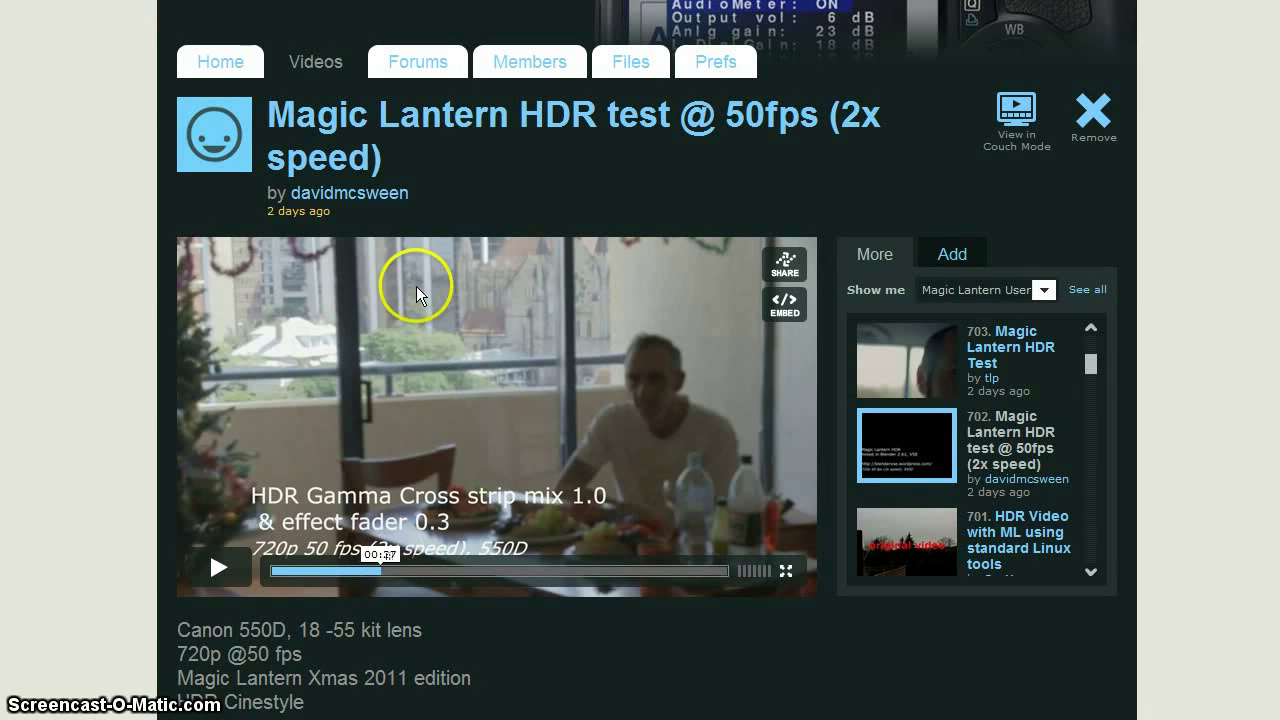
left_click(393, 565)
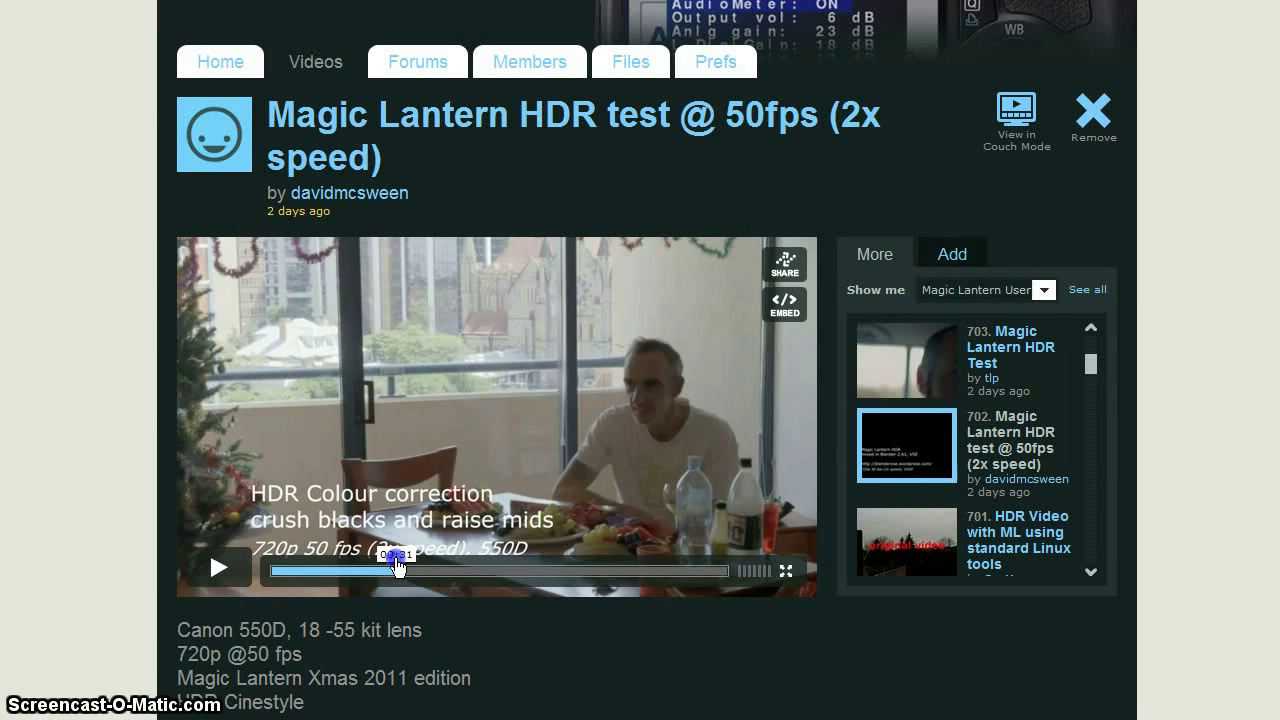
Scrub the Vimeo video forward past 01:07 to the corrected versus high/low exposure comparison.
left_click(212, 546)
left_click(527, 545)
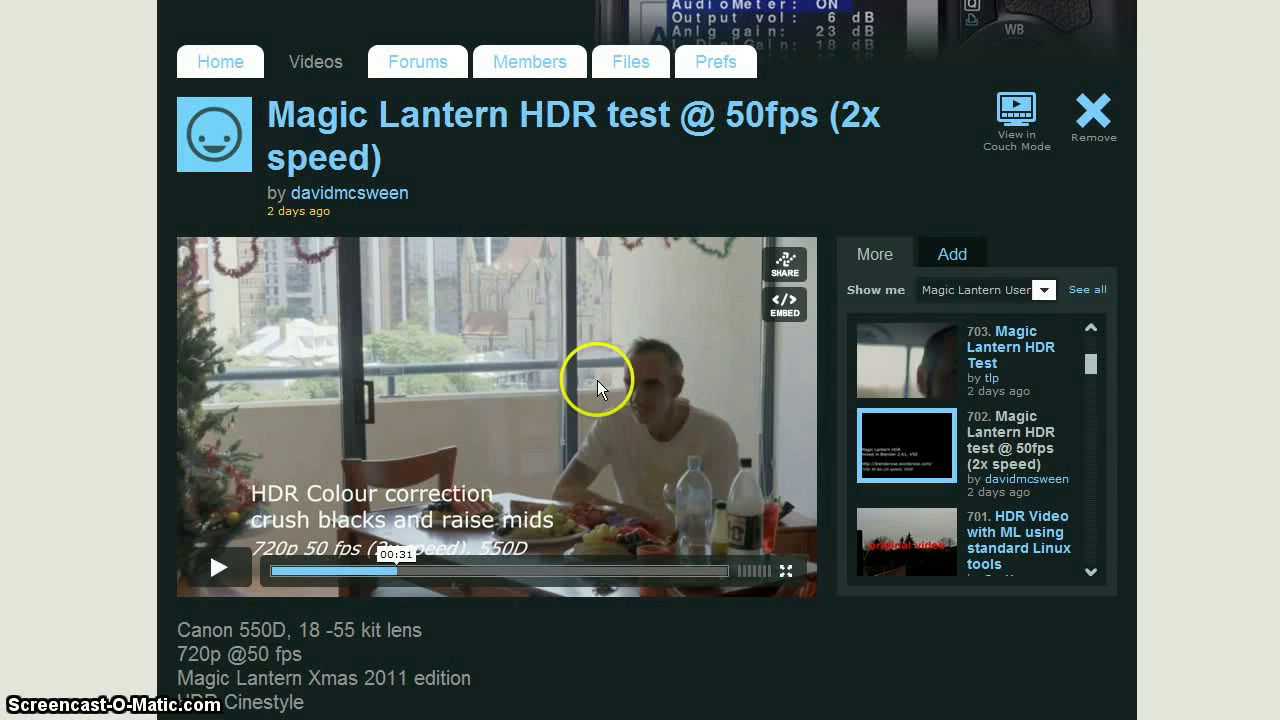
left_click(432, 567)
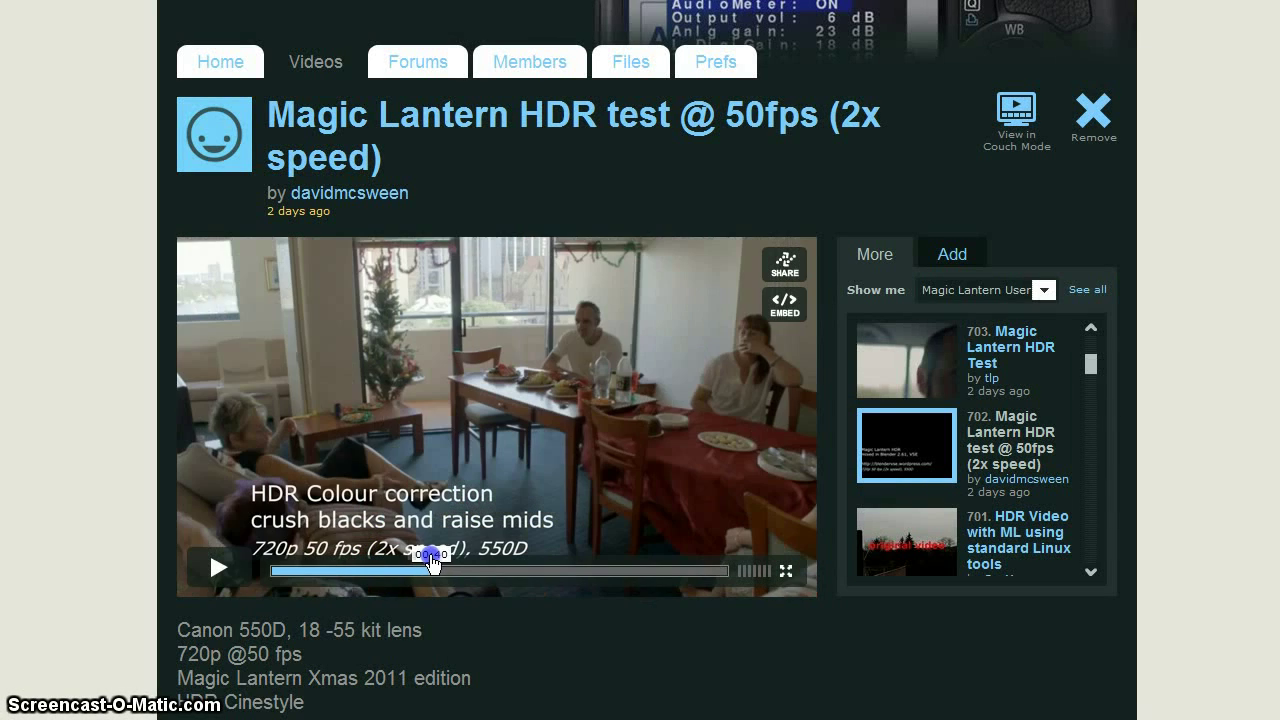
left_click_drag(432, 563, 616, 558)
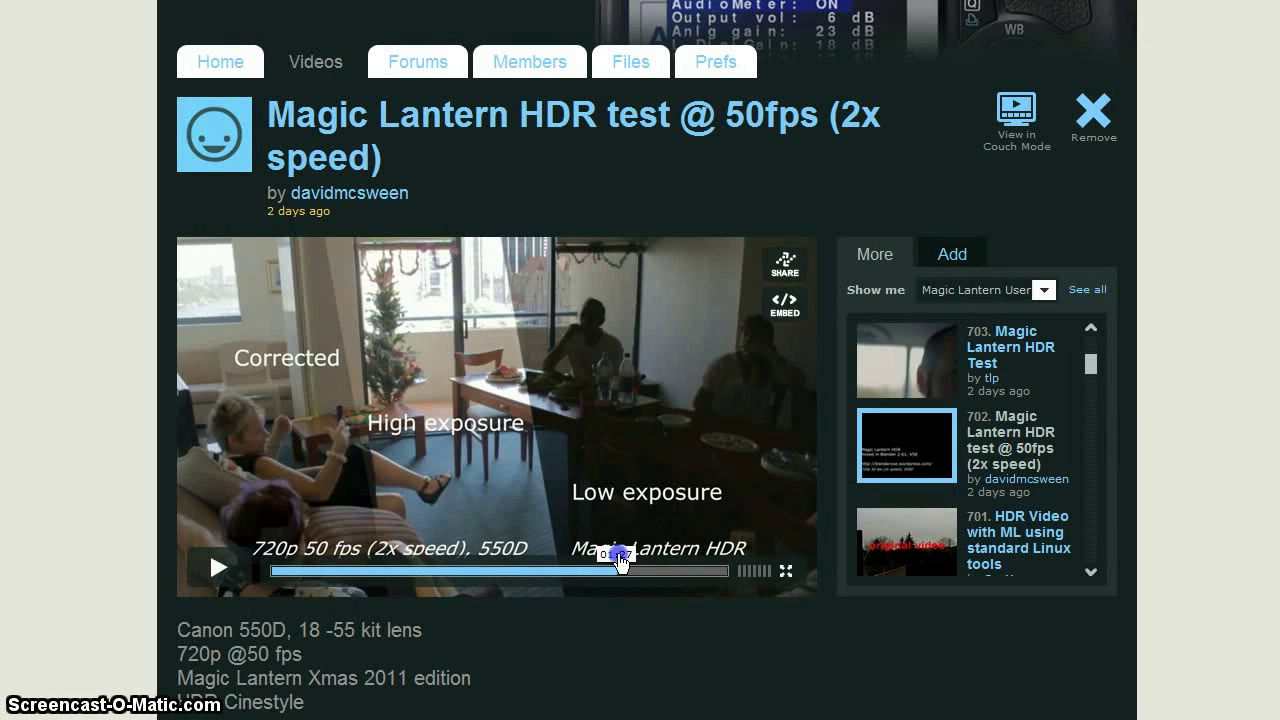
left_click_drag(614, 560, 506, 560)
Play and pause the exposure comparison, then put Blender into the Video Editing layout.
left_click(215, 572)
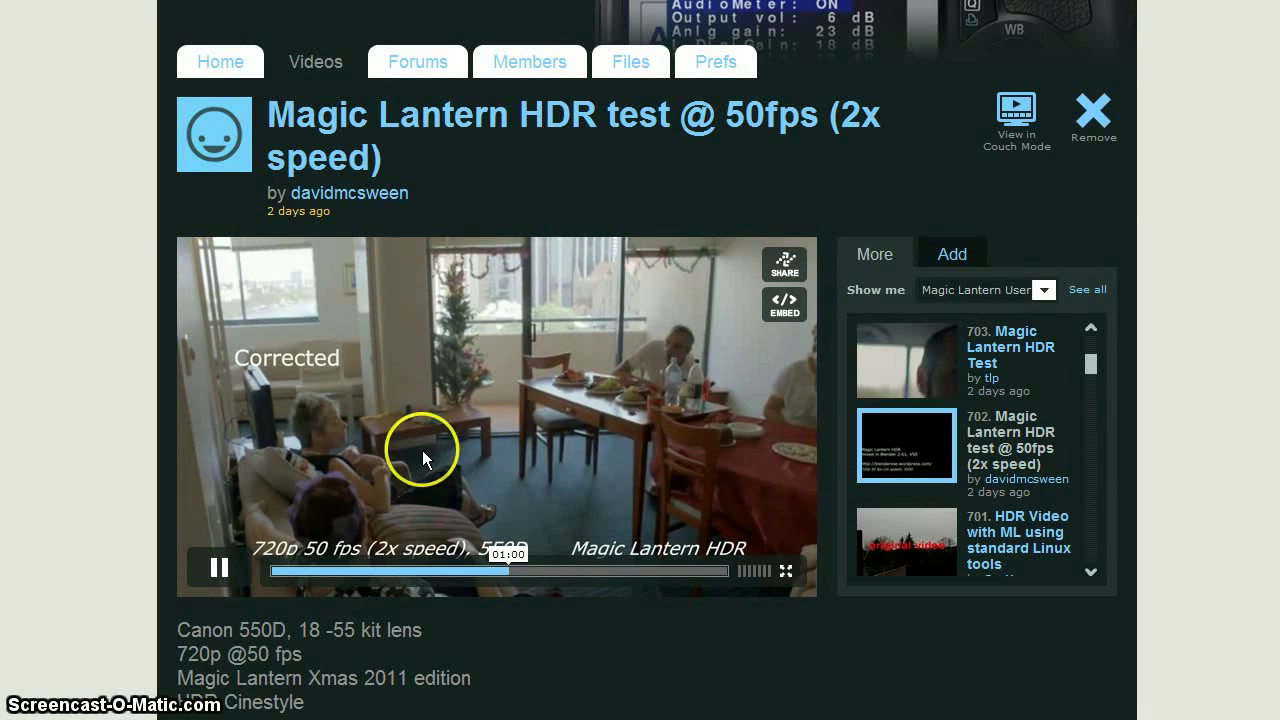
left_click(218, 567)
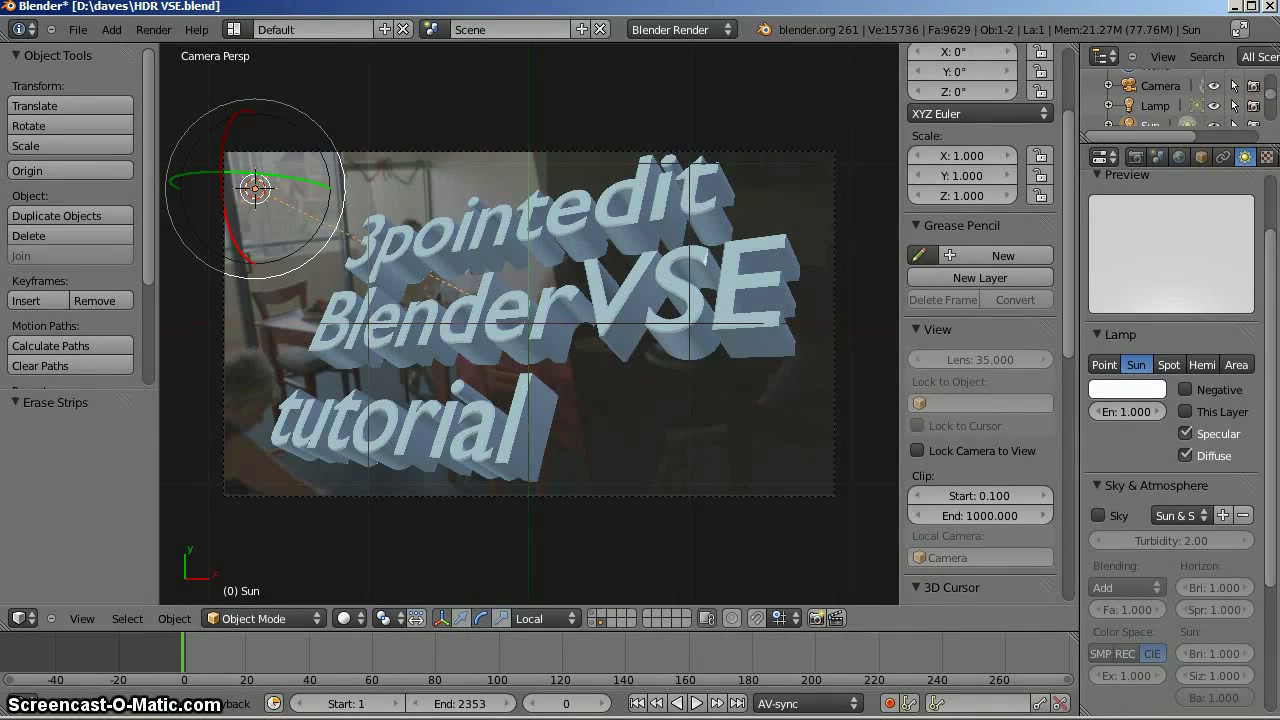
left_click(234, 29)
left_click(298, 176)
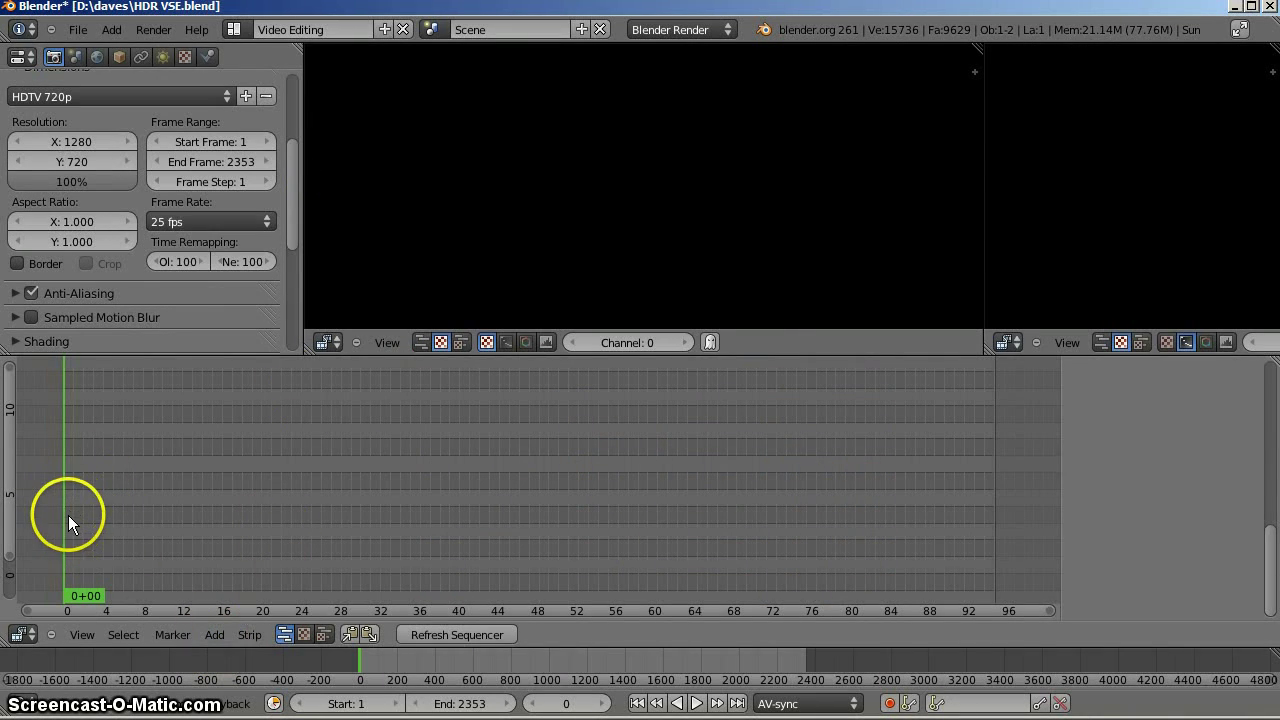
Add MVI_3089.MOV from the daves folder as a movie strip and select its teal strip.
key("shift+a")
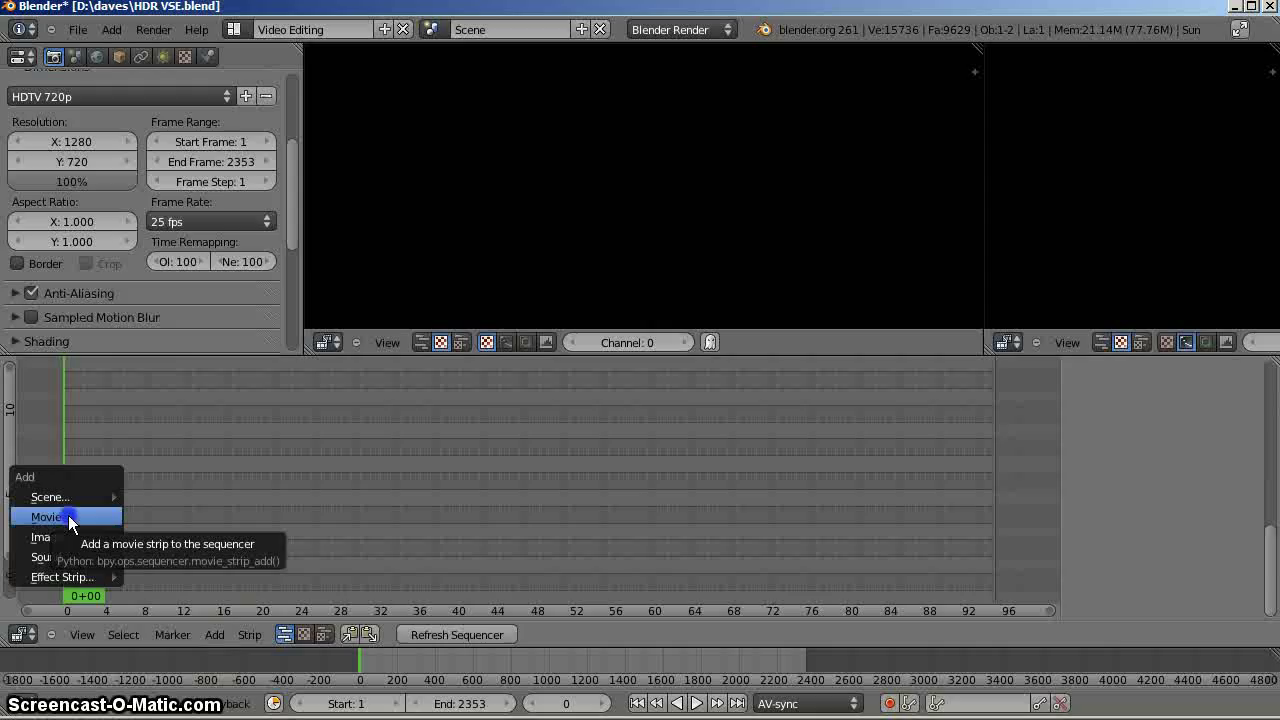
left_click(68, 515)
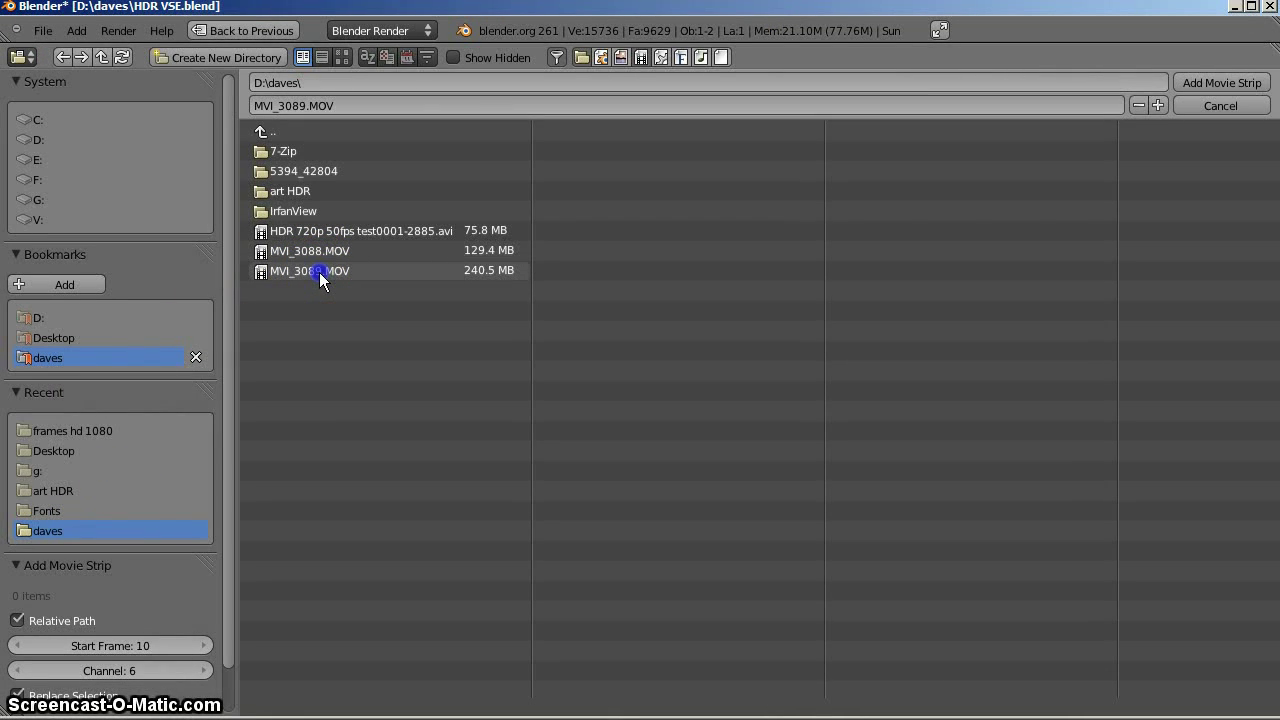
left_click(295, 191)
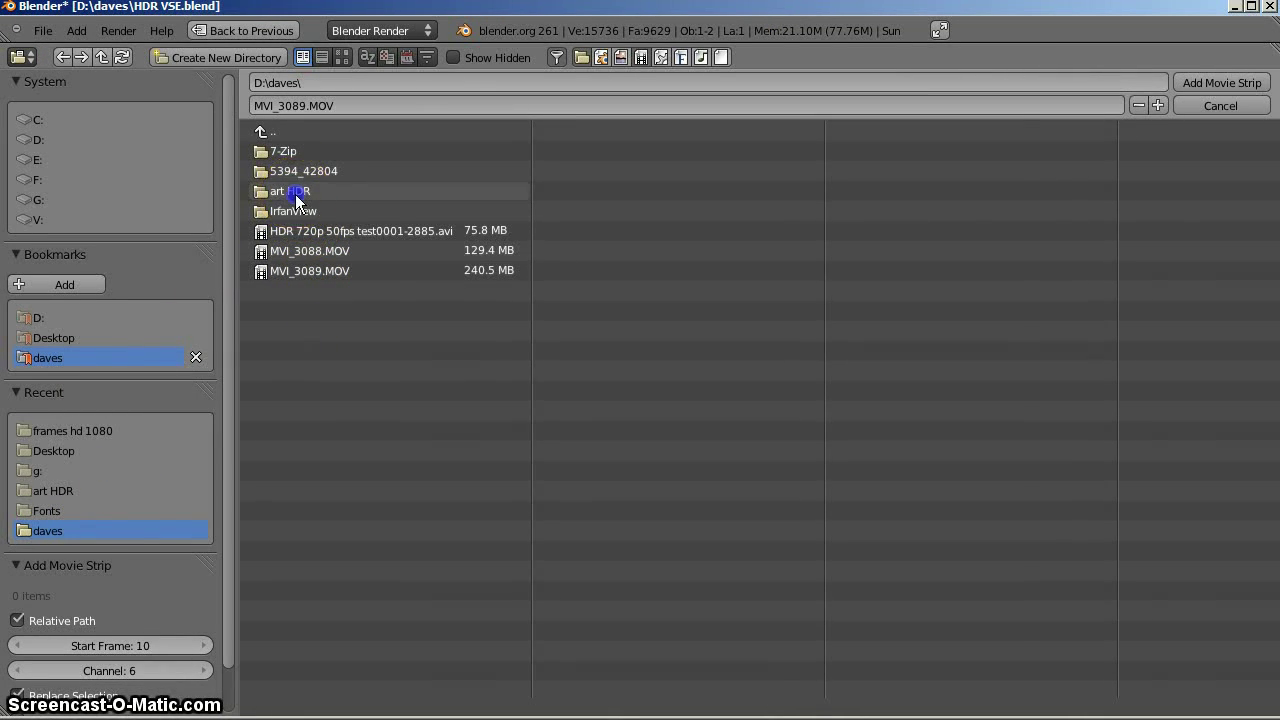
left_click(292, 138)
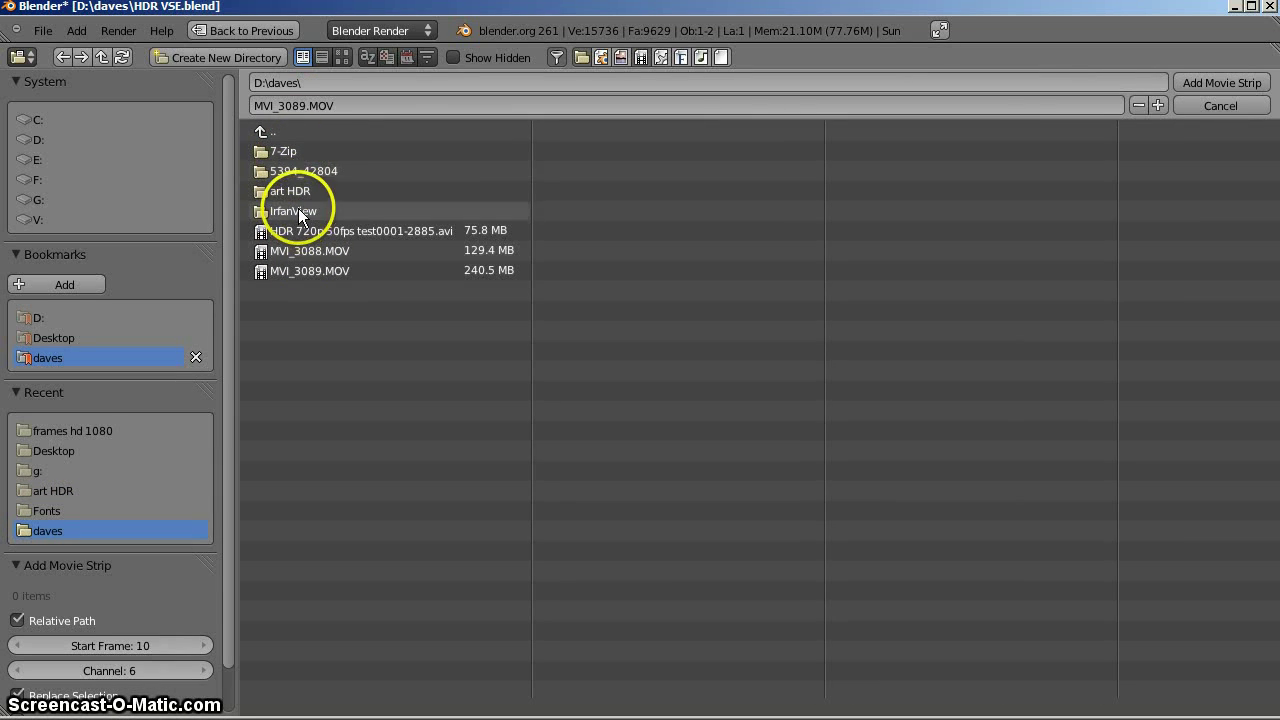
left_click(295, 191)
left_click(283, 132)
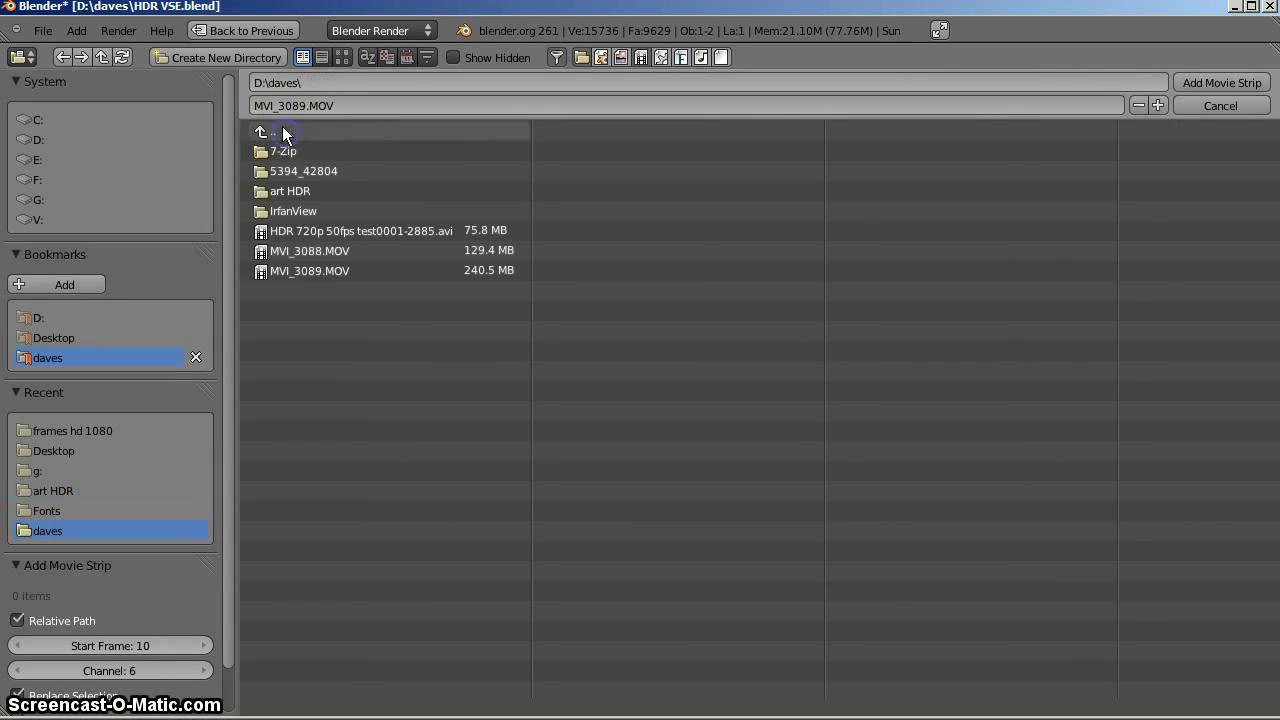
left_click(332, 276)
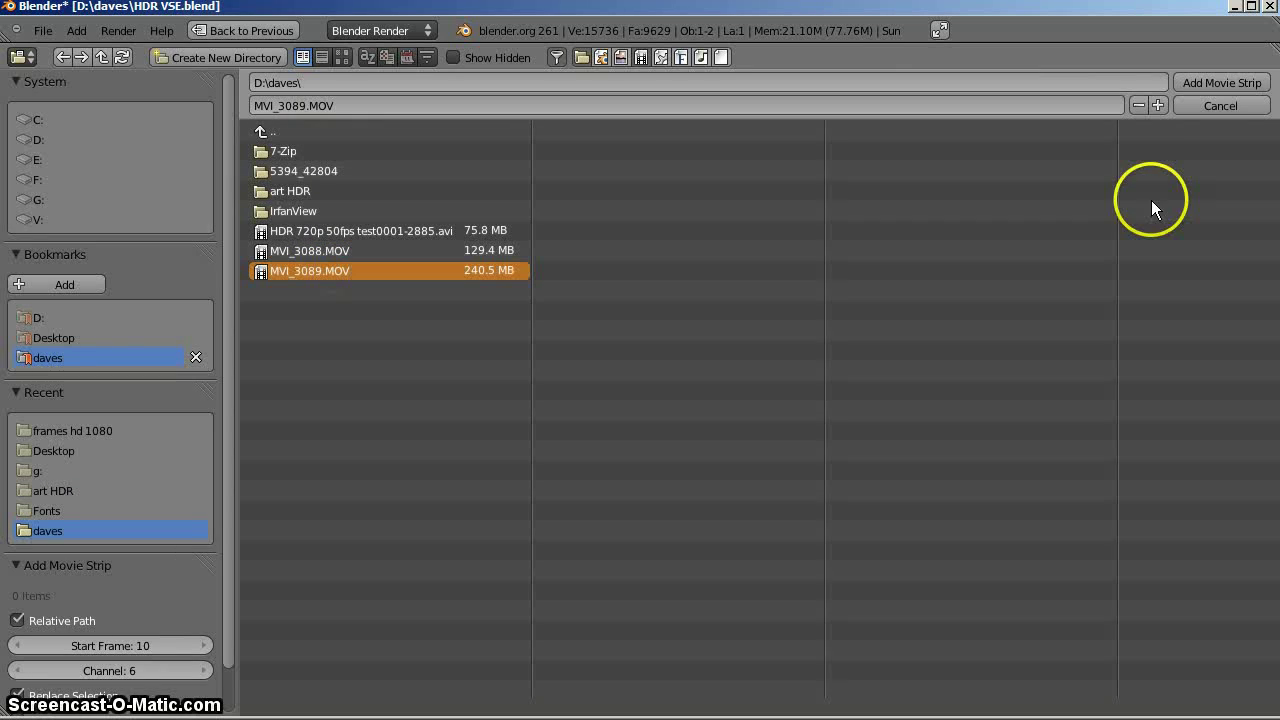
left_click(1199, 83)
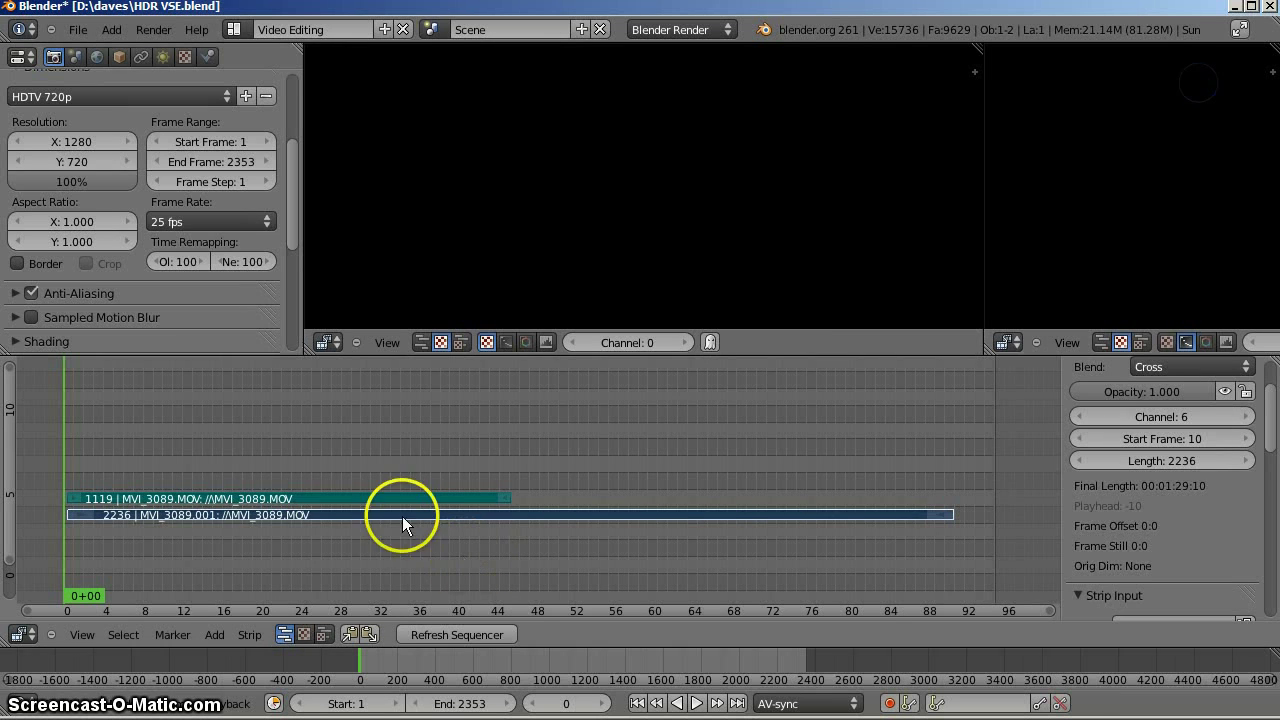
left_click(220, 499)
key("x")
left_click(217, 486)
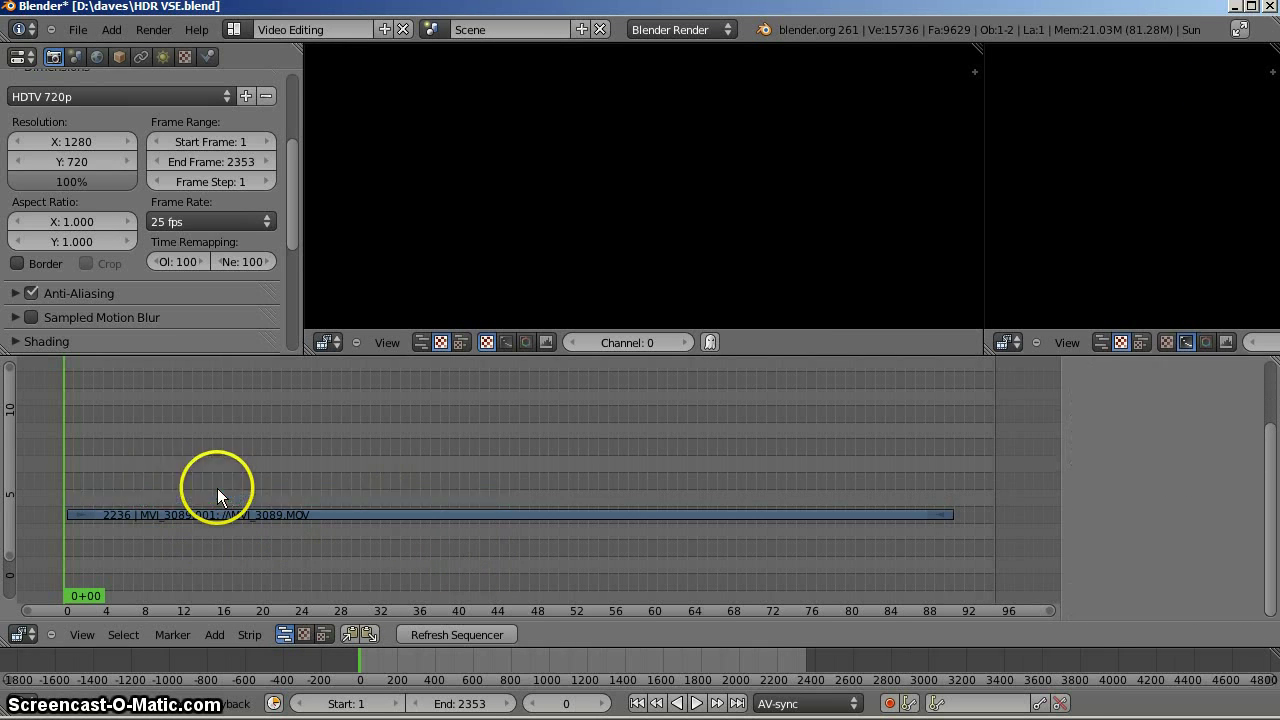
right_click(104, 516)
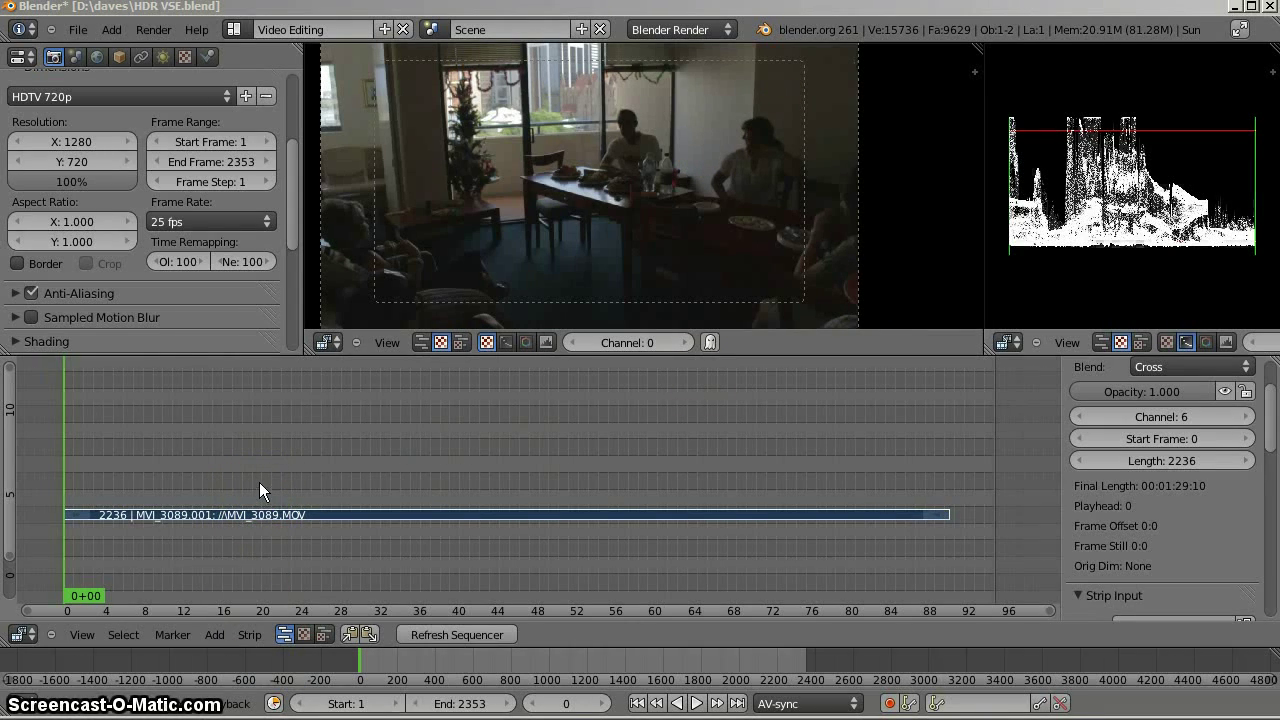
right_click(266, 449)
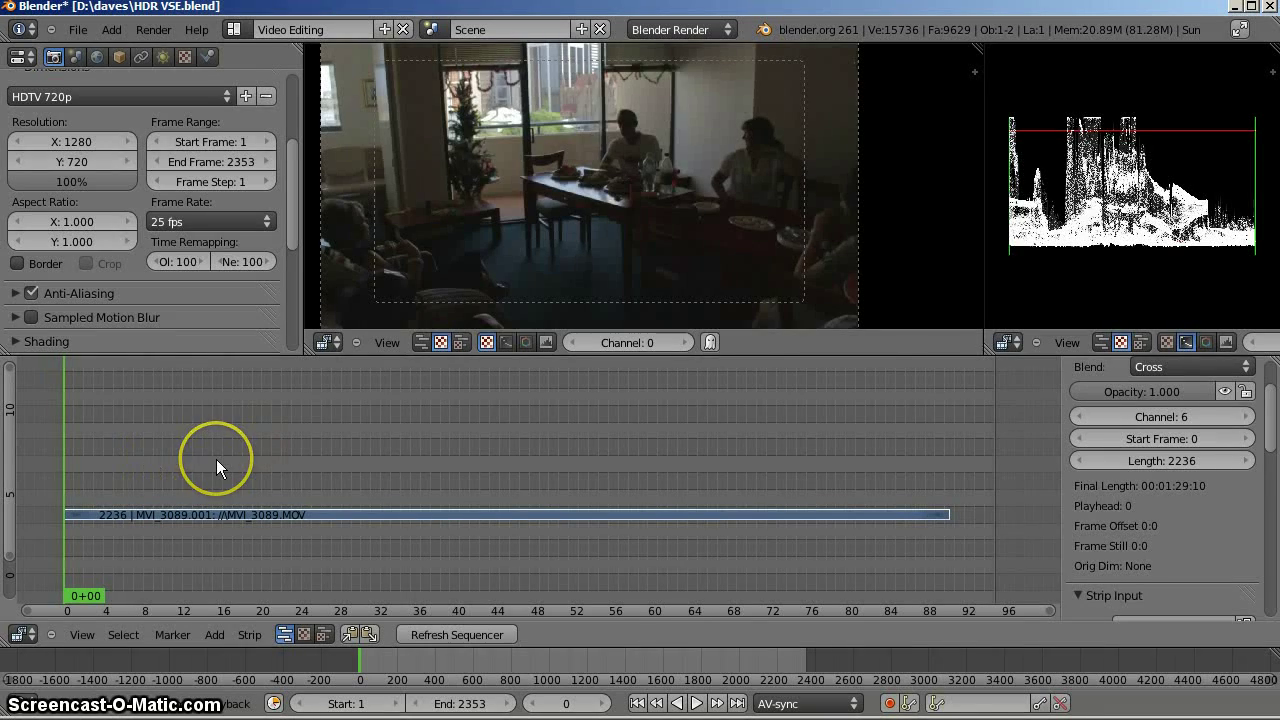
key("Right")
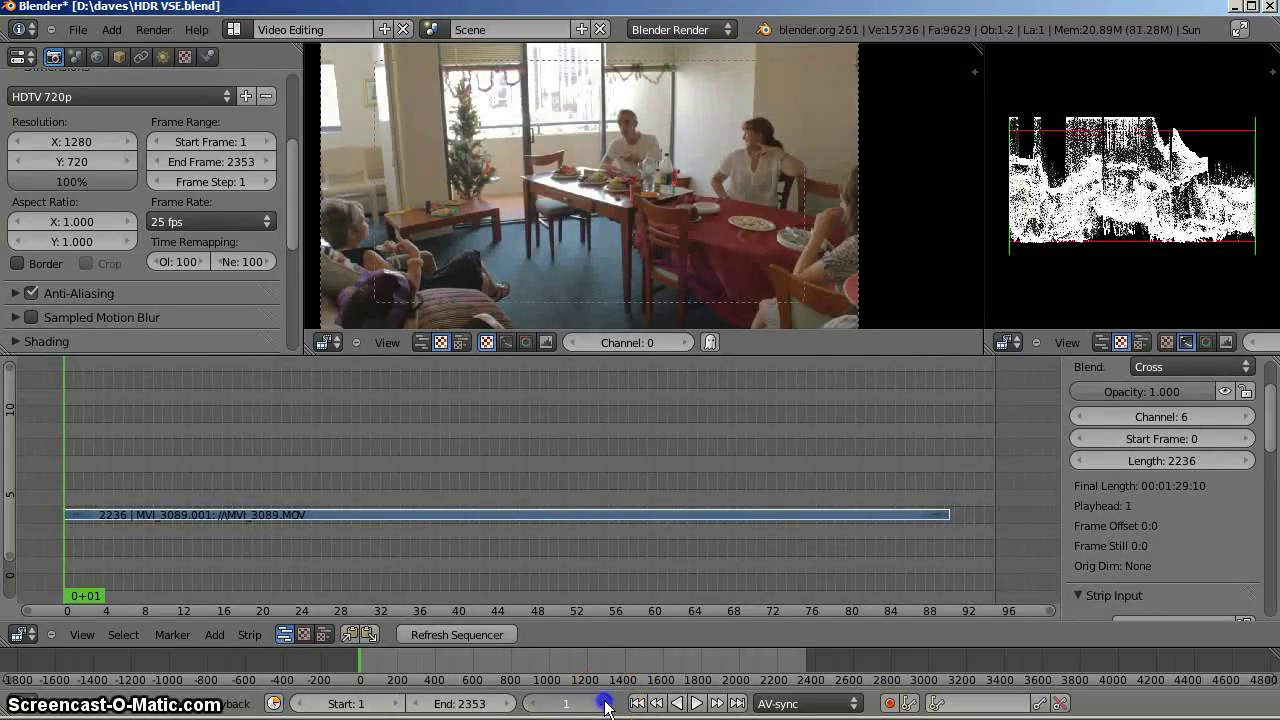
key("Right")
left_click(531, 706)
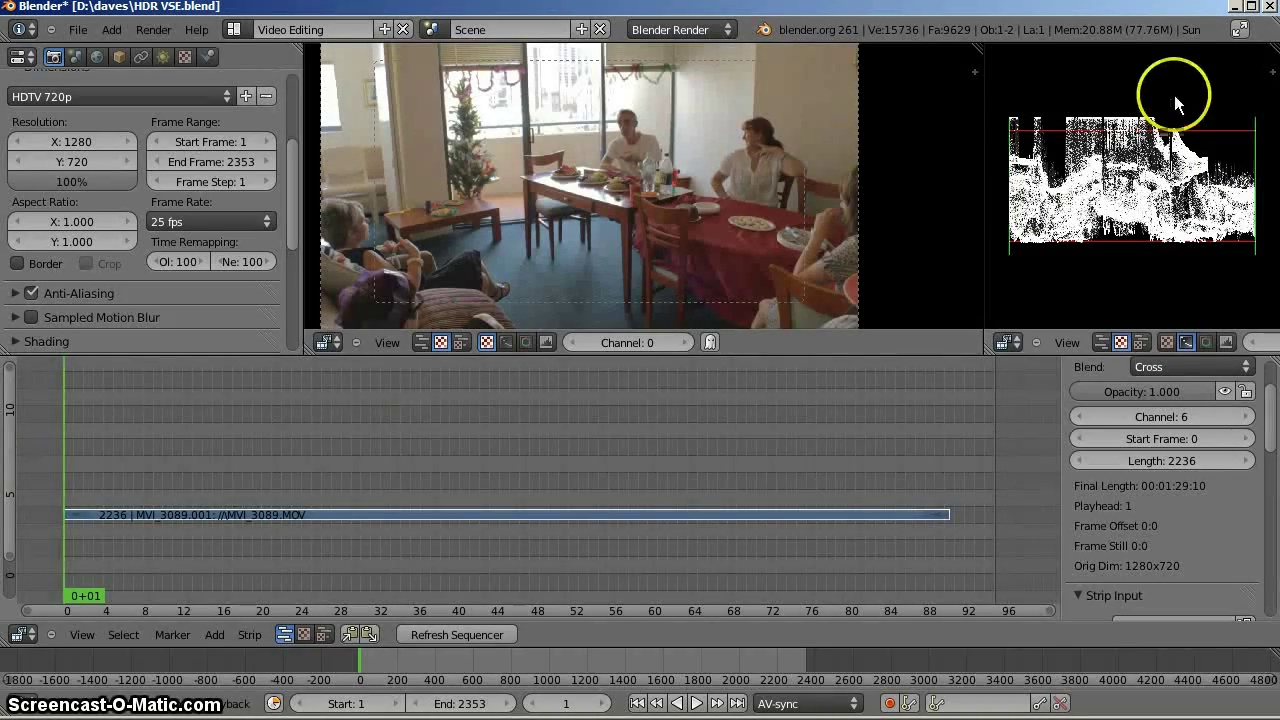
right_click(416, 514)
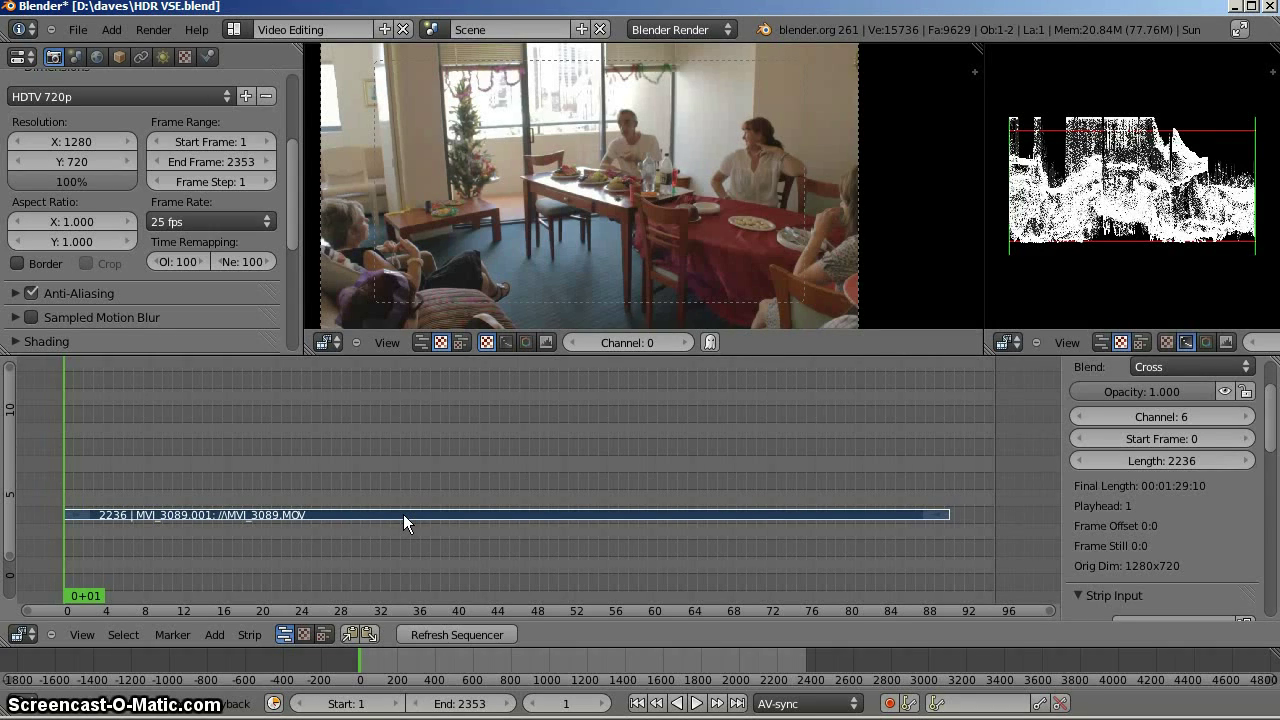
Add a Speed Control effect strip to the MVI_3089 clip.
key("shift+a")
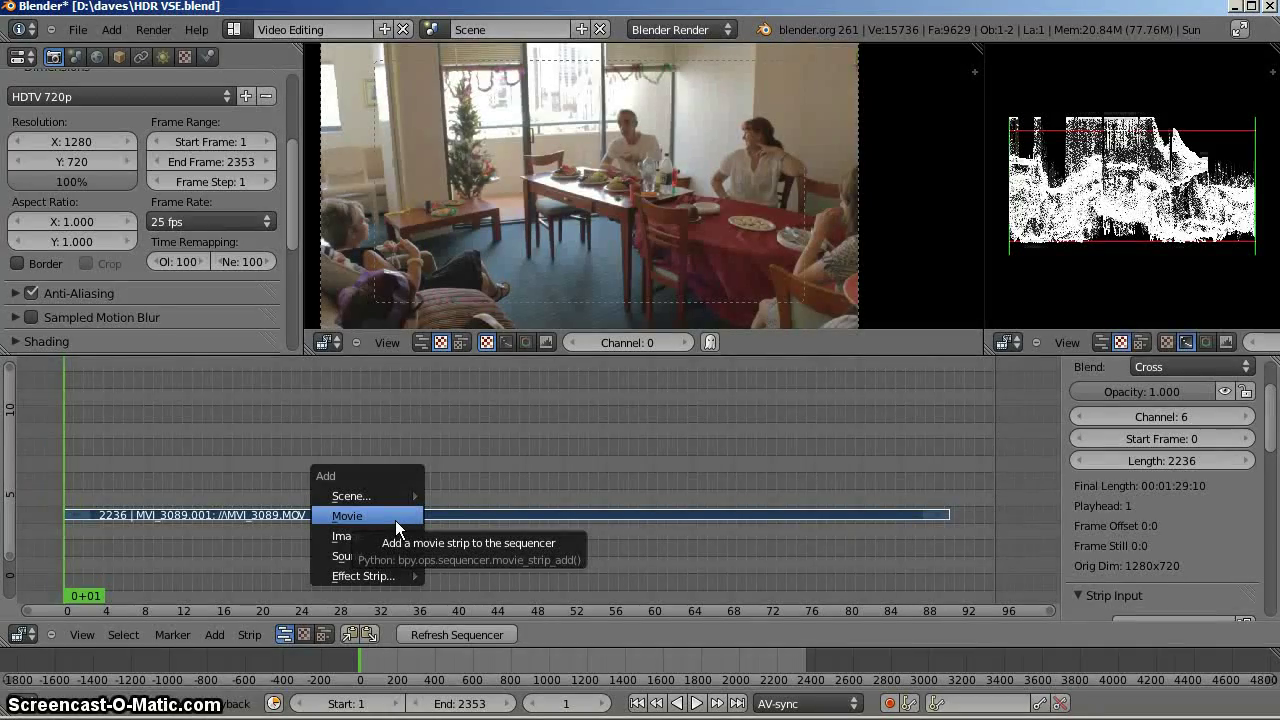
mouse_move(403, 575)
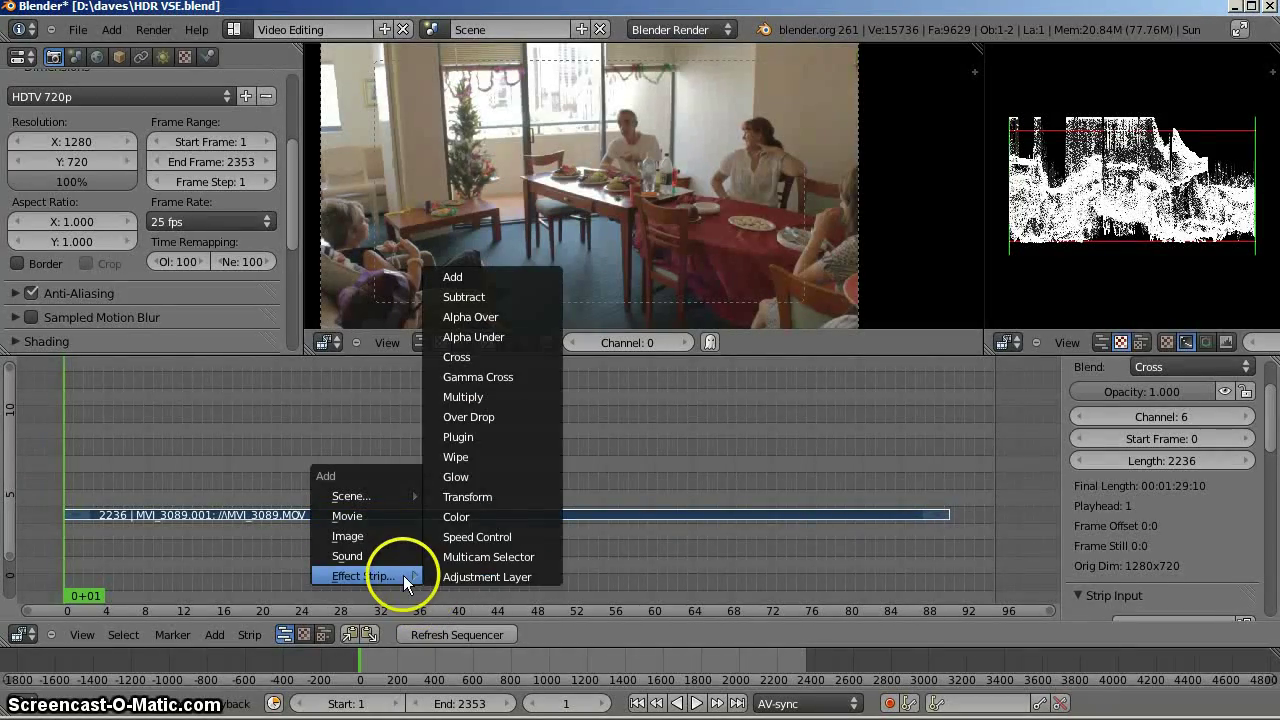
left_click(482, 540)
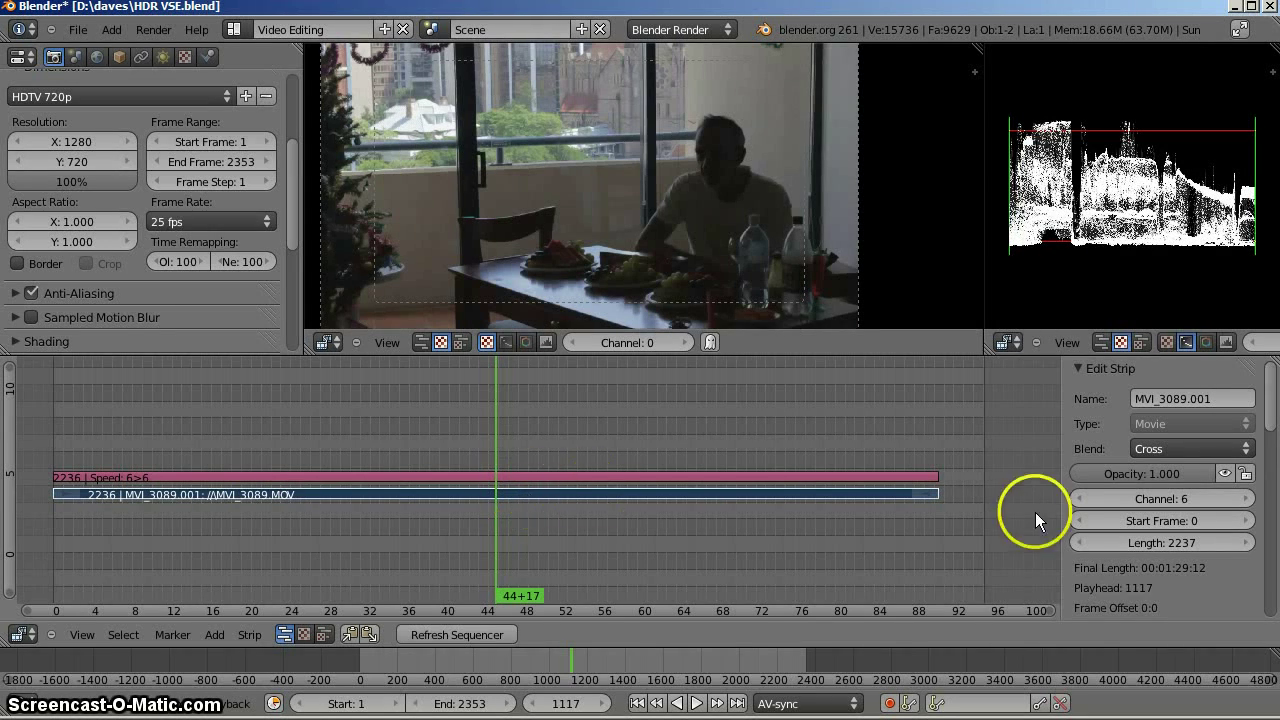
Set the movie strip length to 1119 and shorten the Speed strip to match.
left_click(1185, 543)
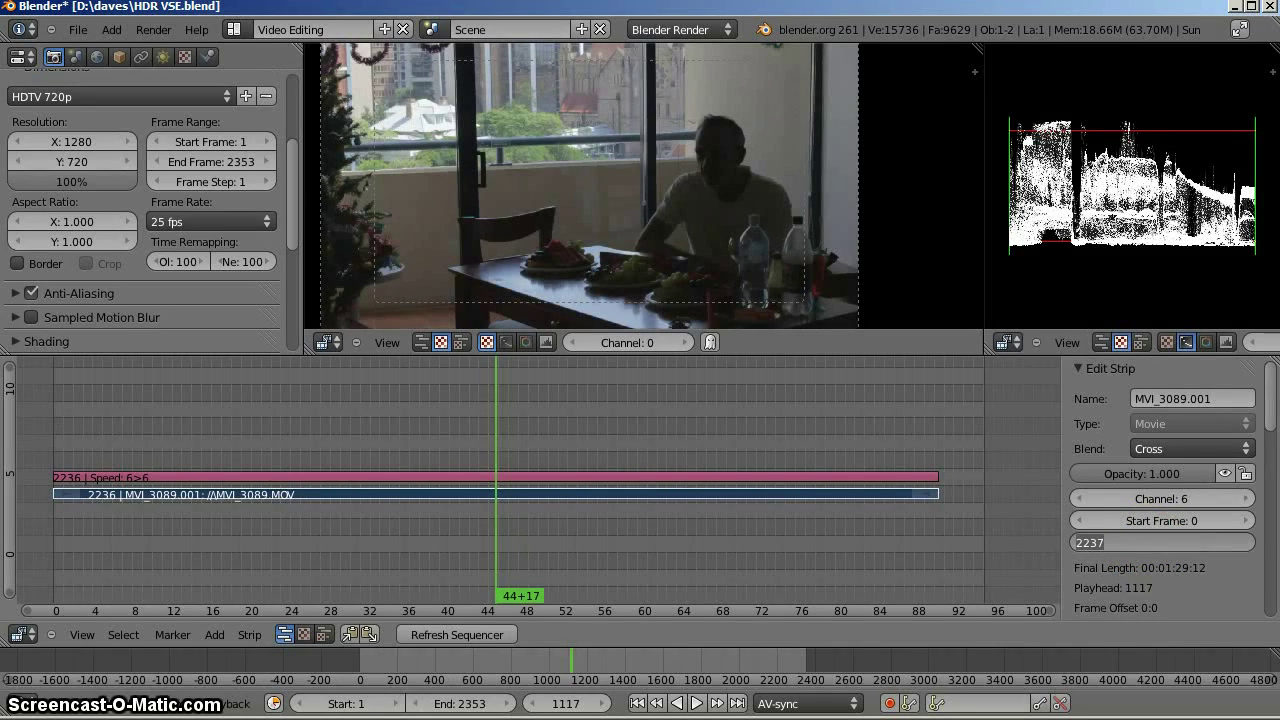
type("1119")
key("Return")
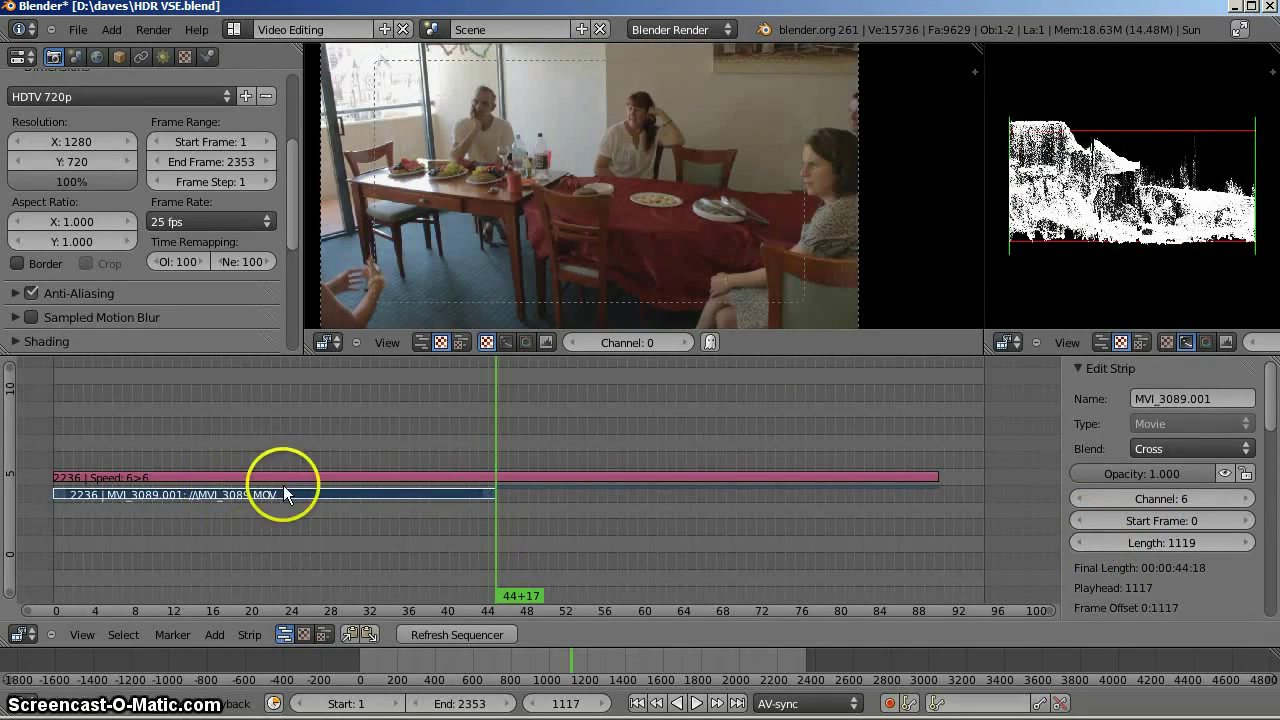
right_click(477, 476)
right_click_drag(929, 474, 532, 476)
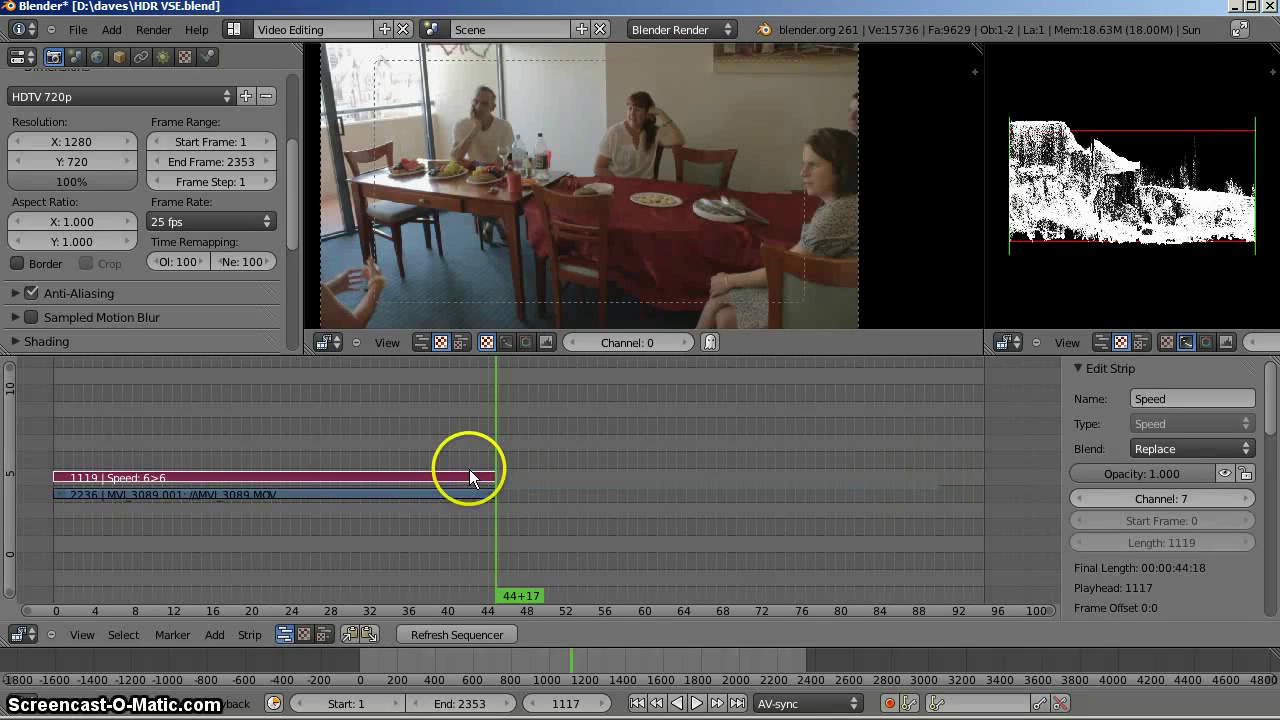
left_click(434, 447)
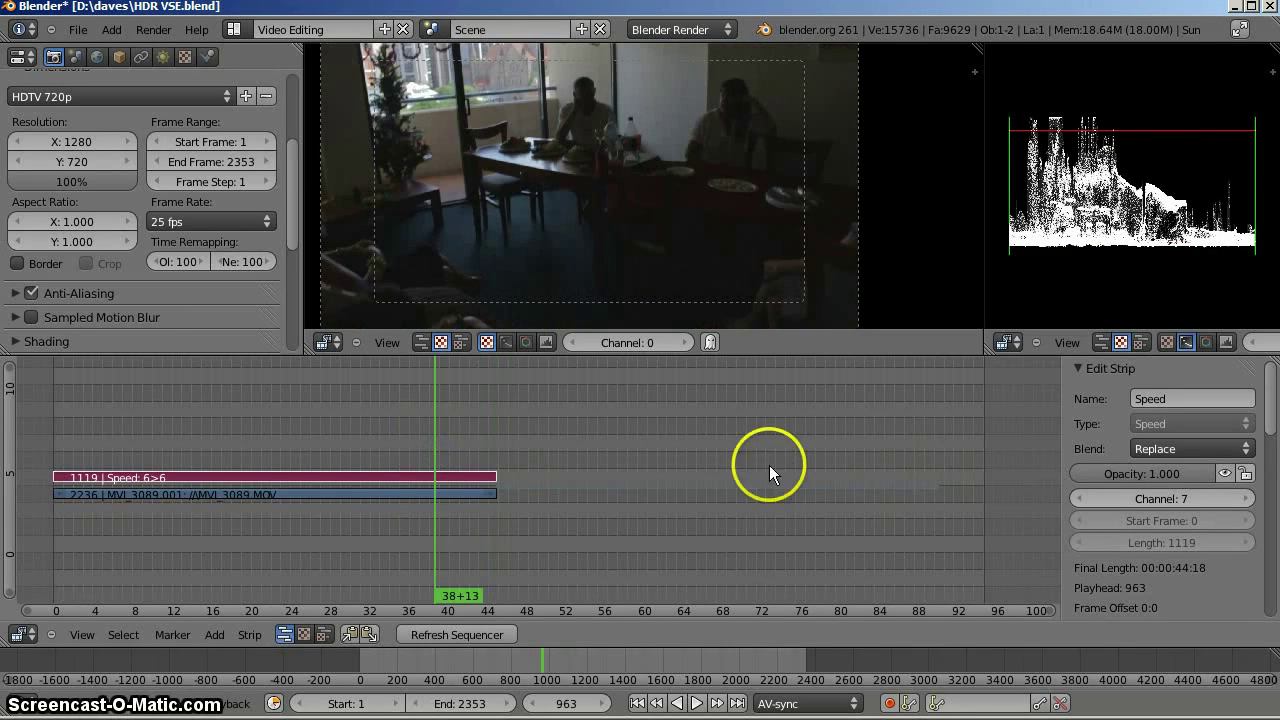
scroll(1196, 507, "down", 5)
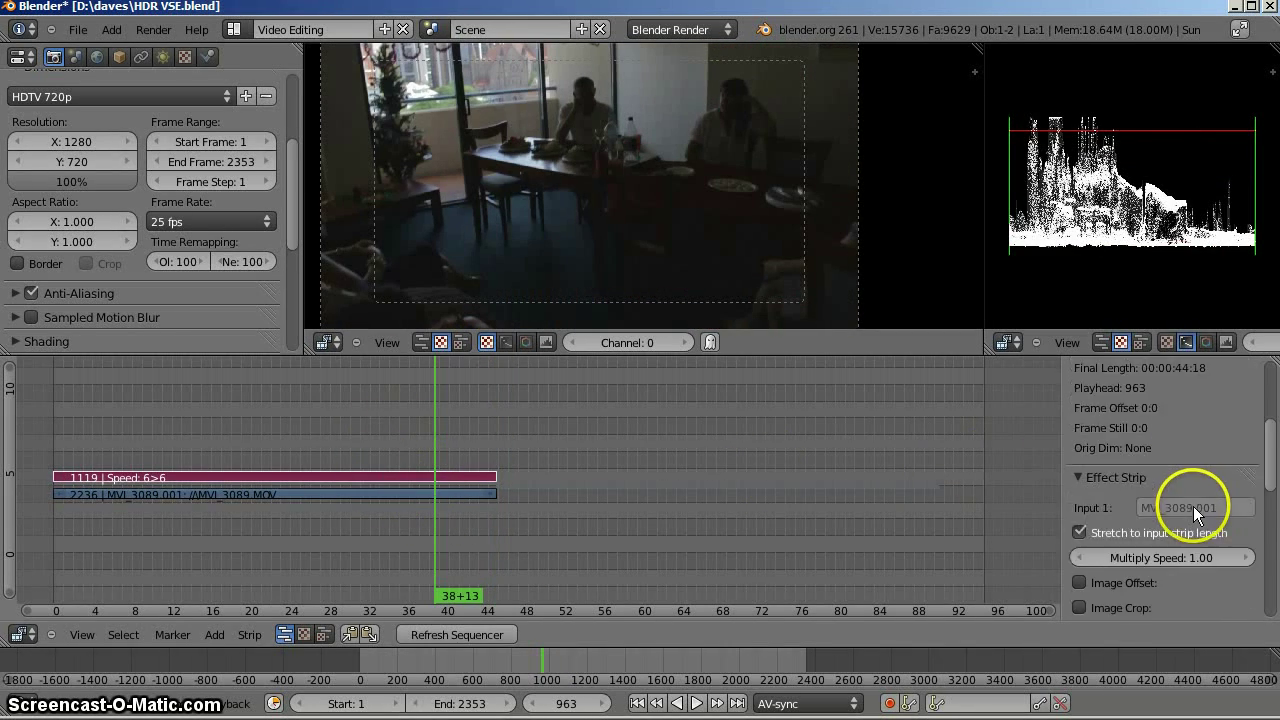
scroll(1193, 506, "down", 3)
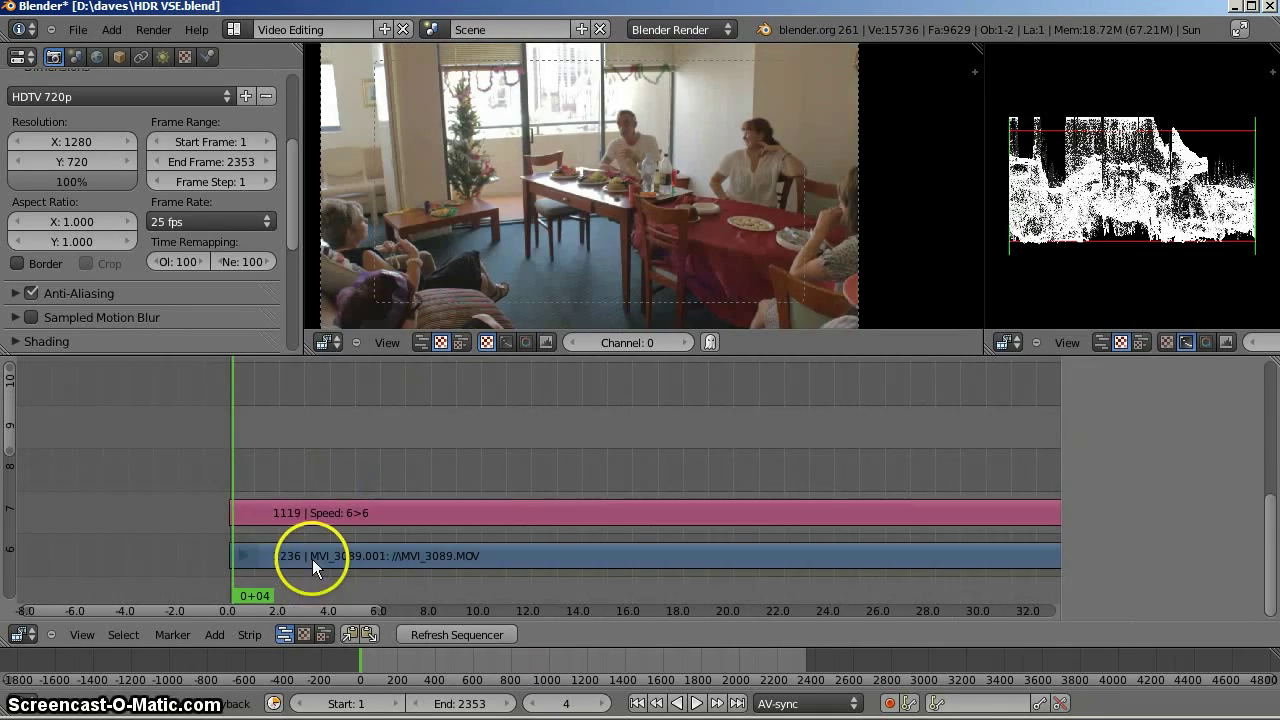
right_click(313, 557)
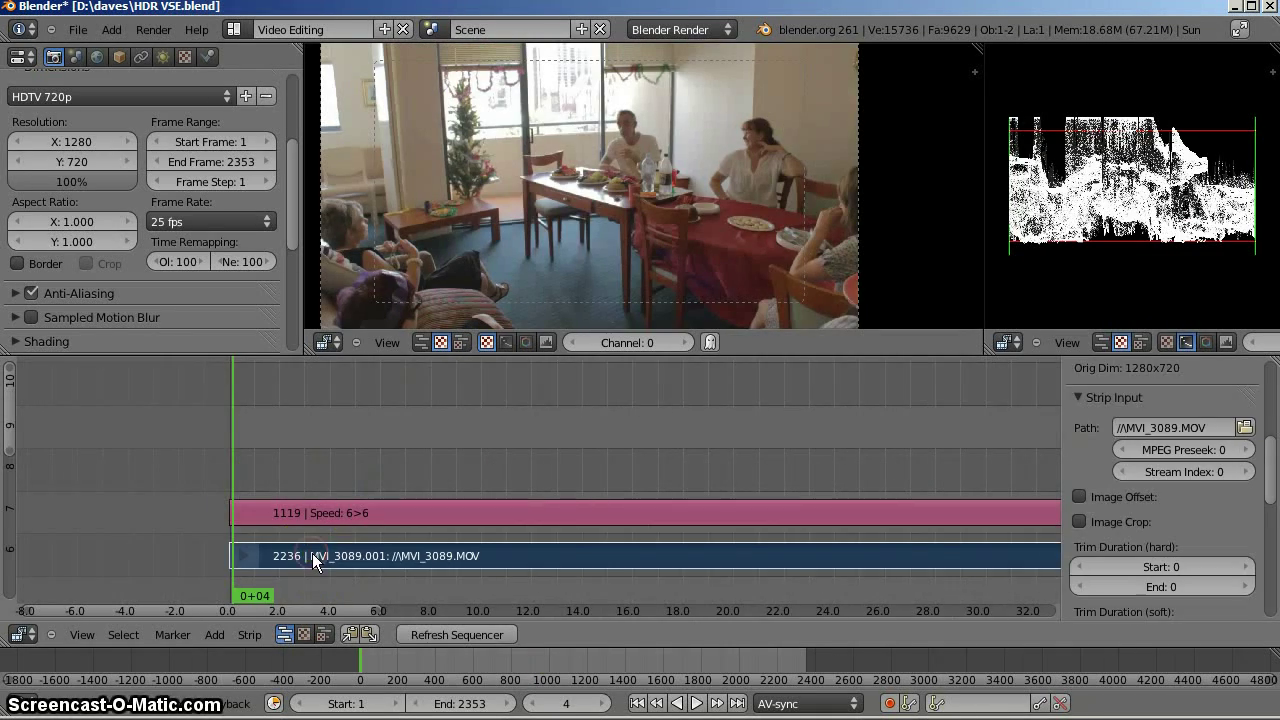
Duplicate the movie strip onto channel 8 and snap the copy to start at frame 0.
right_click(287, 555)
key("shift+d")
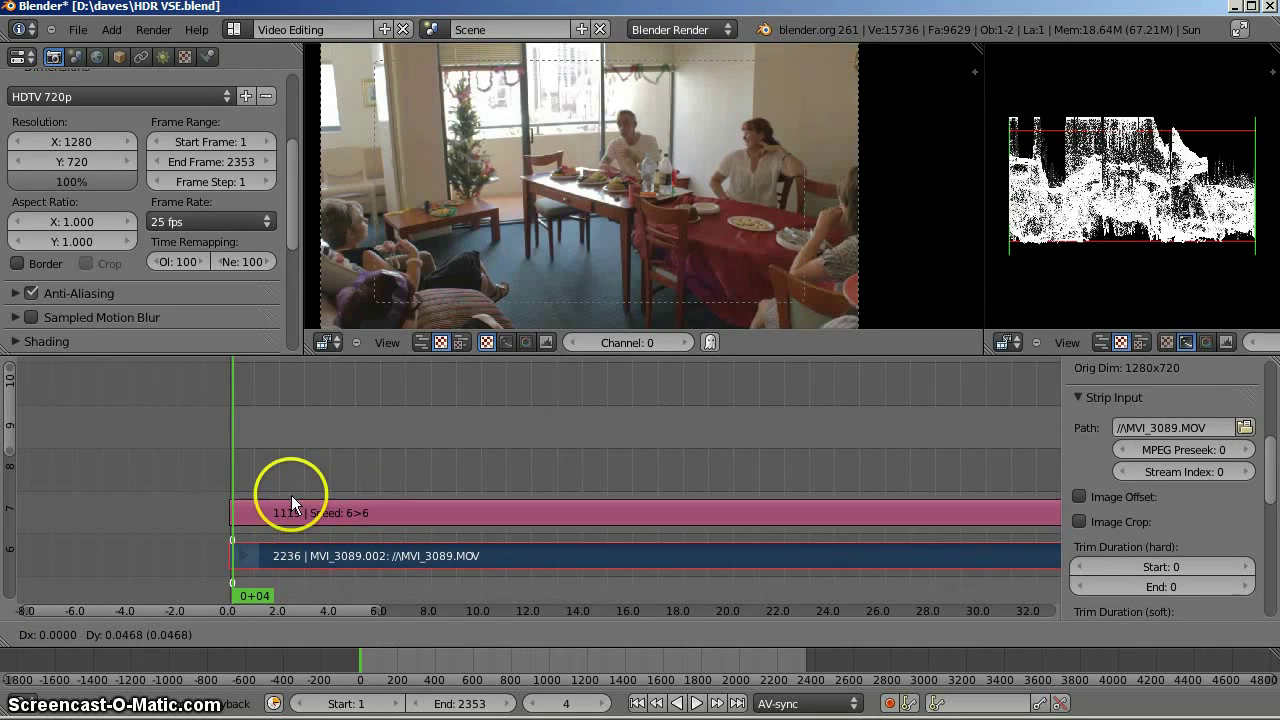
left_click(293, 463)
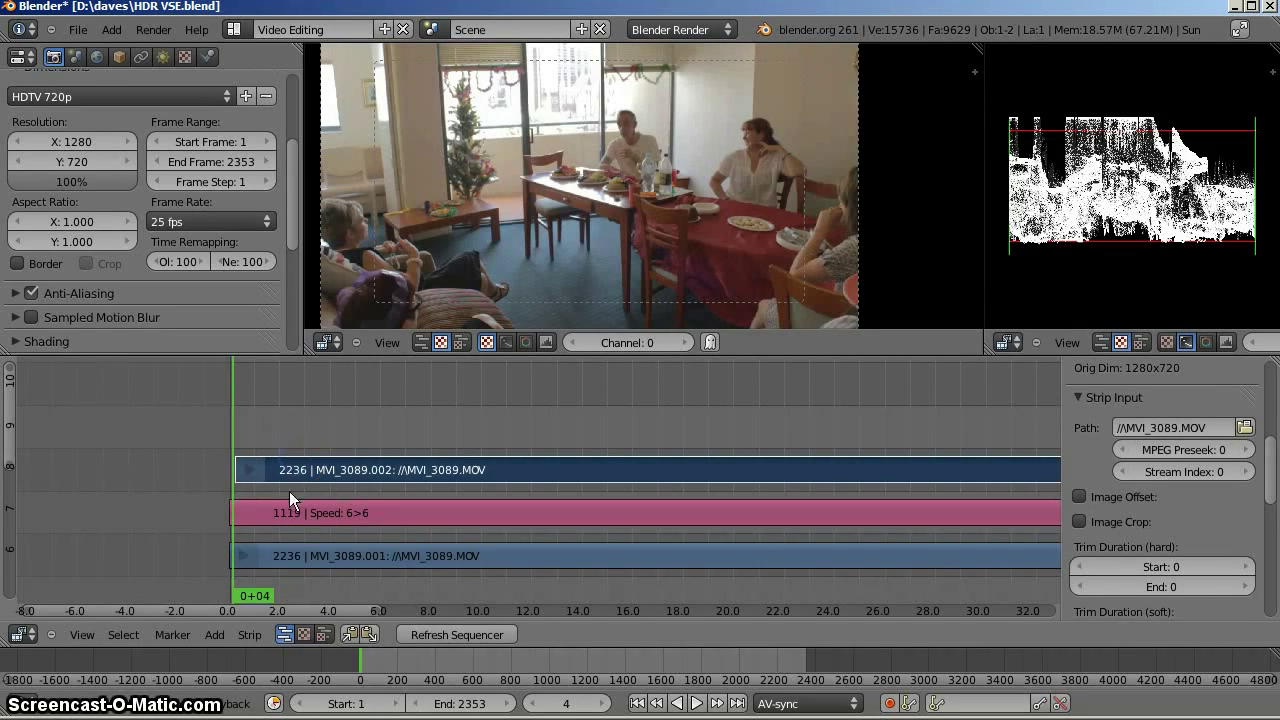
middle_click_drag(289, 491, 443, 523, "ctrl")
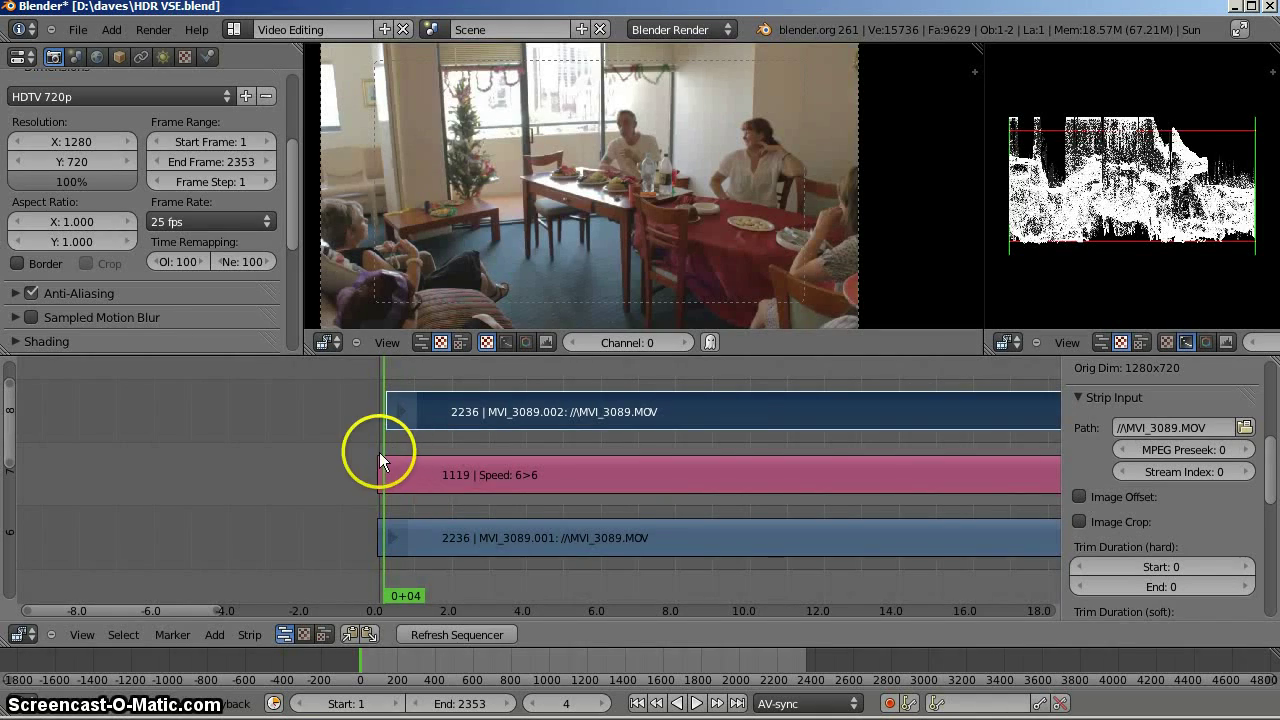
left_click(379, 452)
key("shift+s")
scroll(398, 415, "up", 2)
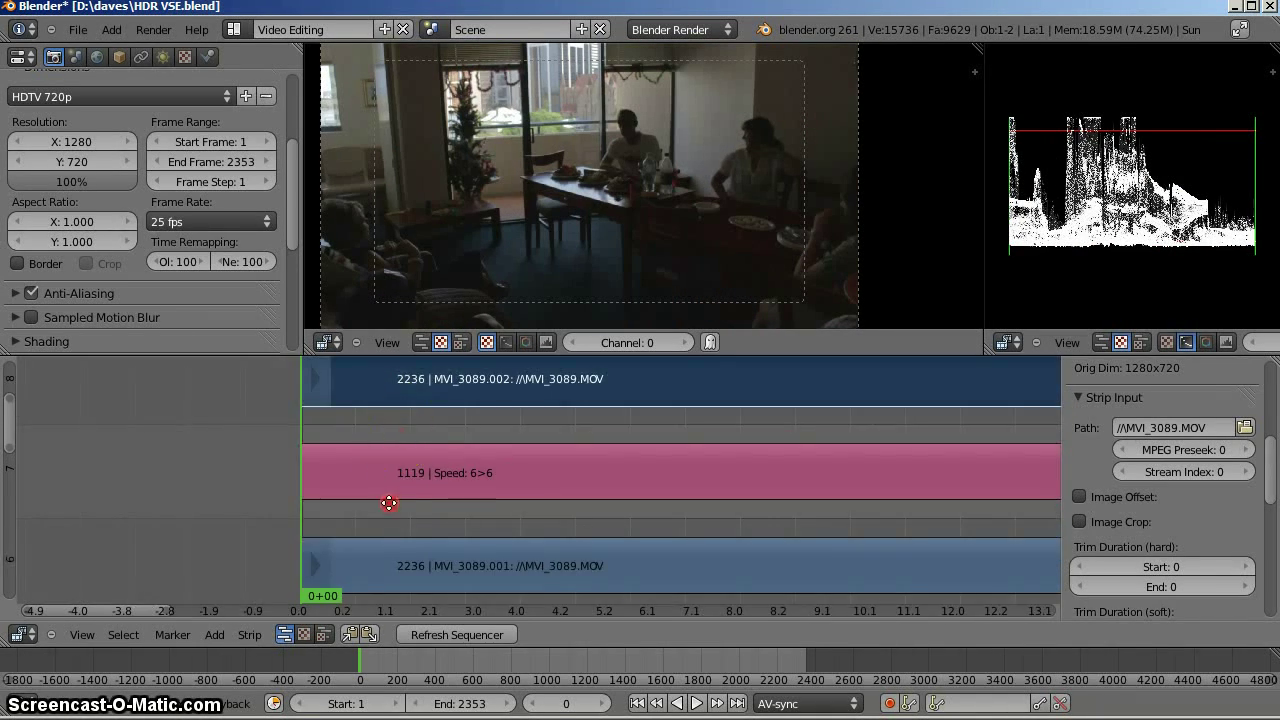
middle_click_drag(386, 502, 380, 578)
Slide the channel 8 copy one frame later so frame 1 shows the bright exposure.
right_click(304, 454)
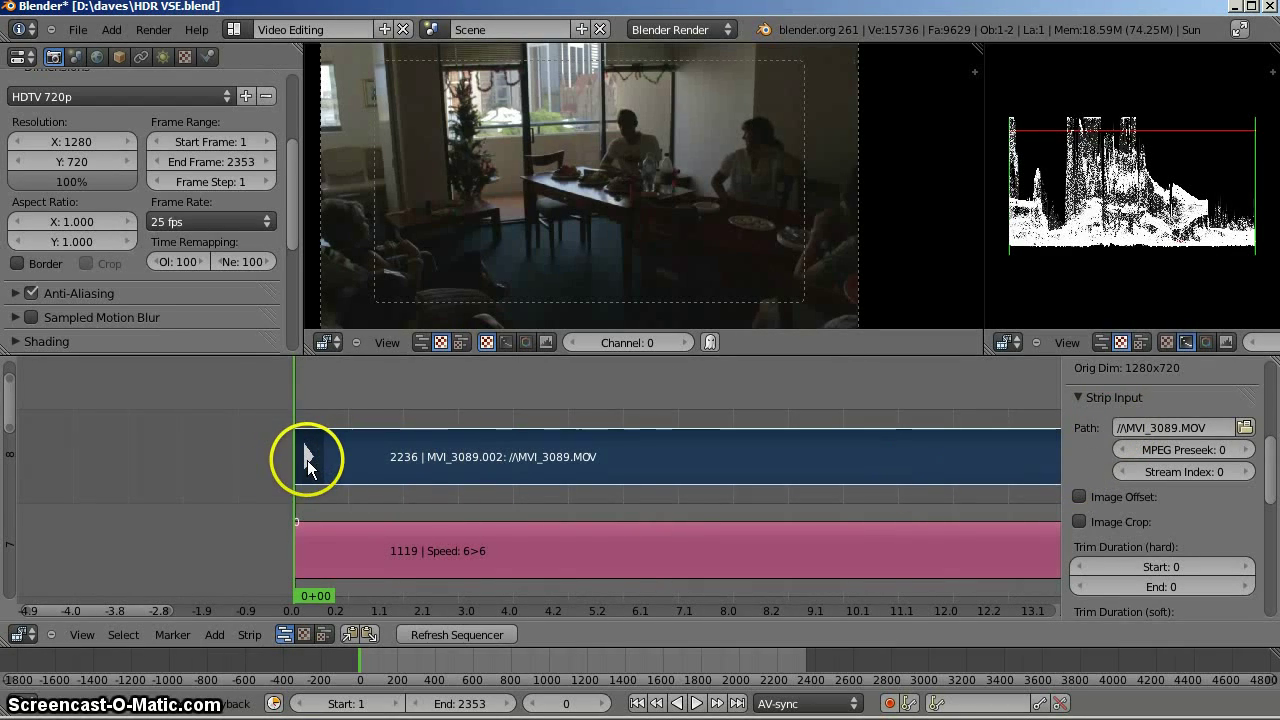
scroll(310, 460, "up", 2)
middle_click_drag(202, 473, 453, 558)
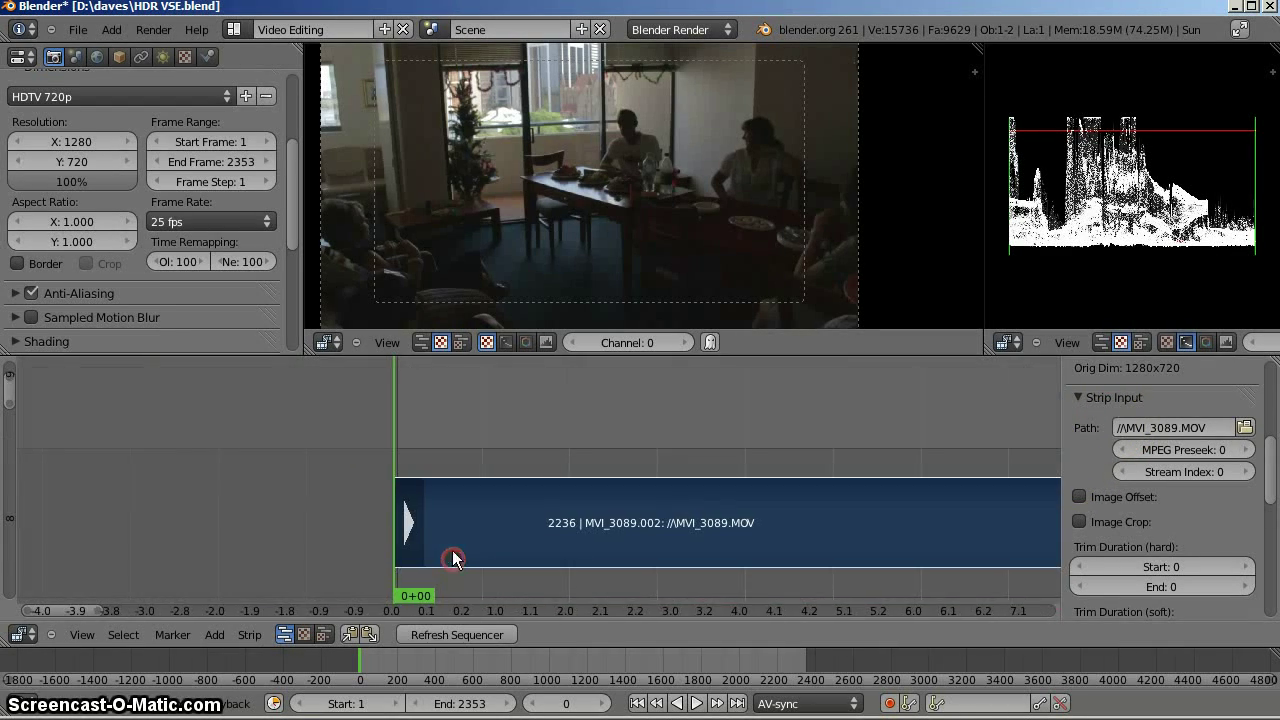
right_click(405, 522)
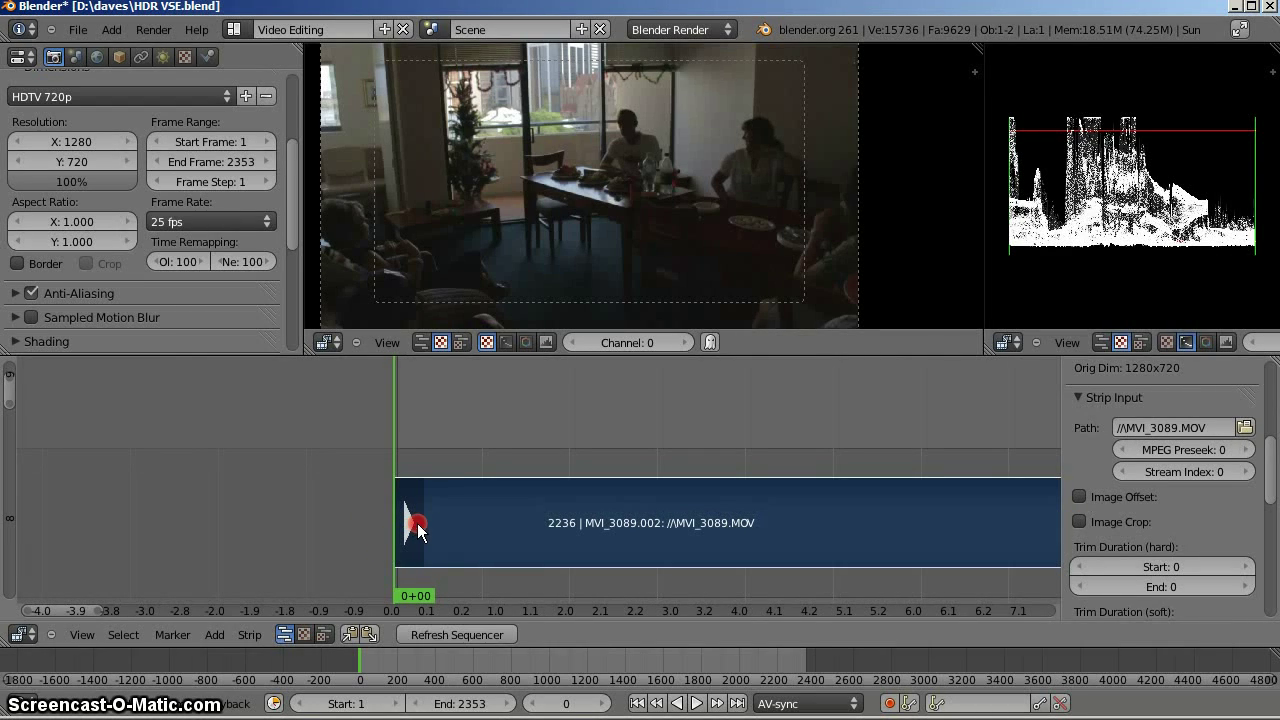
right_click_drag(417, 528, 423, 525)
left_click(401, 465)
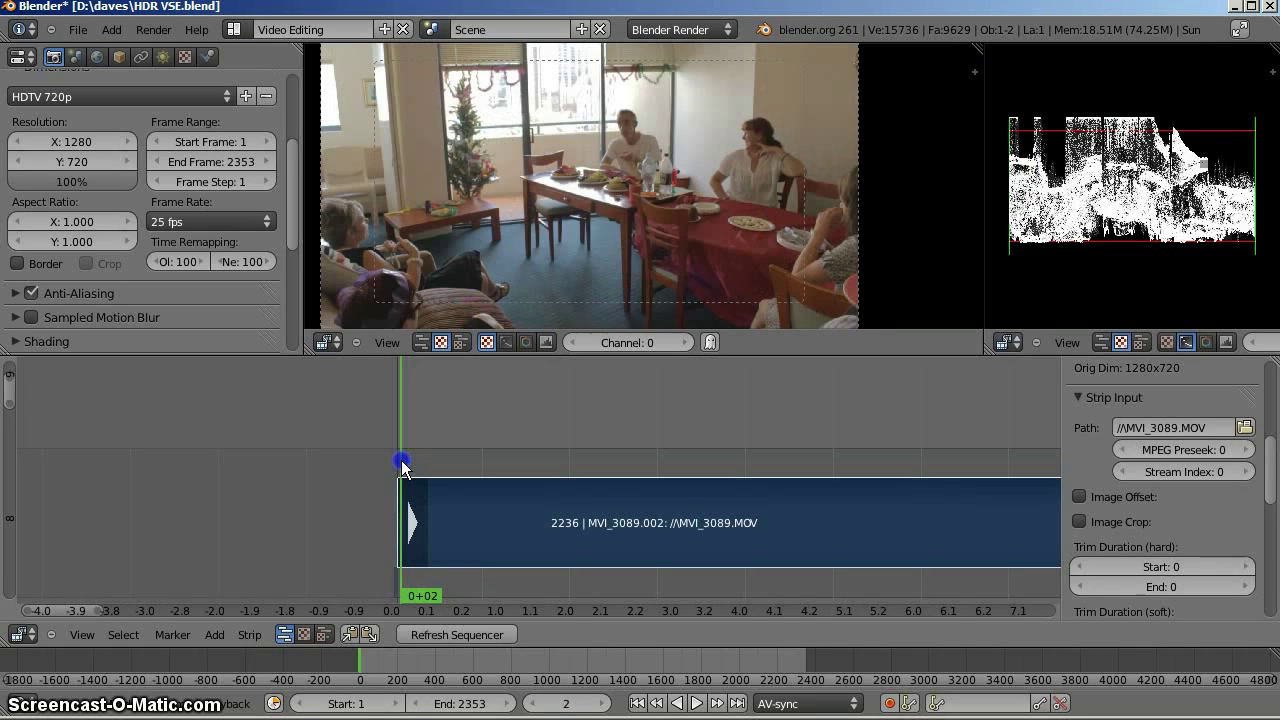
left_click_drag(400, 466, 398, 462)
right_click(560, 523)
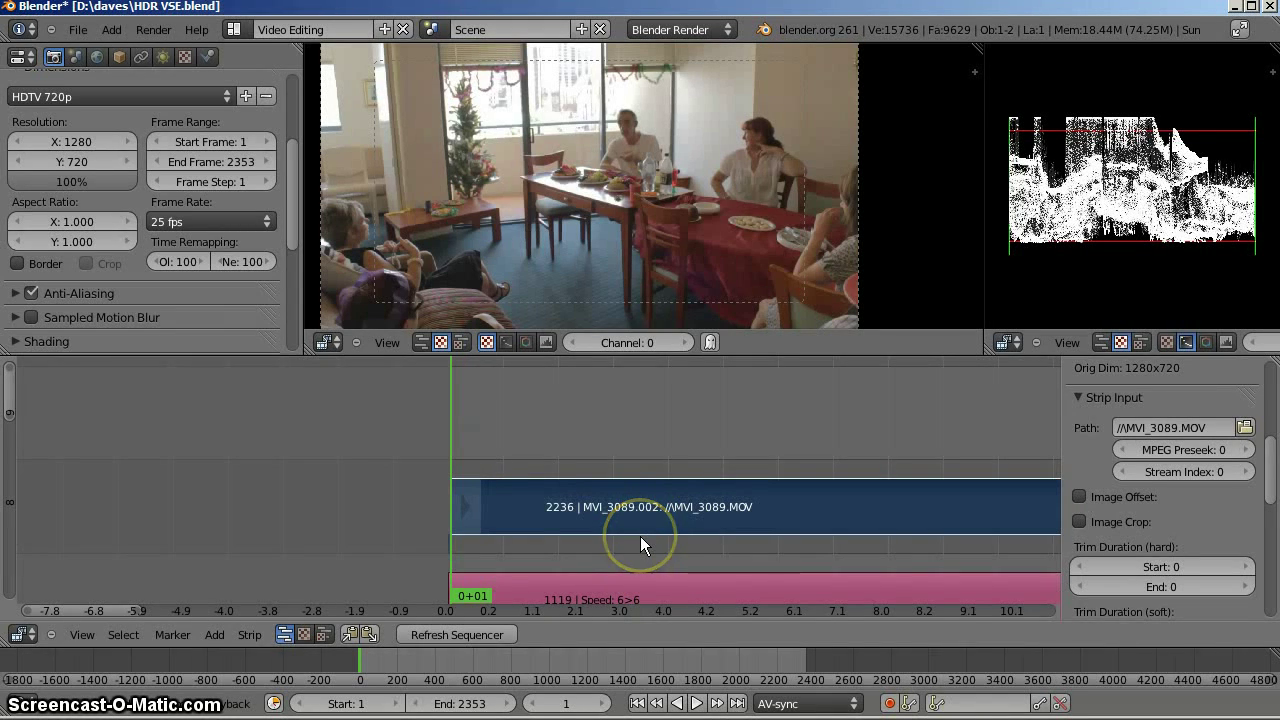
Add a Speed Control effect to the MVI_3089.002 copy and check frame 1.
key("shift+a")
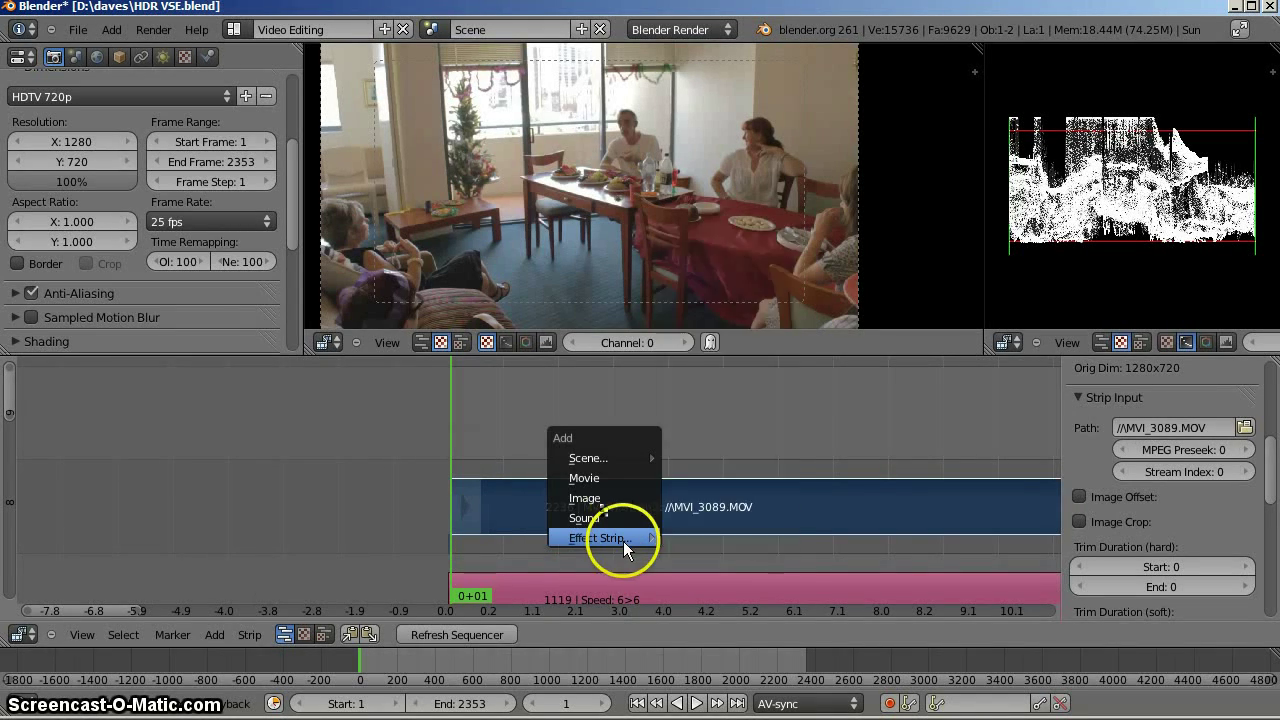
mouse_move(625, 540)
left_click(752, 498)
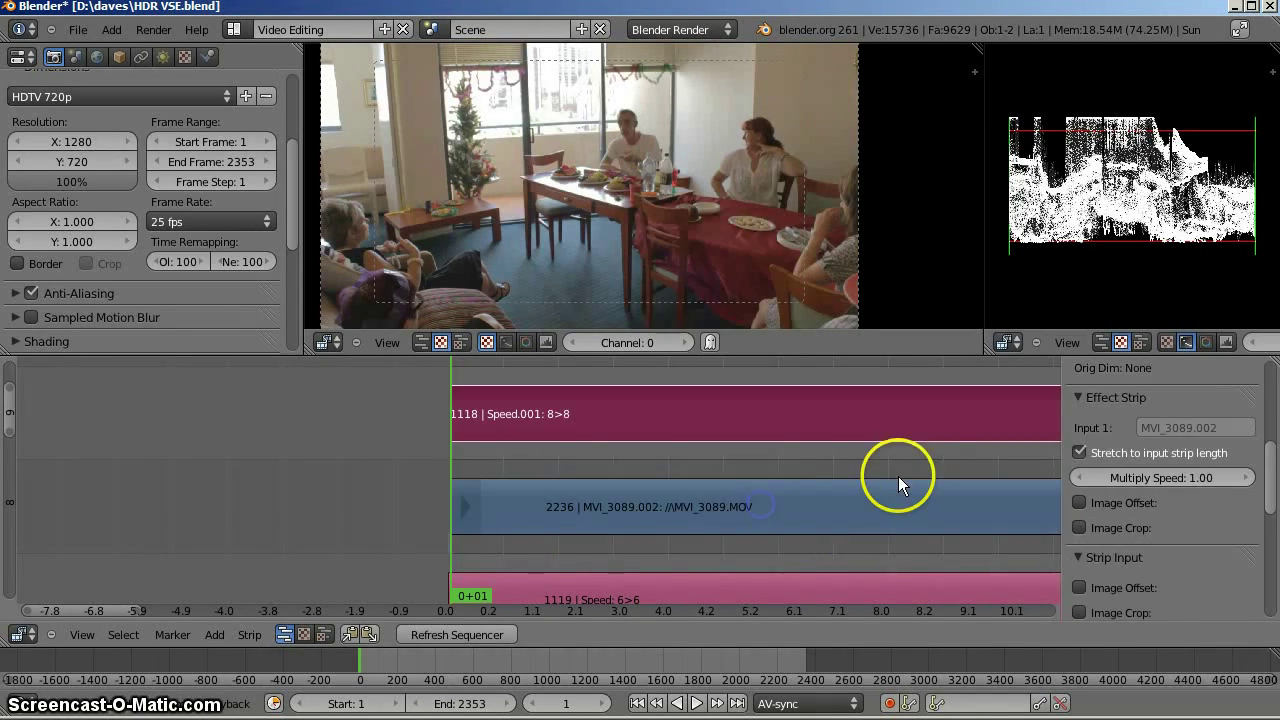
left_click(600, 410)
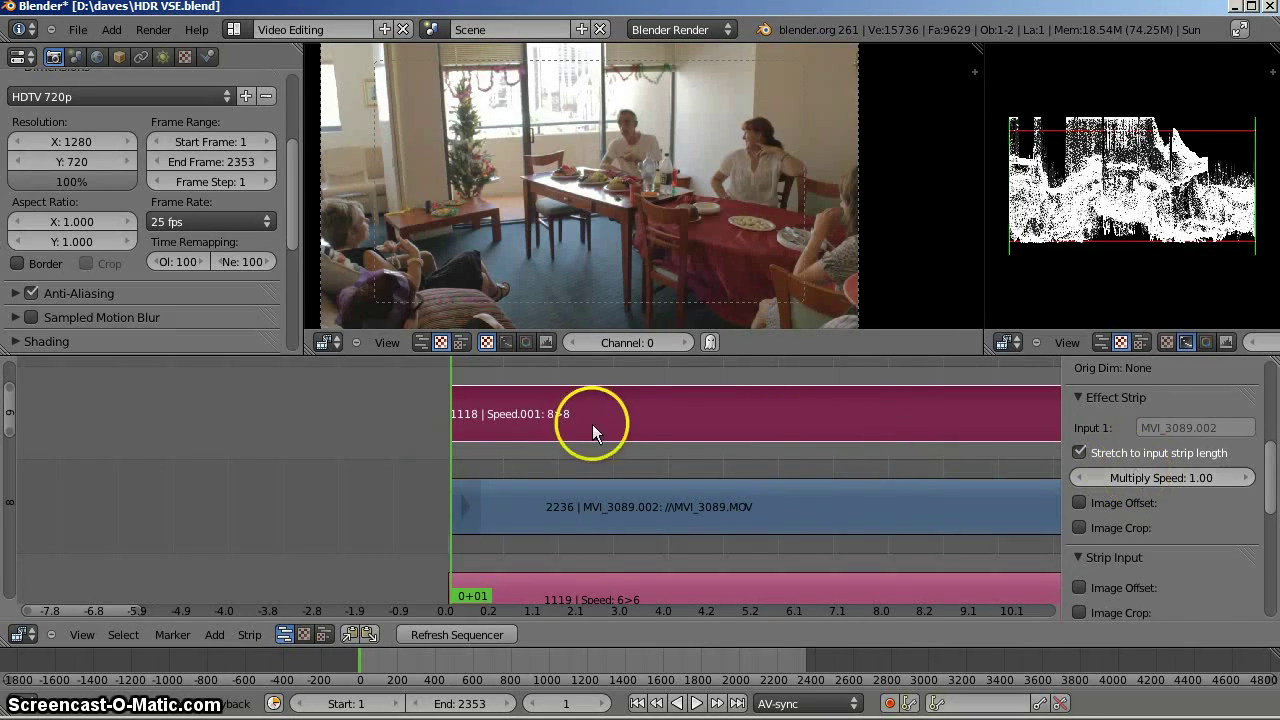
scroll(688, 445, "down", 3)
scroll(688, 445, "down", 5)
key("Right")
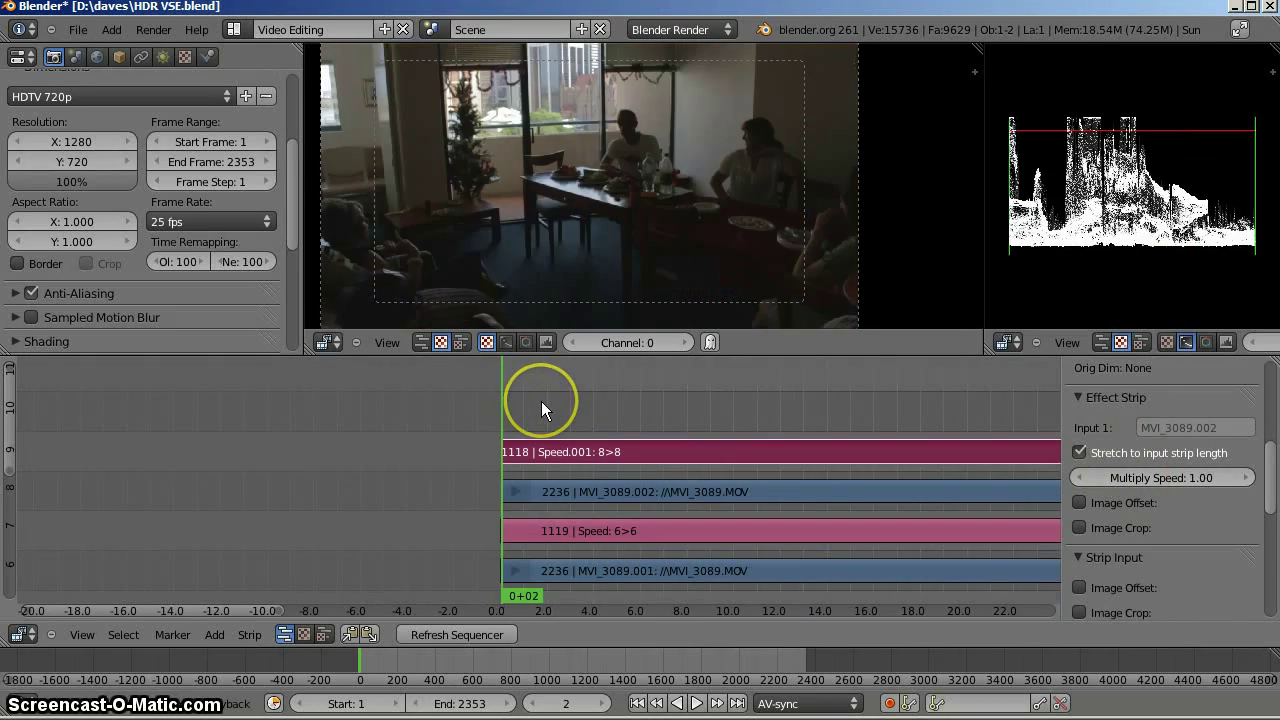
key("Left")
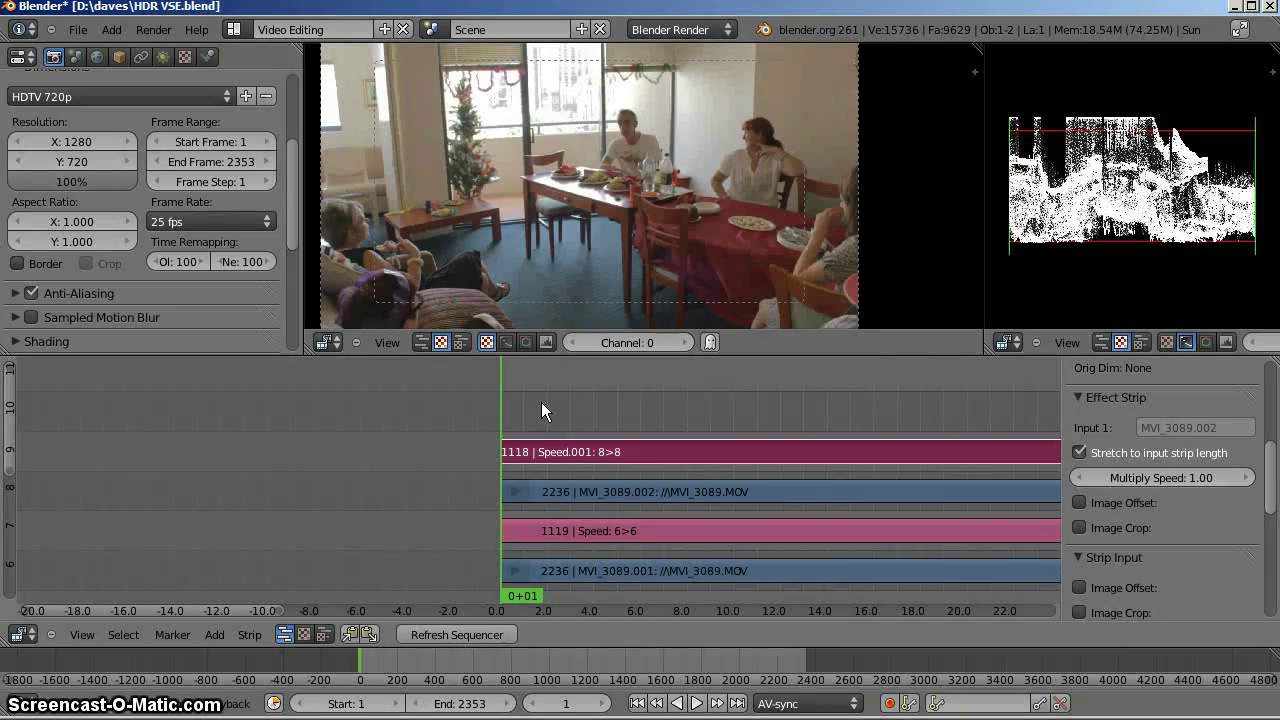
scroll(771, 407, "down", 6)
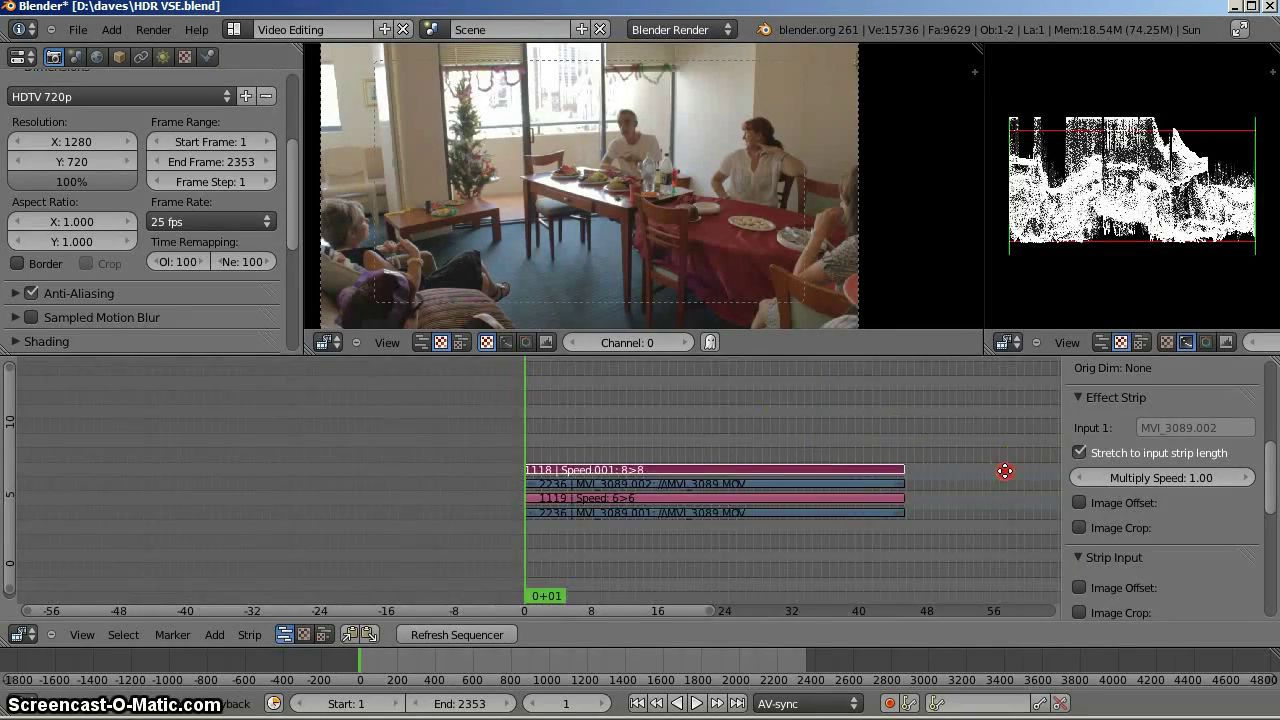
scroll(1153, 540, "down", 7)
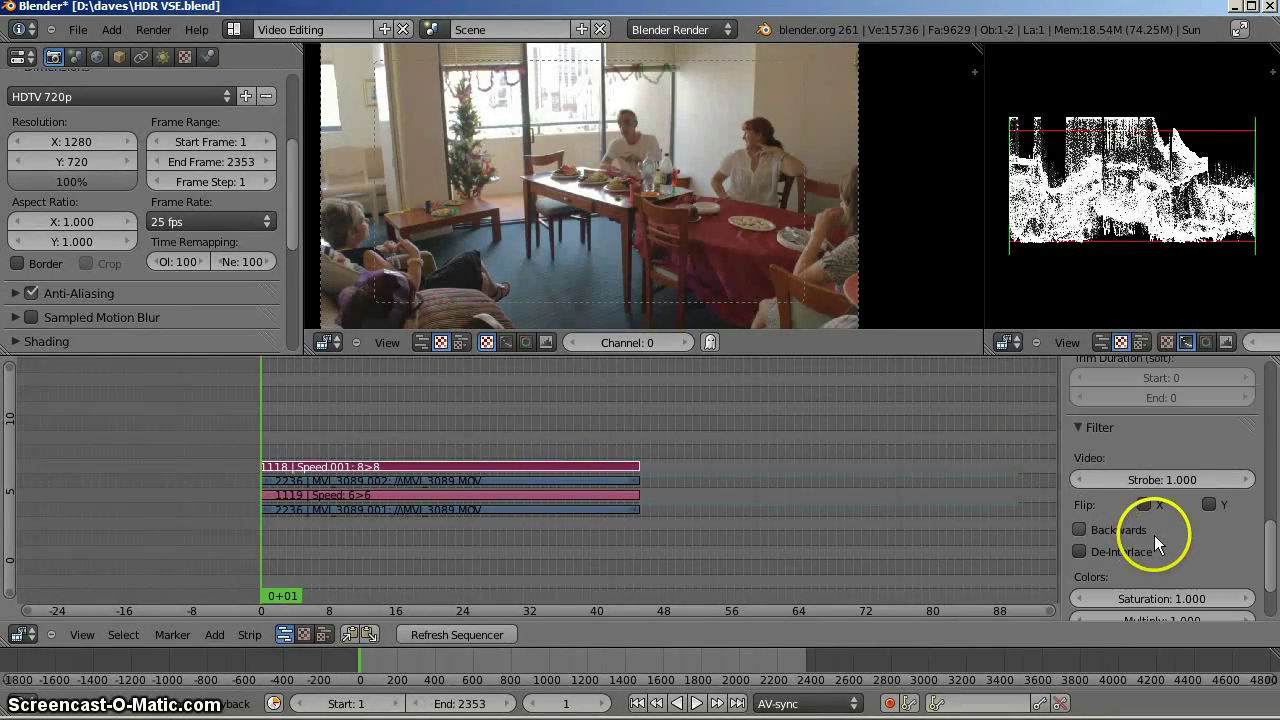
scroll(1162, 522, "up", 4)
scroll(1162, 522, "up", 4)
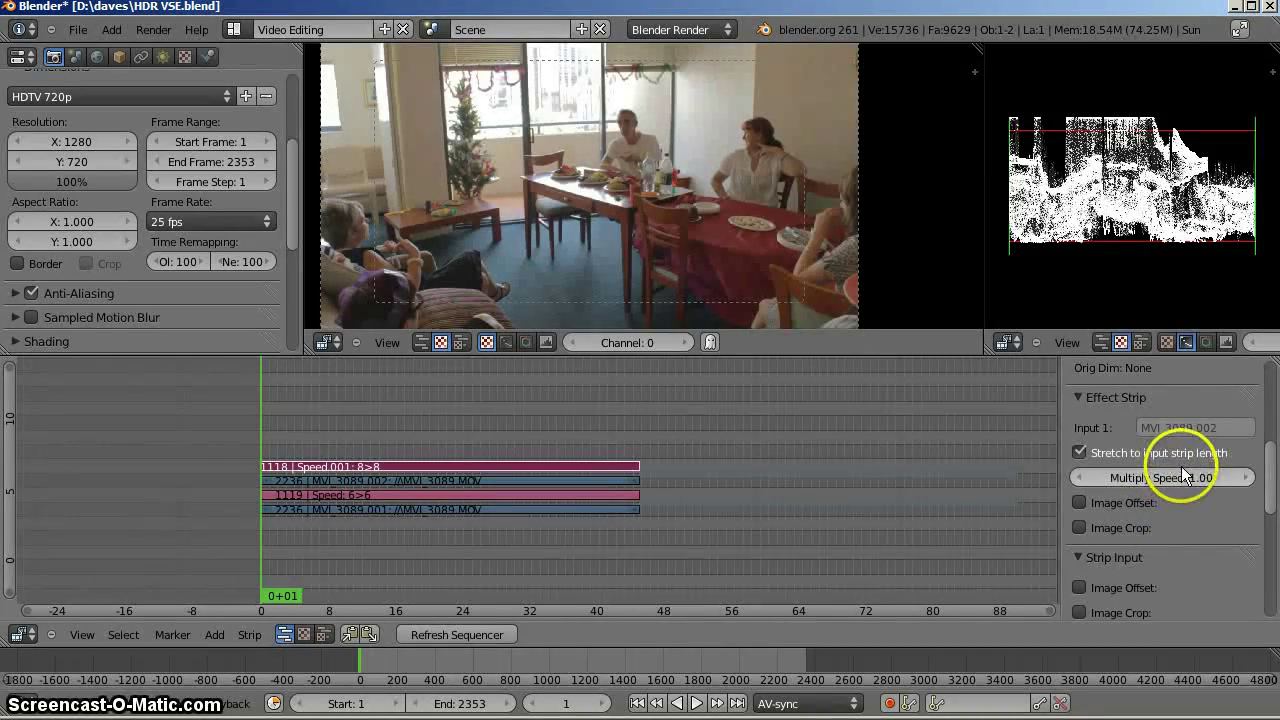
Disable stretch to input strip length, set speed factor 2, and preview the faster playback.
left_click(1166, 452)
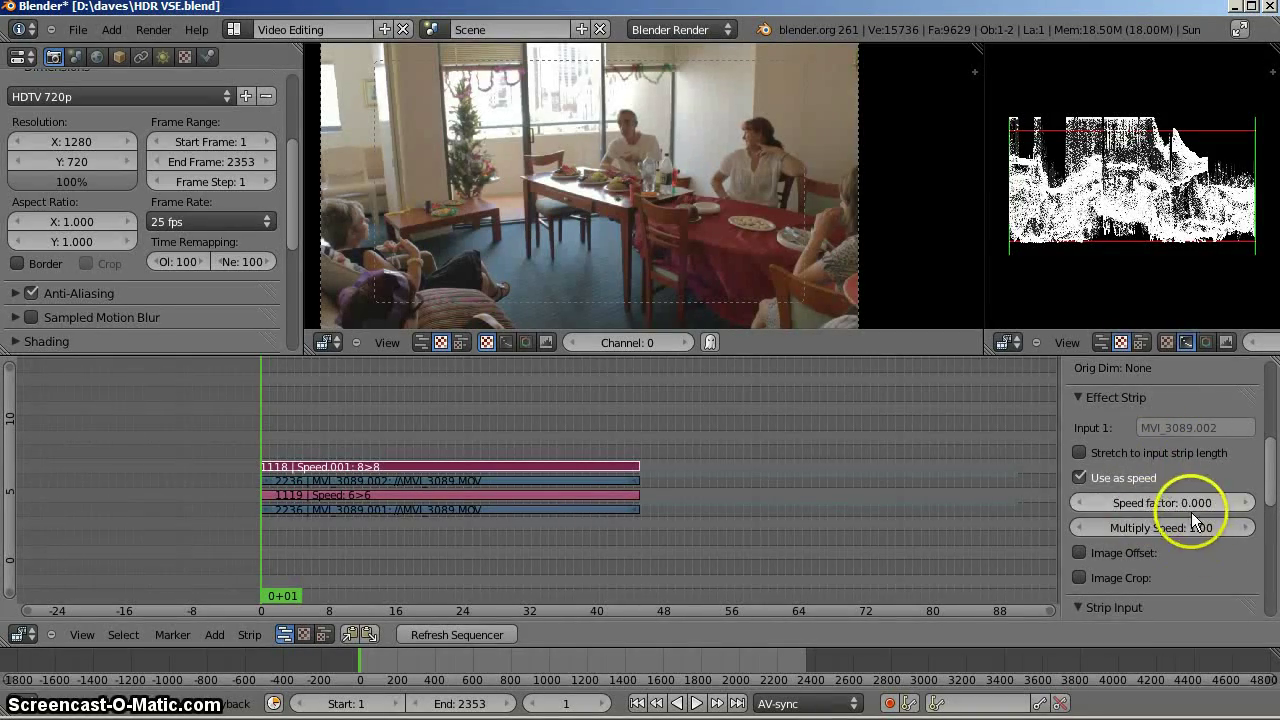
left_click(1186, 504)
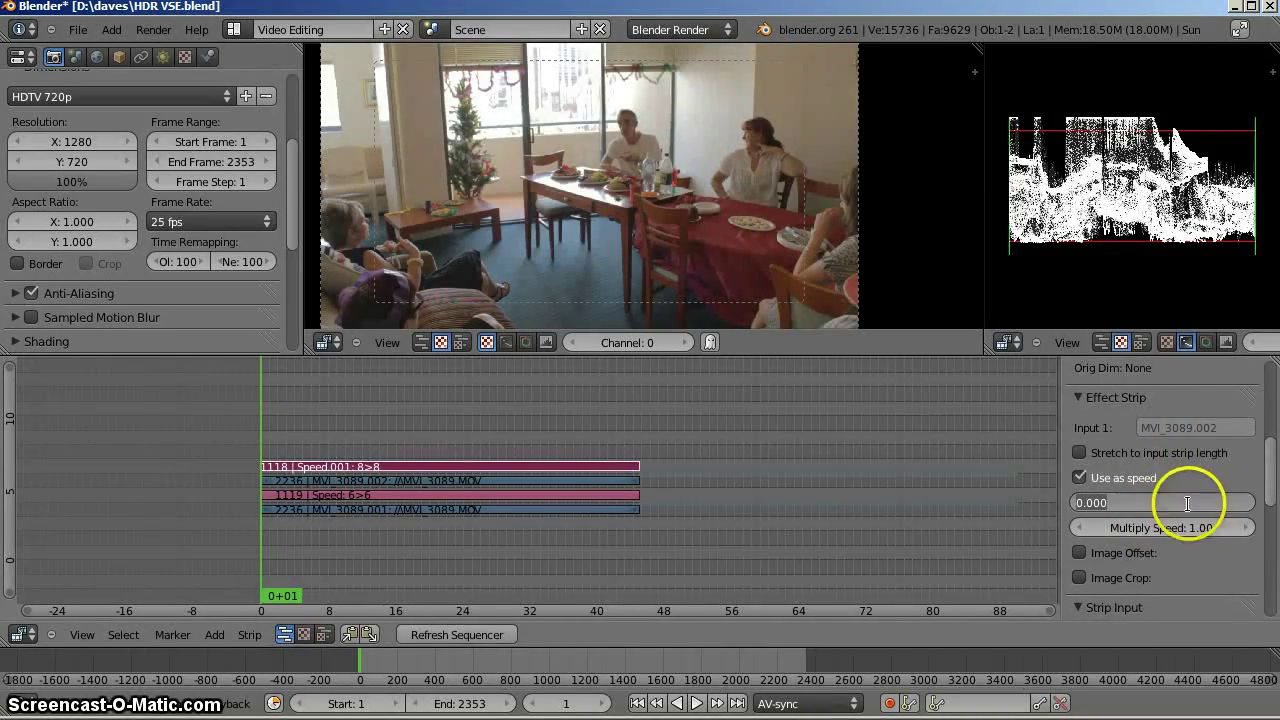
type("2")
key("Return")
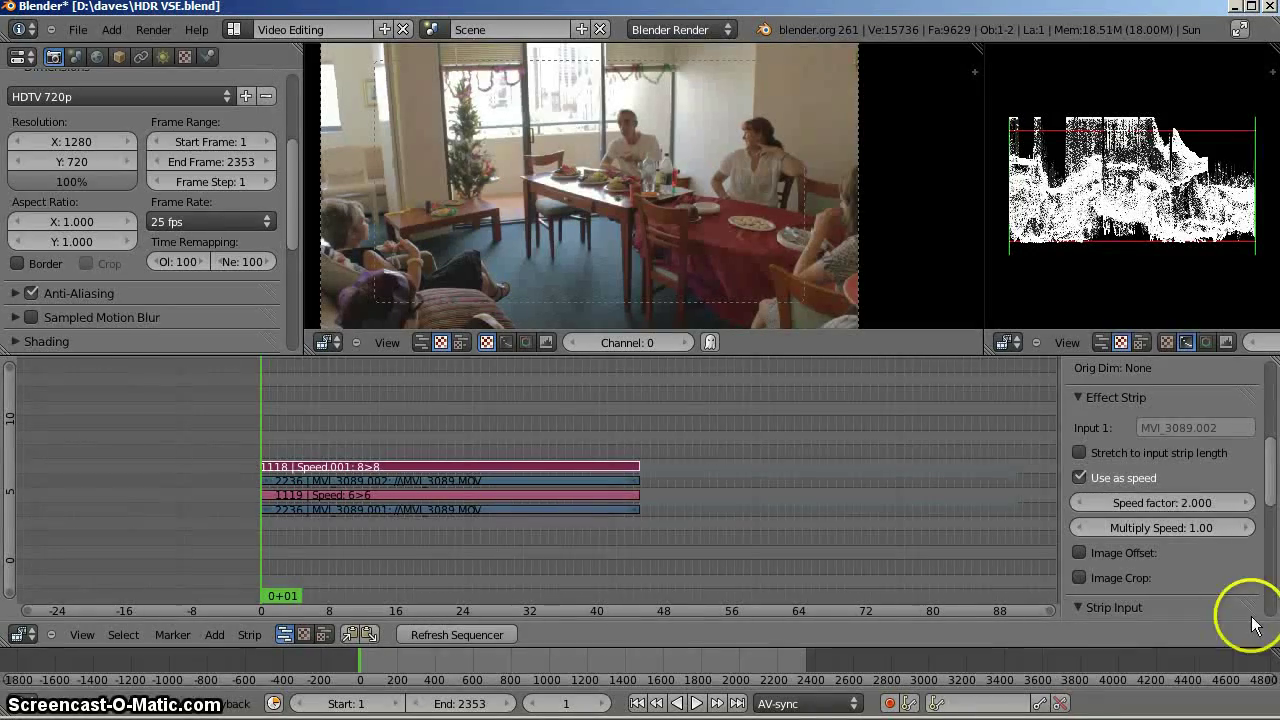
left_click(307, 467)
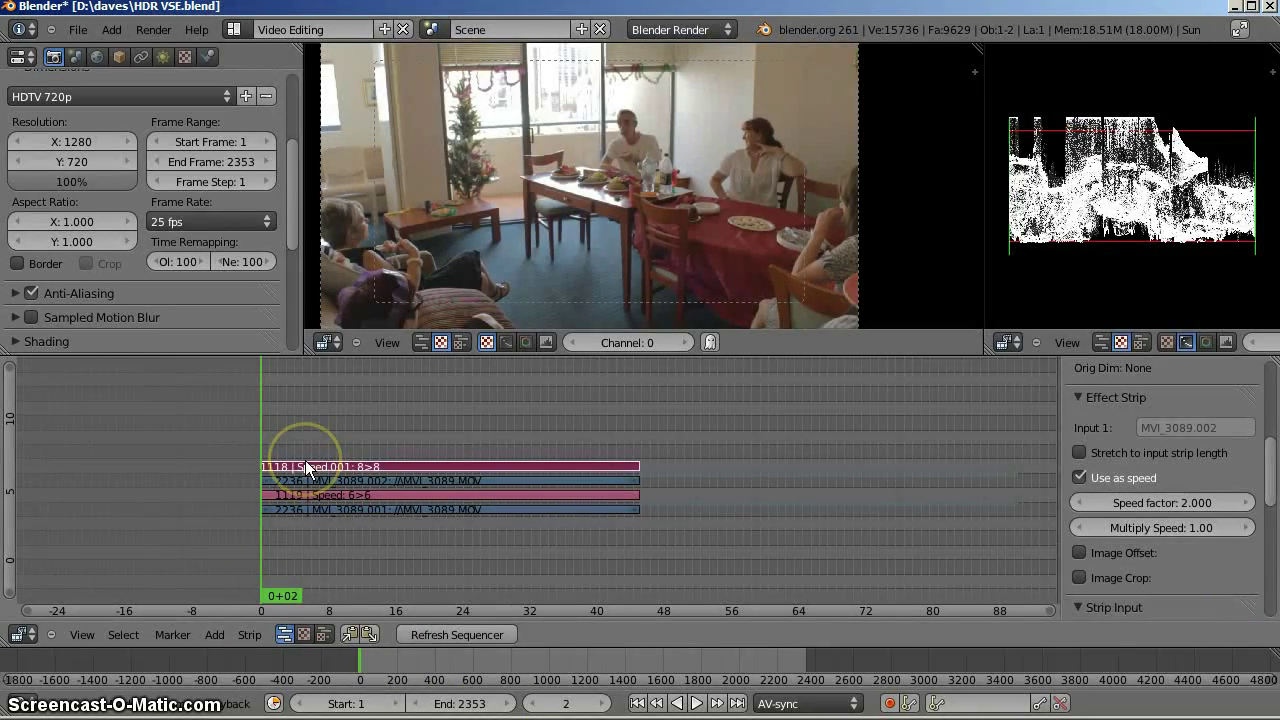
left_click(305, 467)
key("alt+a")
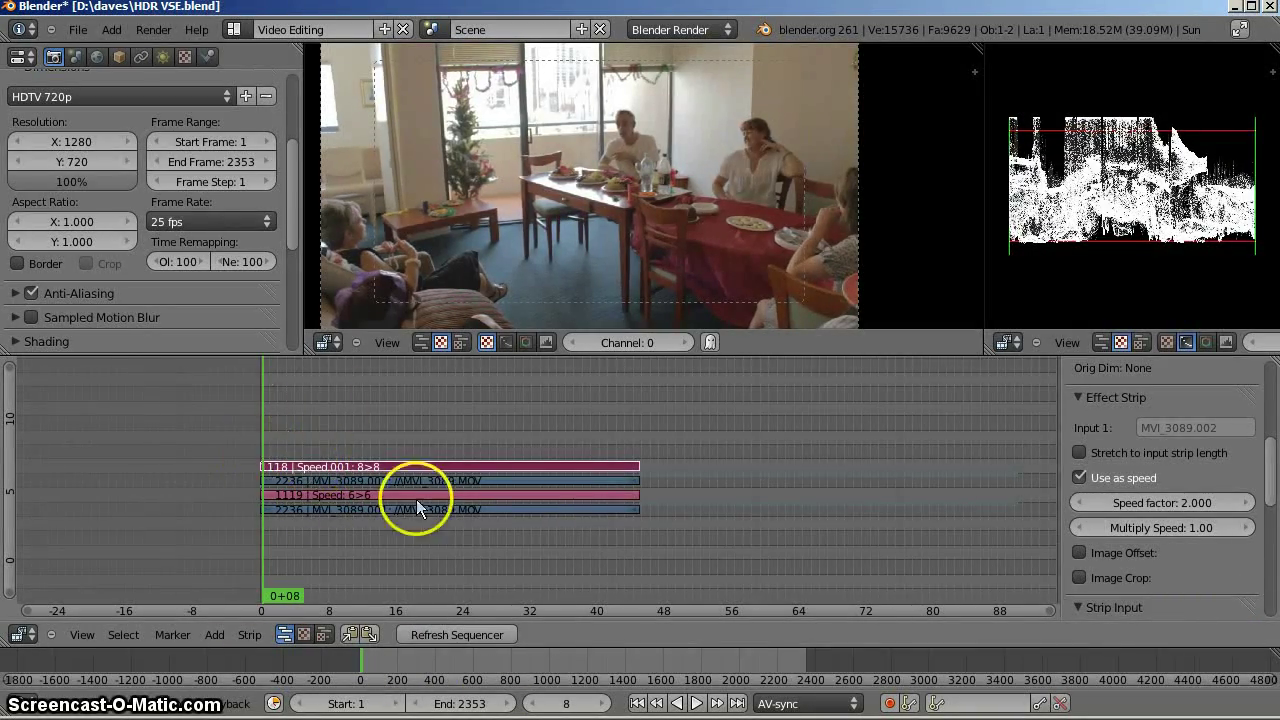
scroll(360, 466, "up", 3)
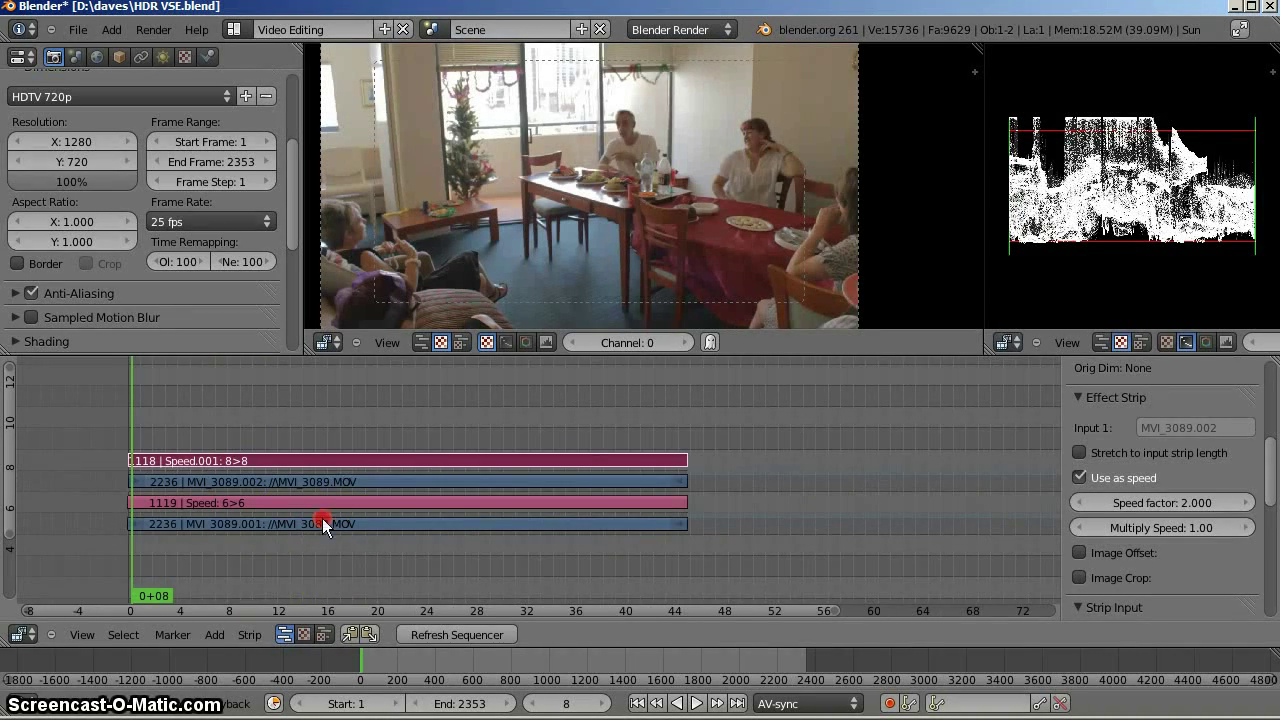
Group MVI_3089.002 and its Speed.001 strip into MetaStrip.
scroll(449, 471, "up", 3)
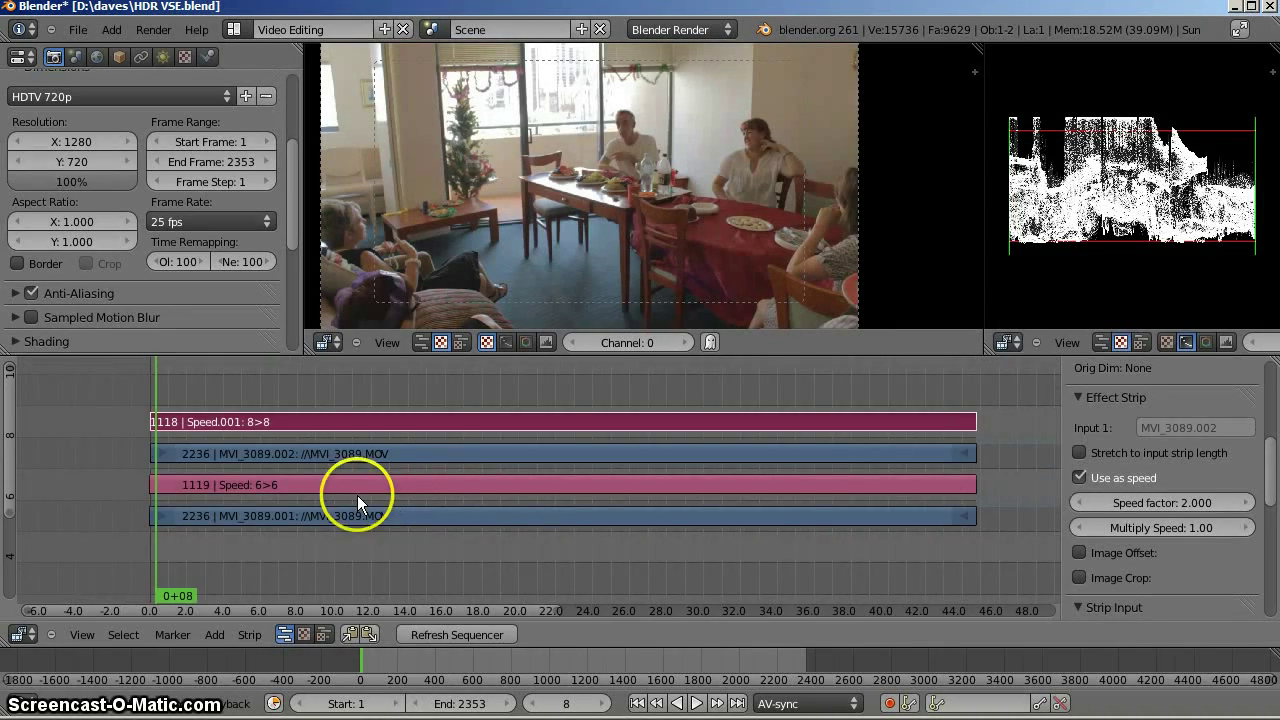
right_click(265, 453)
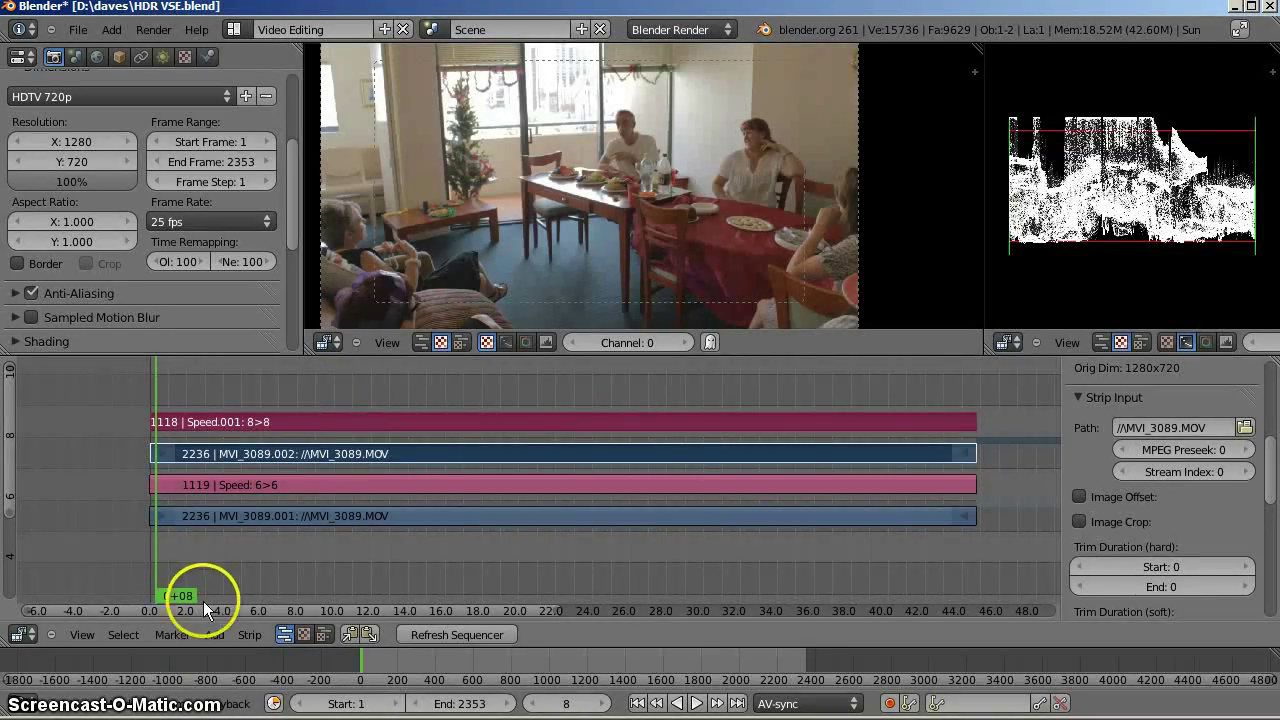
left_click(245, 634)
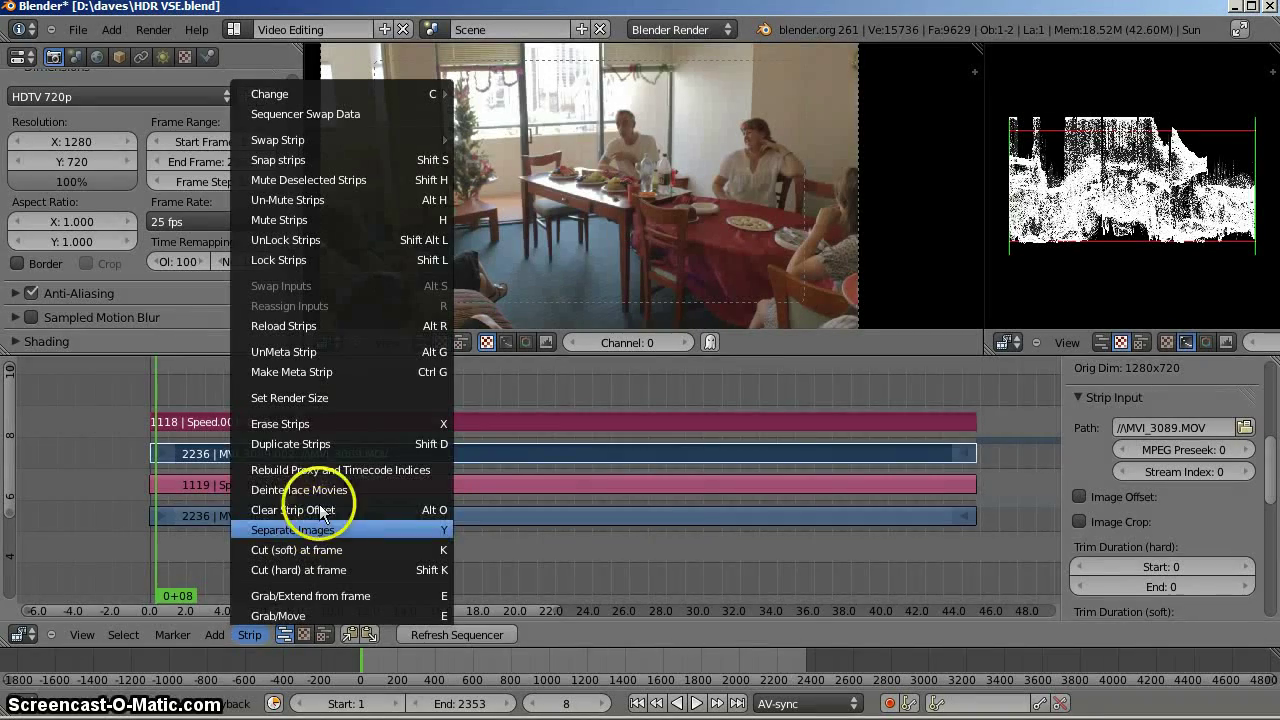
left_click(318, 371)
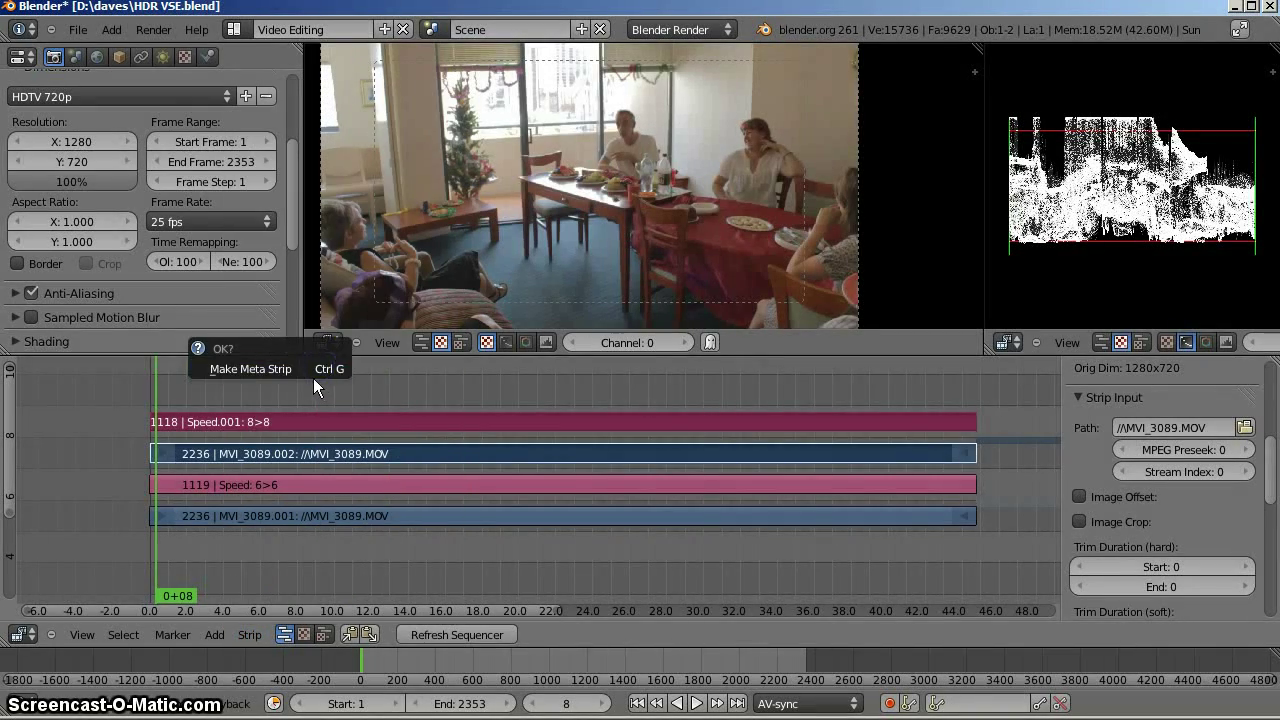
left_click(306, 371)
Group MVI_3089.001 and its Speed strip into MetaStrip.001.
right_click(297, 520)
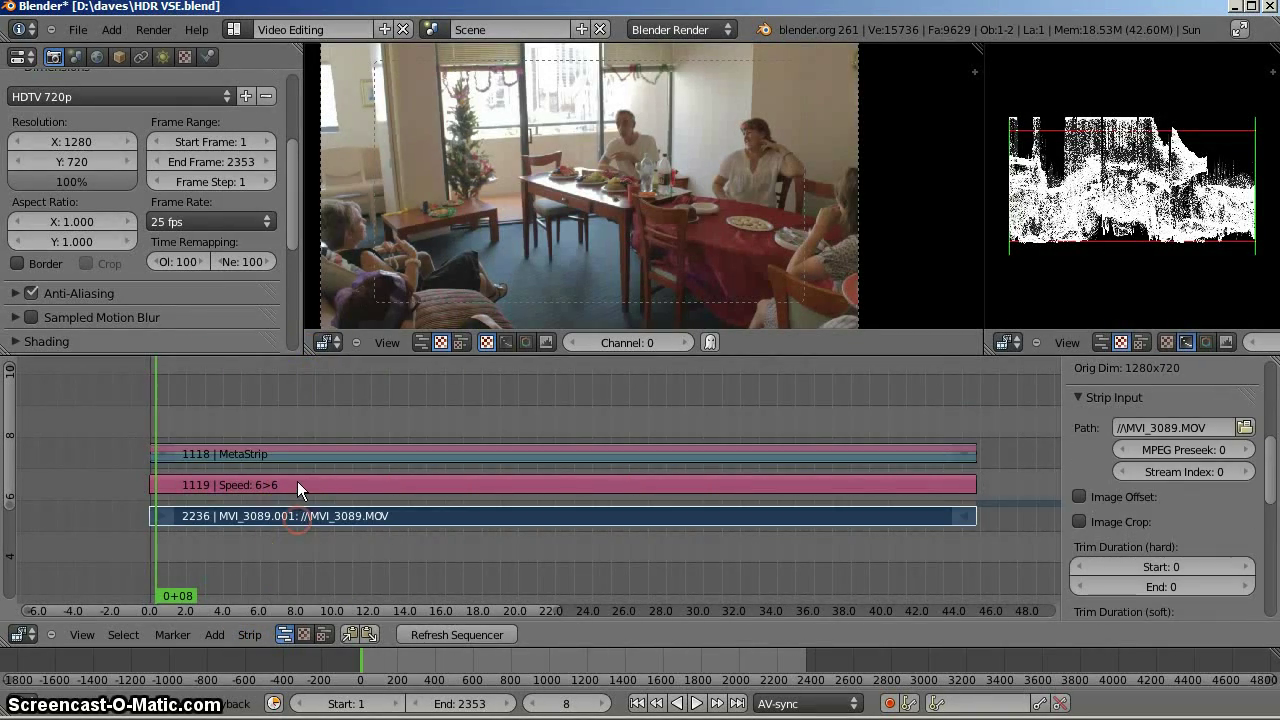
right_click(297, 481)
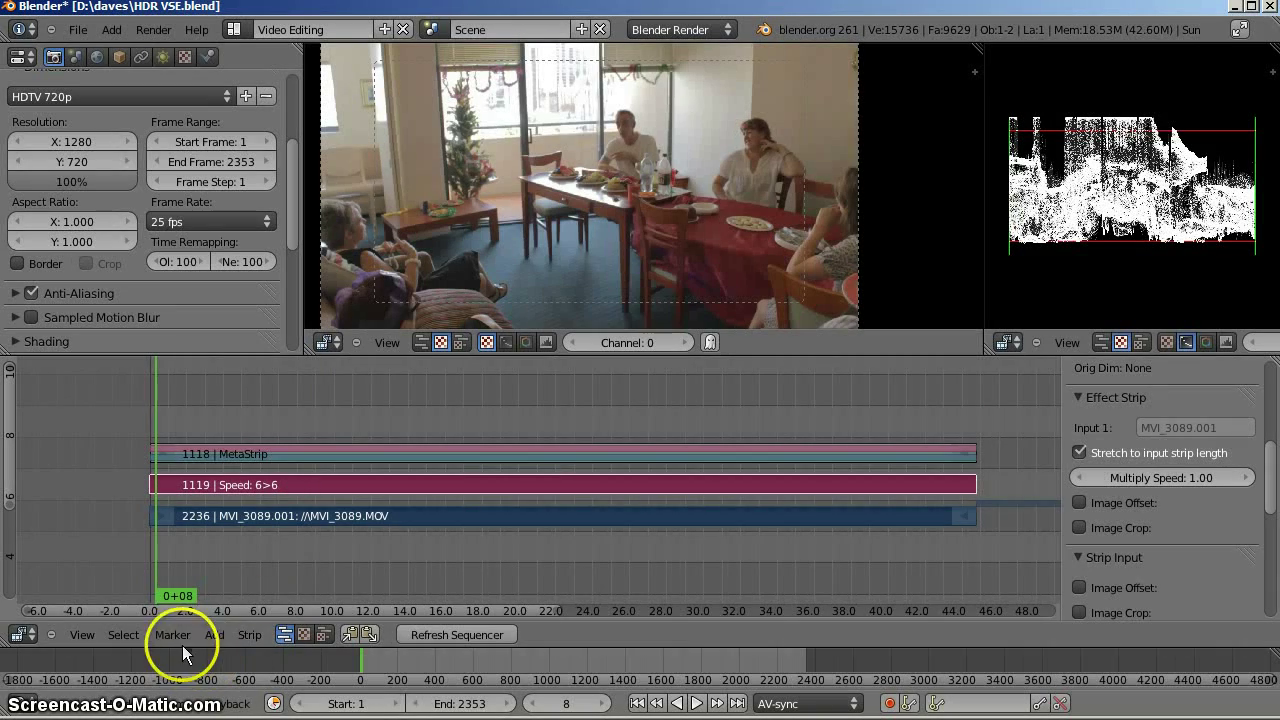
left_click(249, 634)
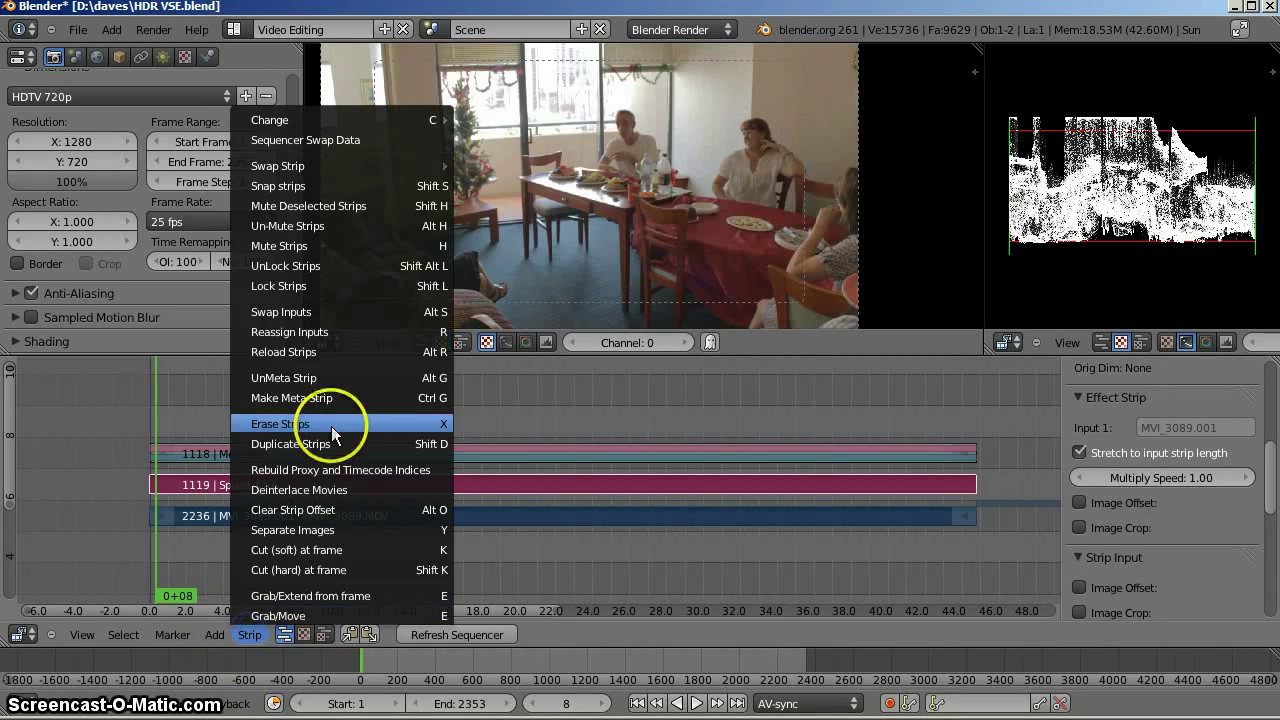
left_click(332, 397)
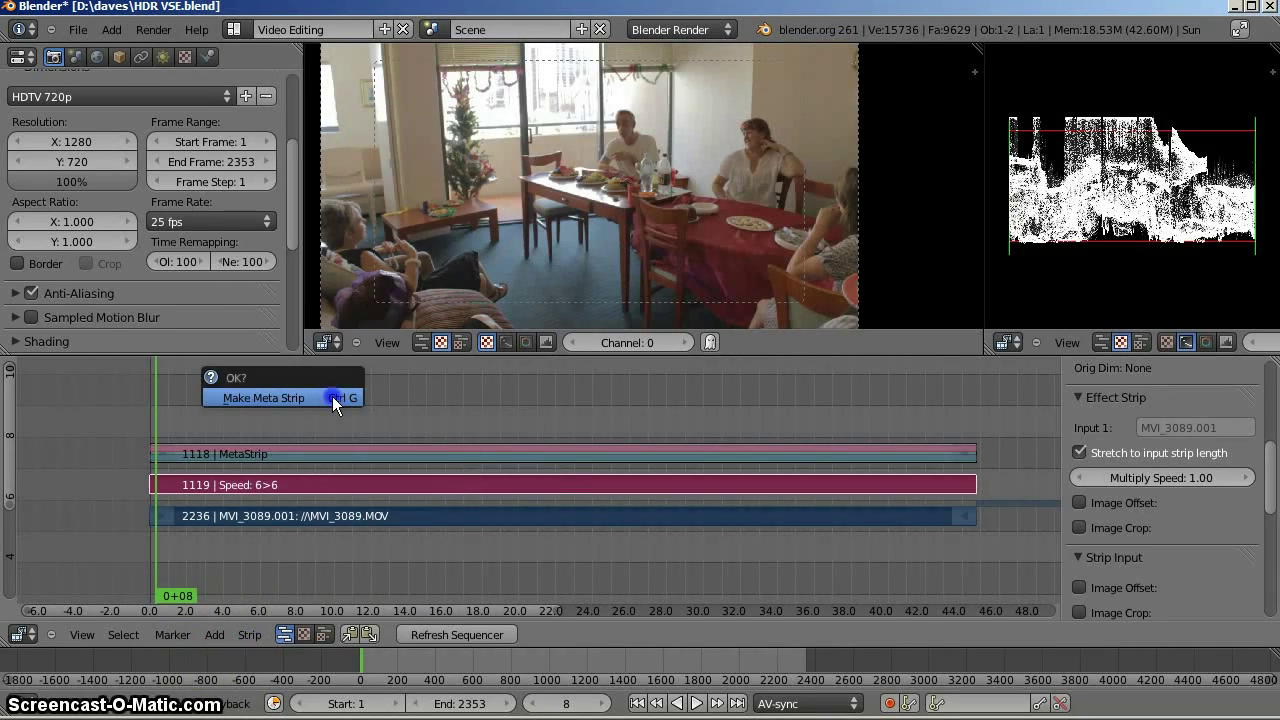
left_click(332, 397)
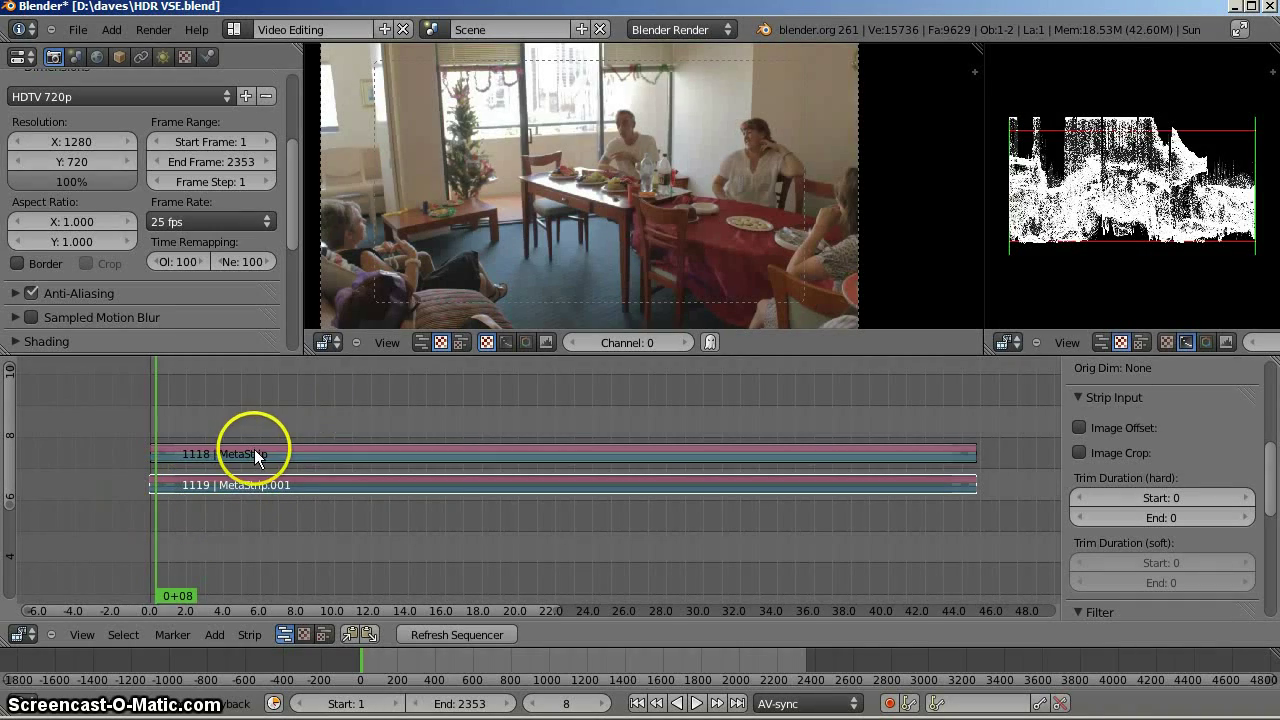
Select MetaStrip.001 and MetaStrip together and add a Gamma Cross effect blending them.
left_click(260, 527)
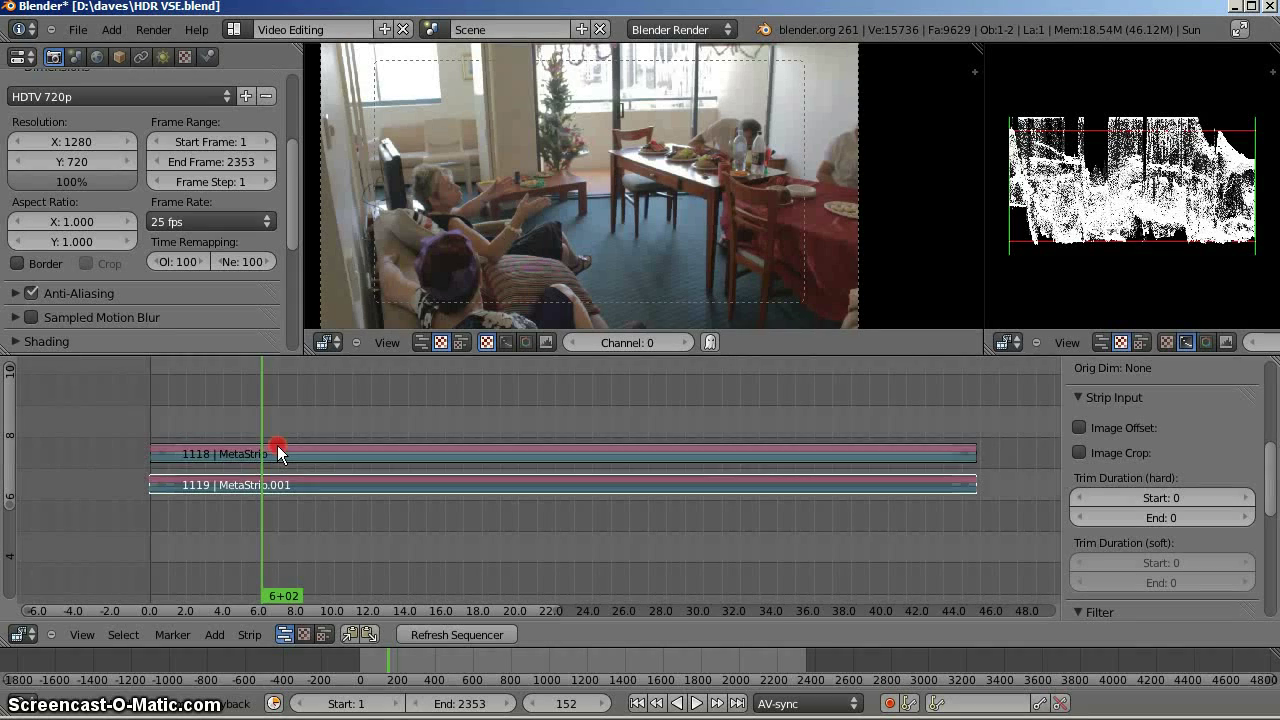
right_click(277, 454)
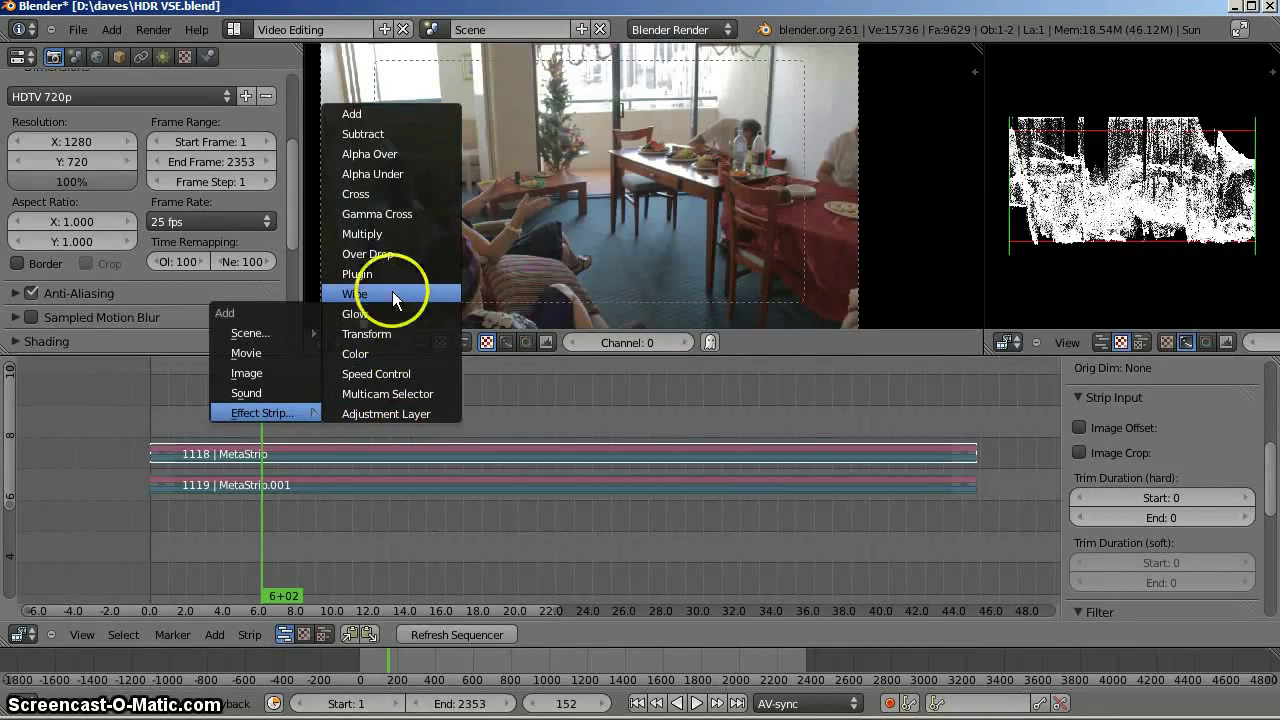
left_click(393, 212)
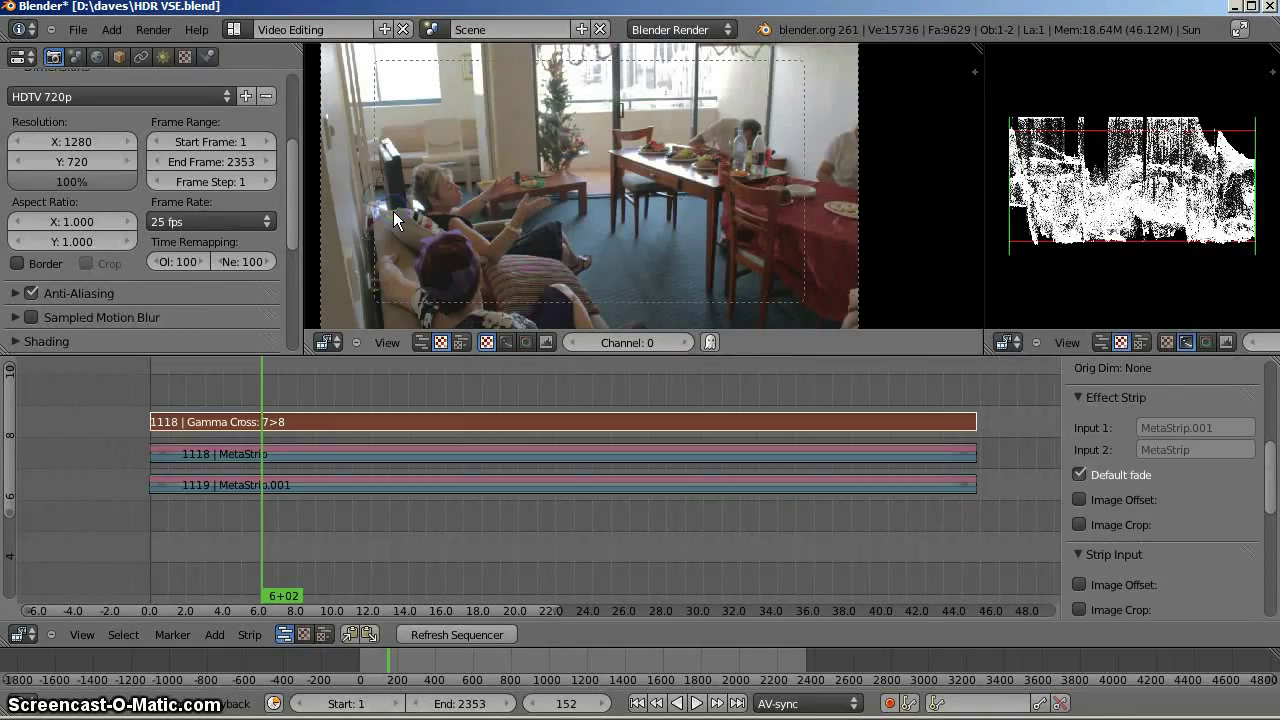
Scrub the playhead through frames 341–358 to preview the blend.
left_click(337, 388)
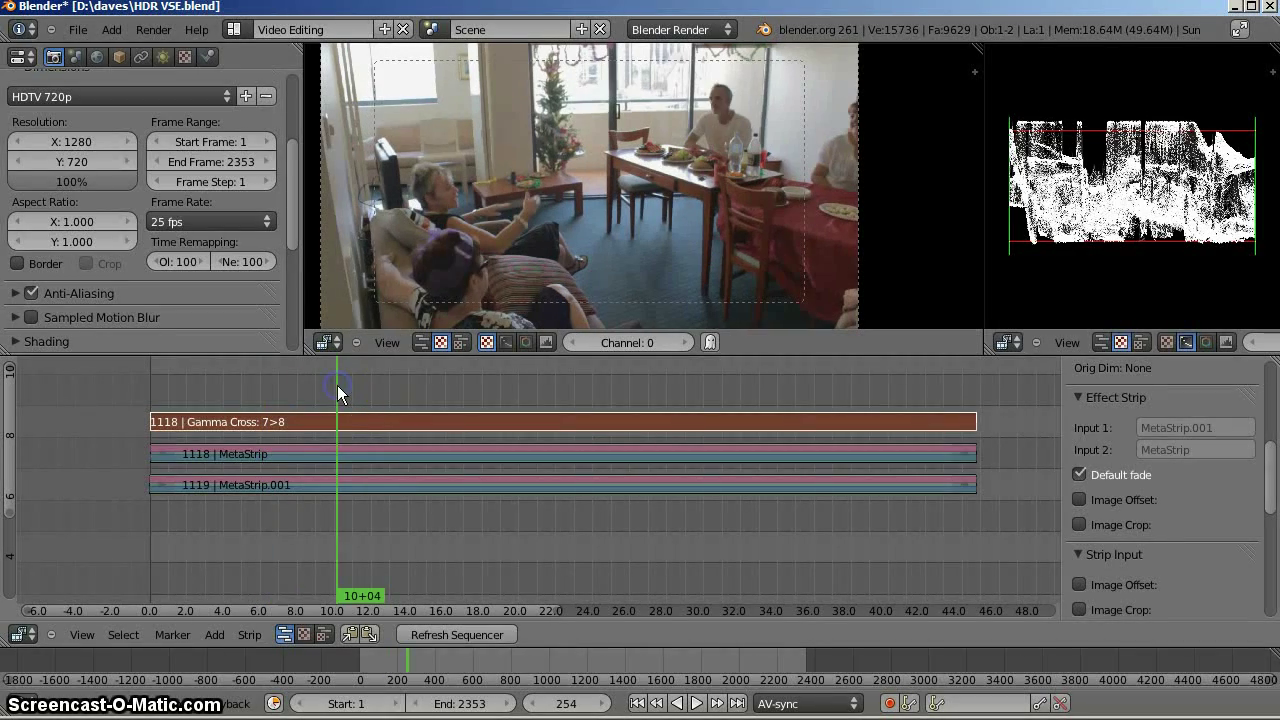
left_click(402, 376)
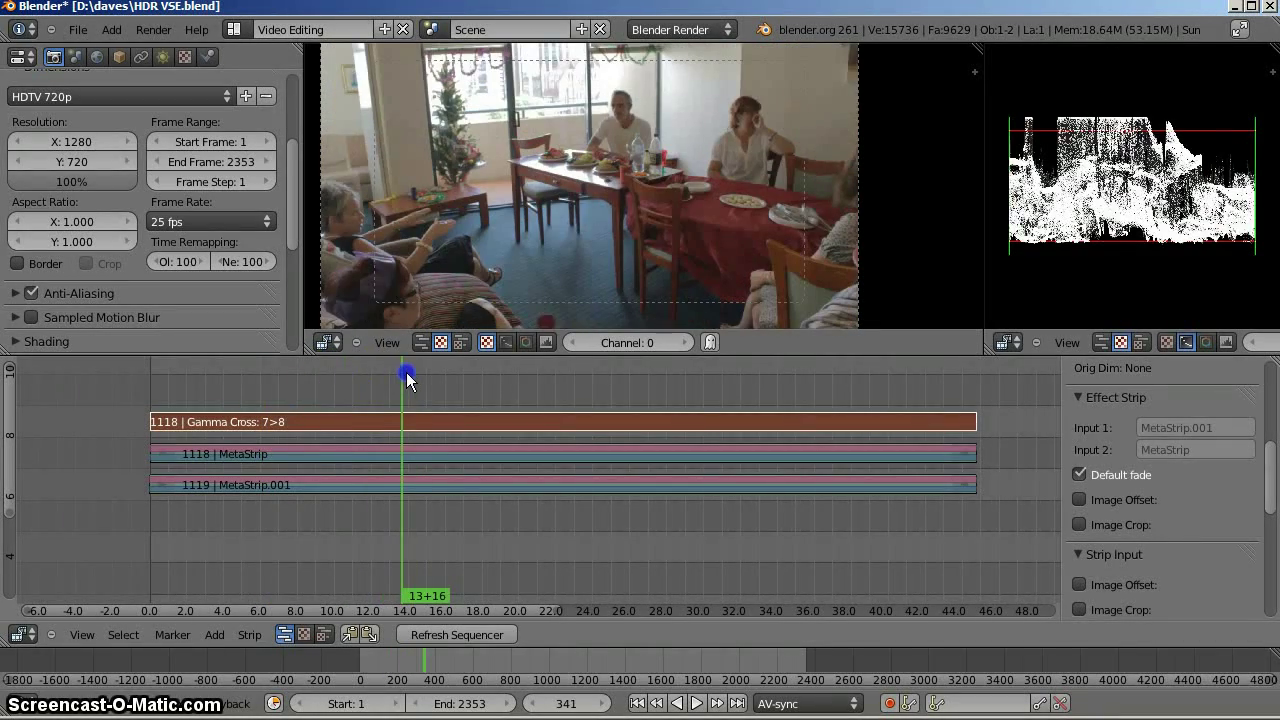
left_click_drag(406, 376, 414, 400)
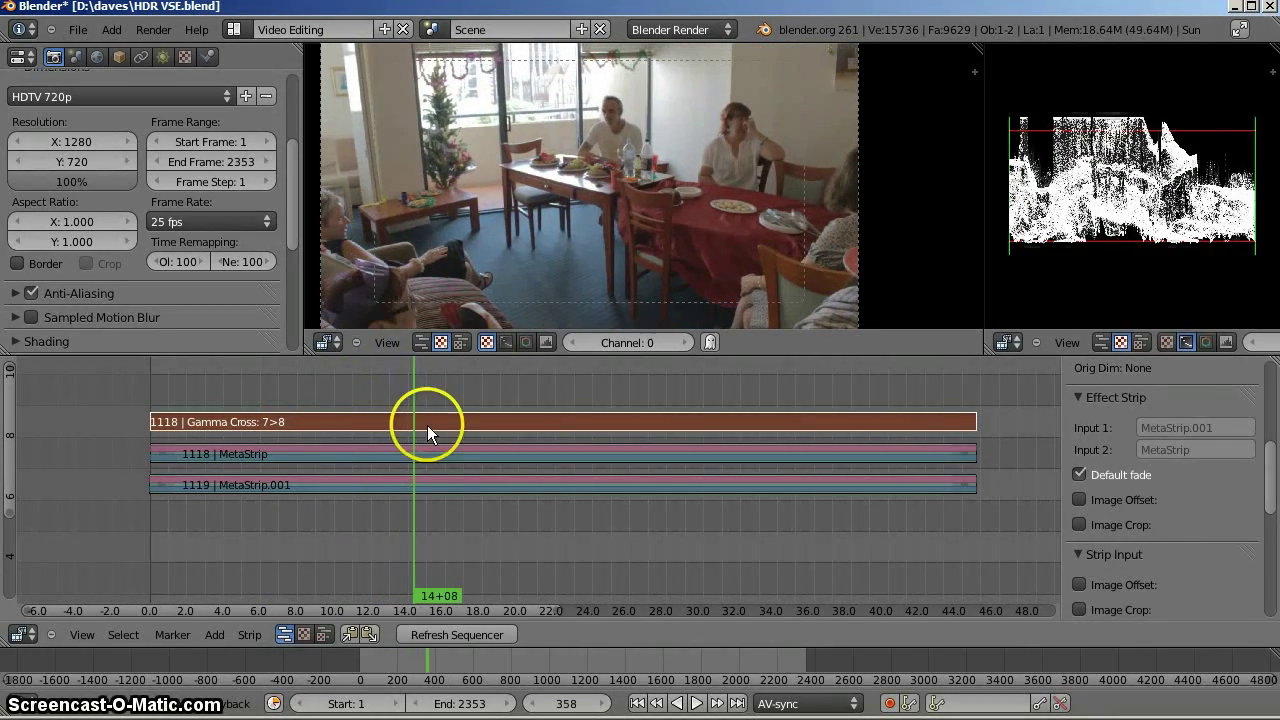
Turn off Default fade and set the strip to Gamma Cross blend at 0.5 opacity.
left_click(1114, 474)
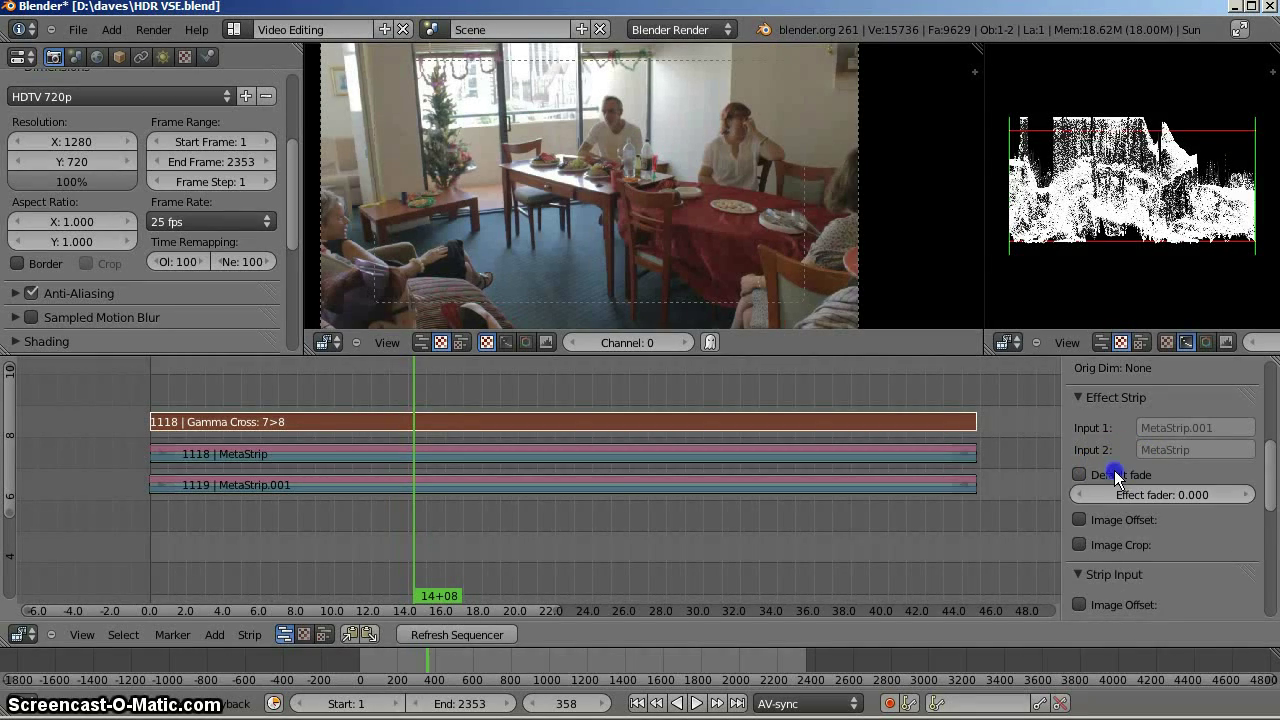
scroll(1203, 500, "up", 8)
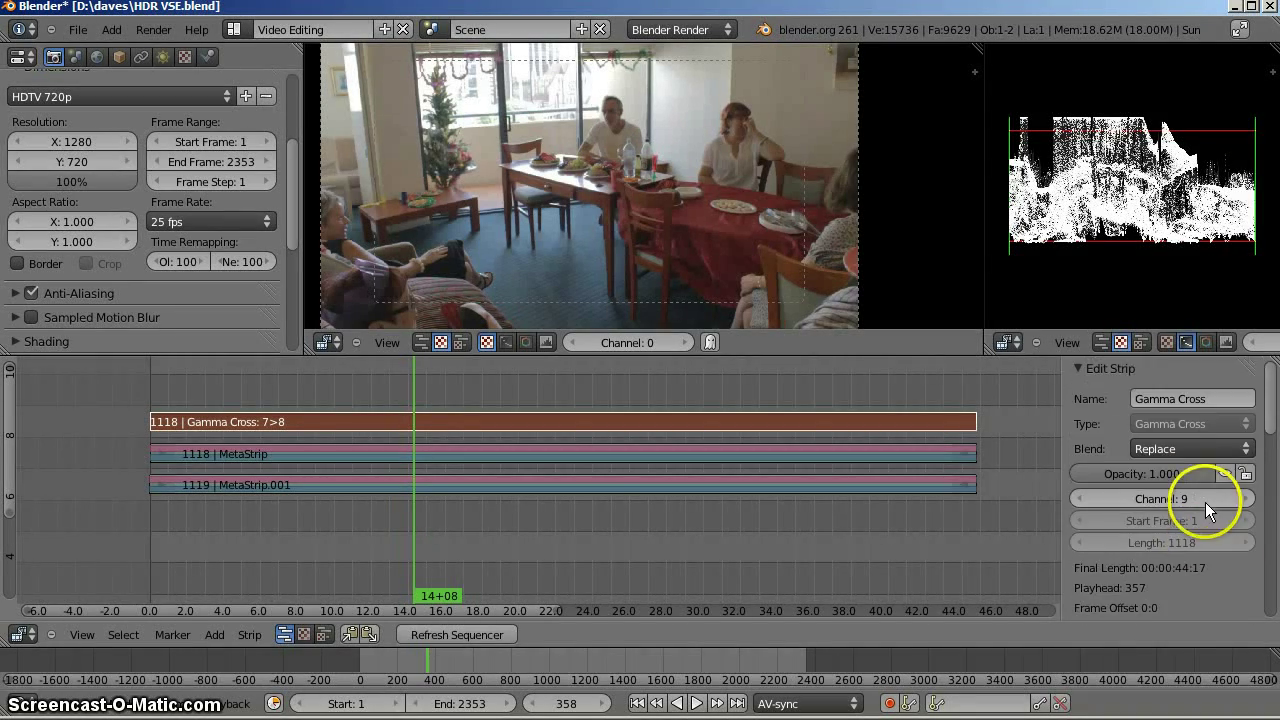
left_click(1185, 449)
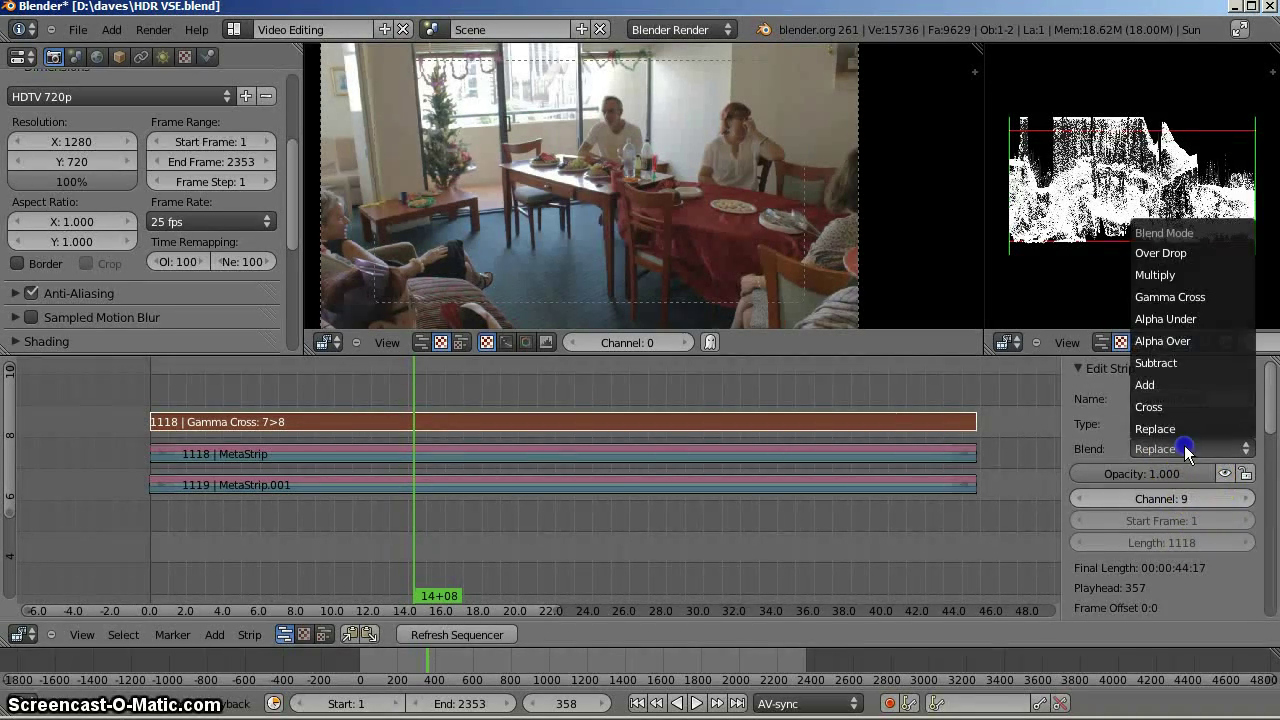
left_click(1172, 298)
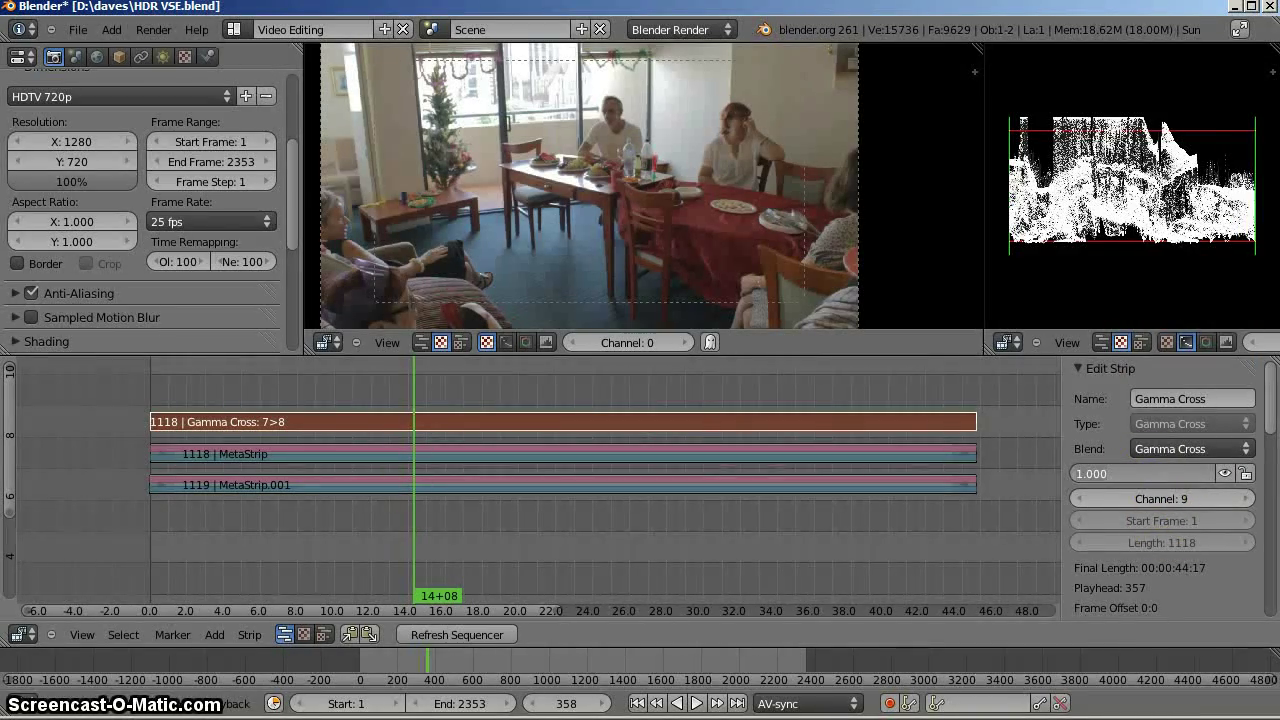
type("0.5")
key("Return")
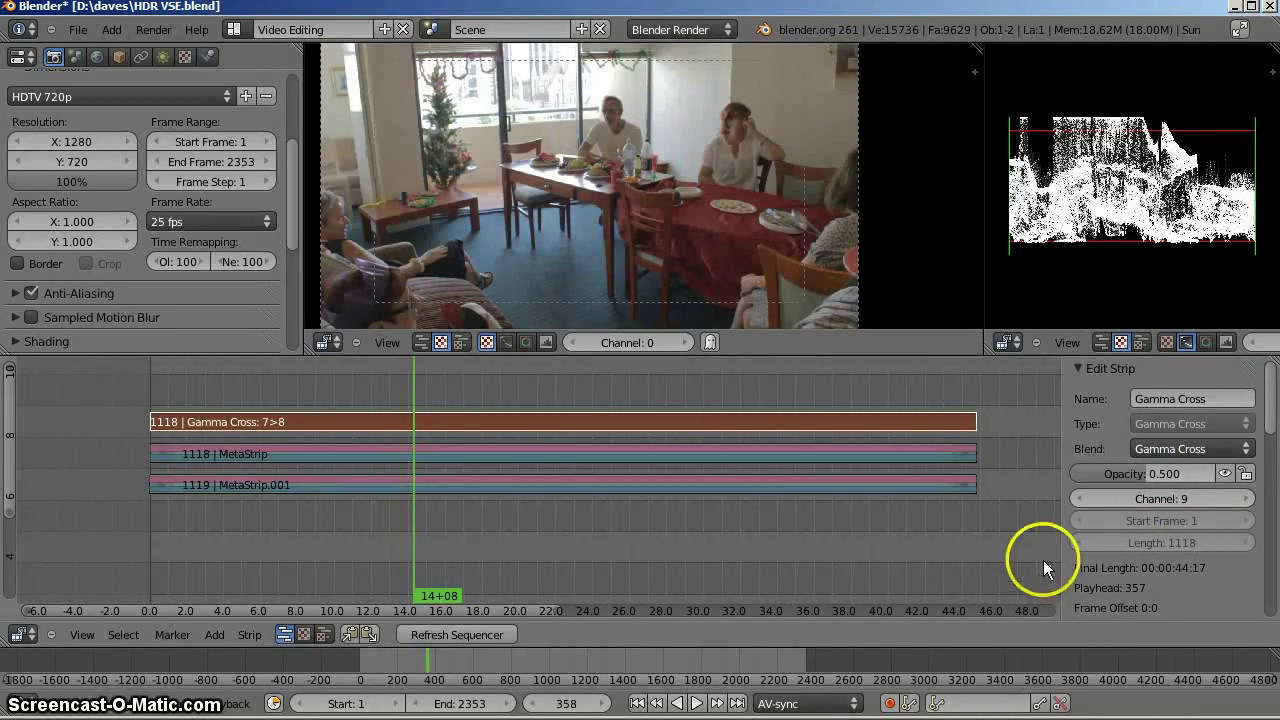
Preview at frame 400 and set the effect fader to 0.3.
left_click_drag(424, 385, 445, 388)
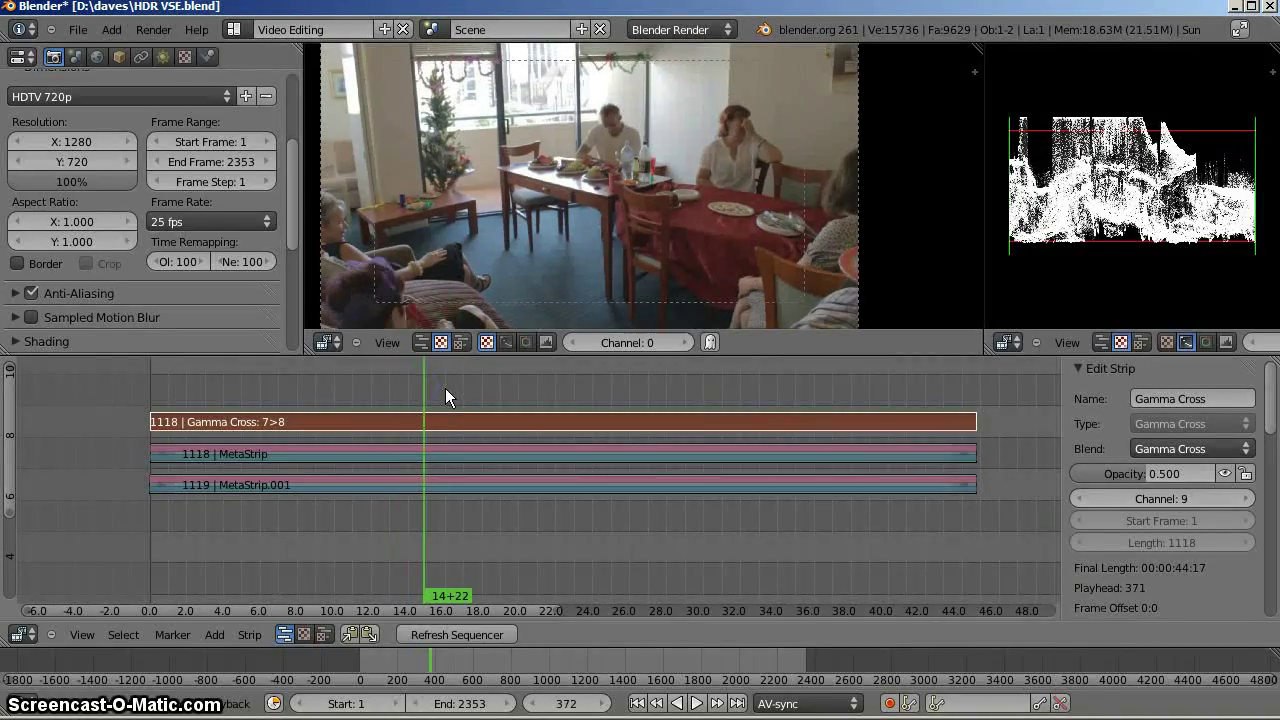
scroll(1211, 536, "down", 6)
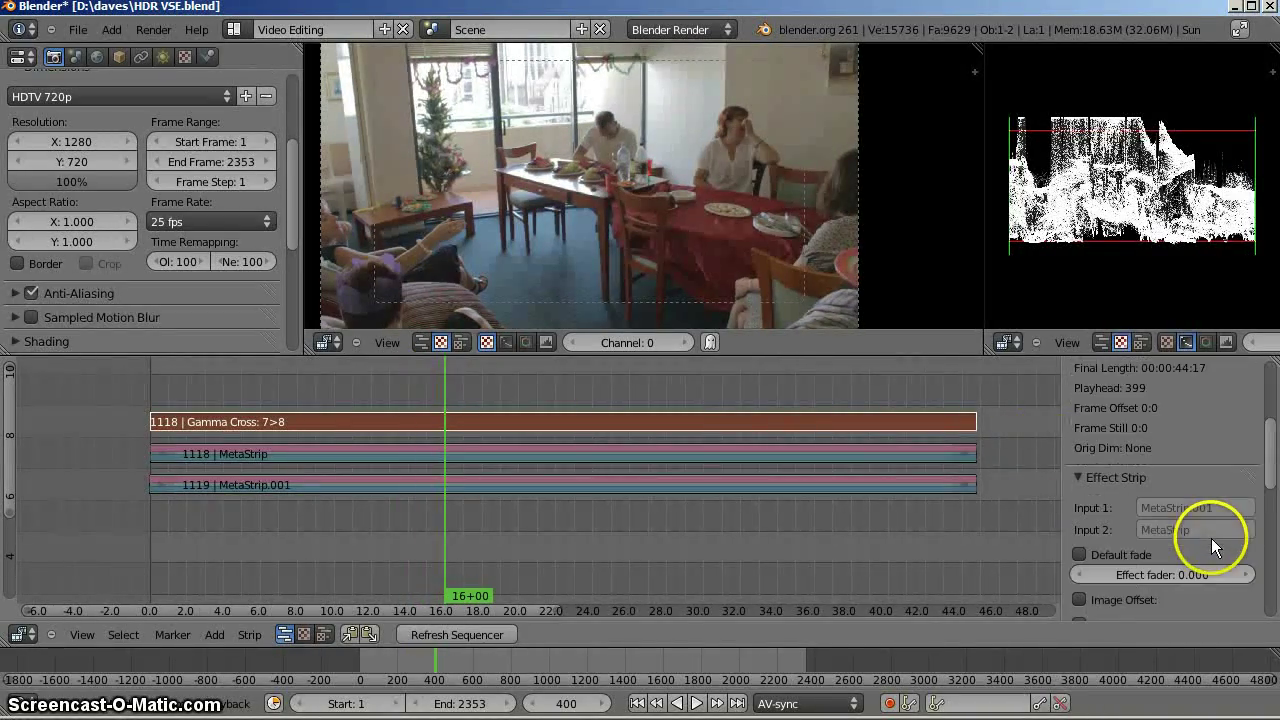
left_click(1211, 535)
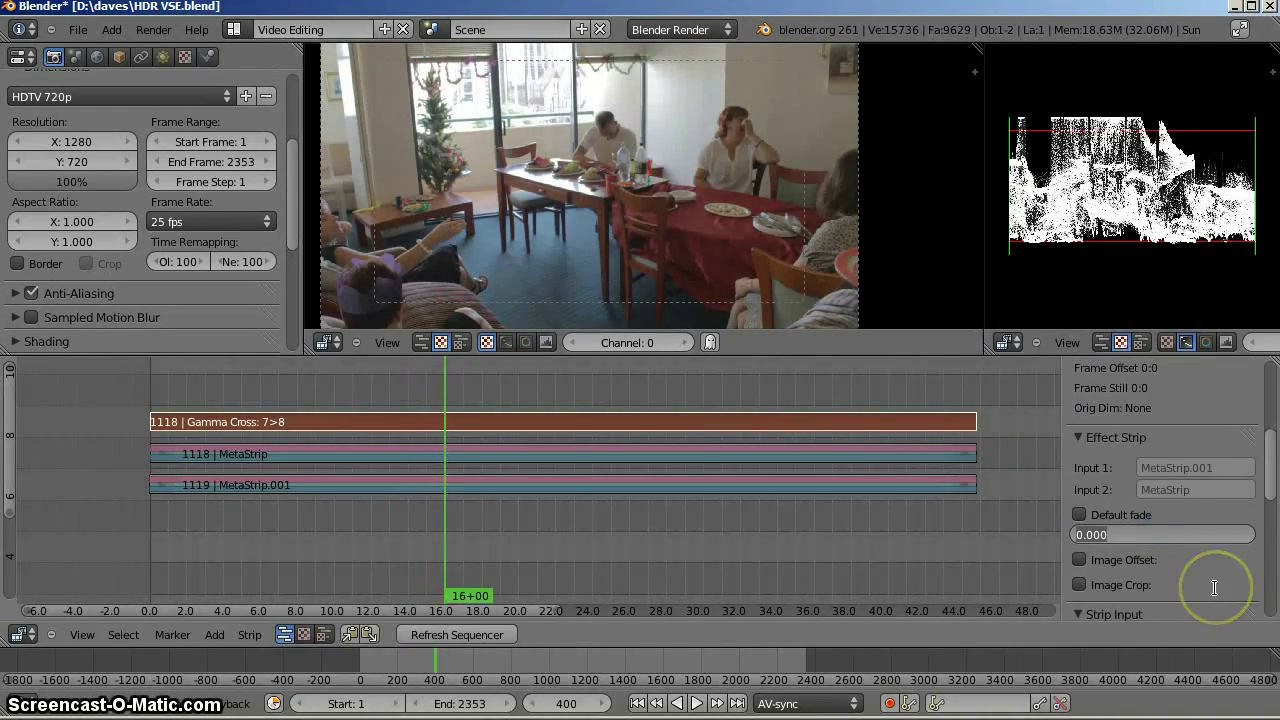
type("0.3")
key("Return")
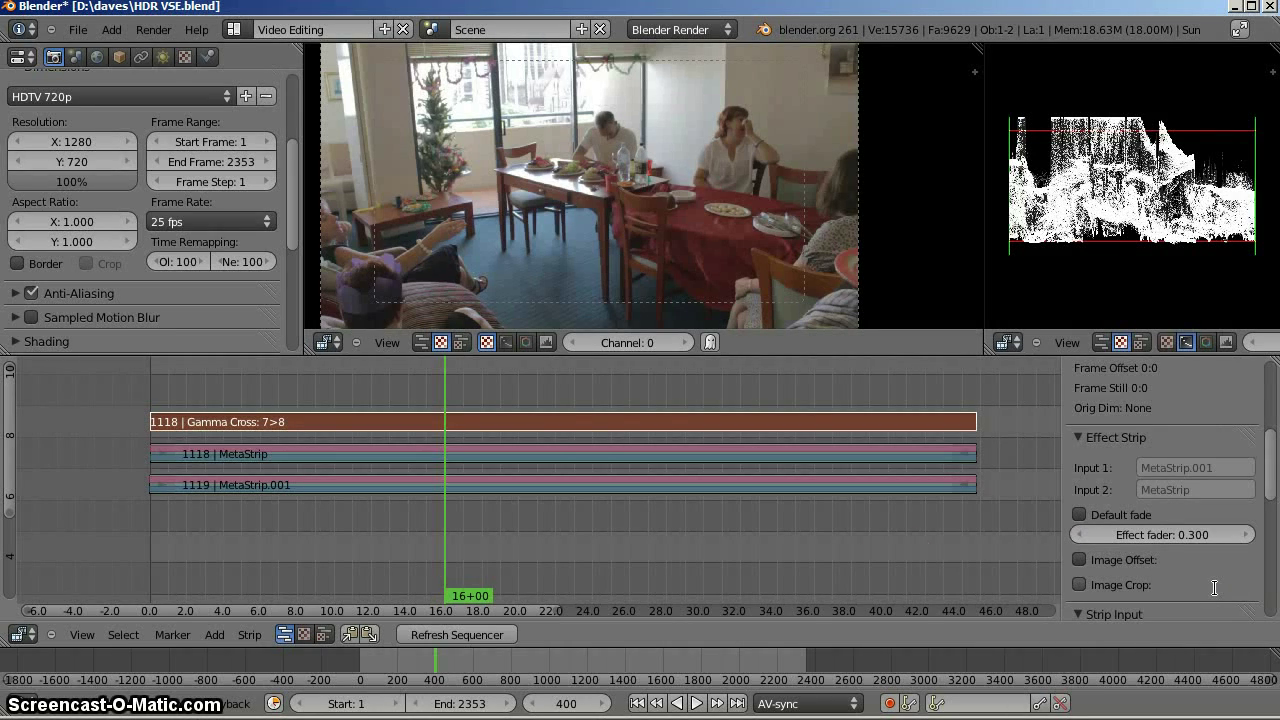
Fit all strips in view, preview frame 512, and mute MetaStrip 1118 to compare.
right_click(422, 452)
right_click(444, 485)
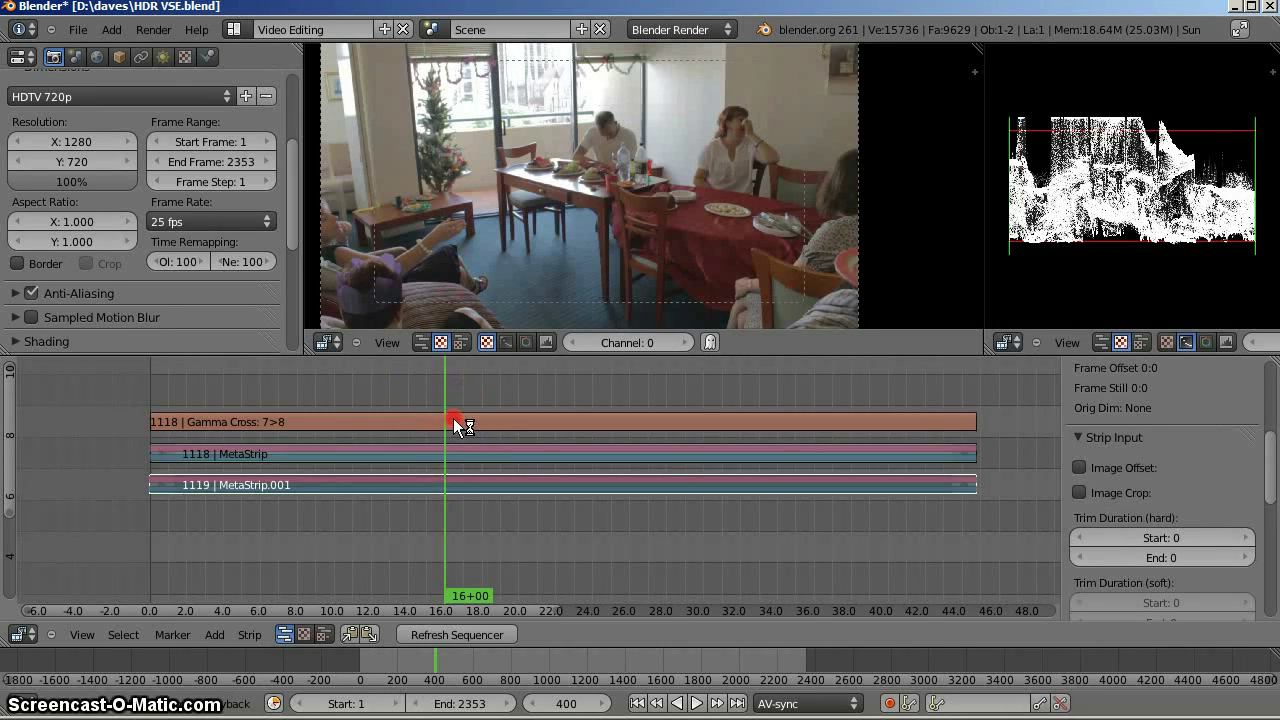
right_click(453, 418)
key("Home")
scroll(453, 390, "up", 1)
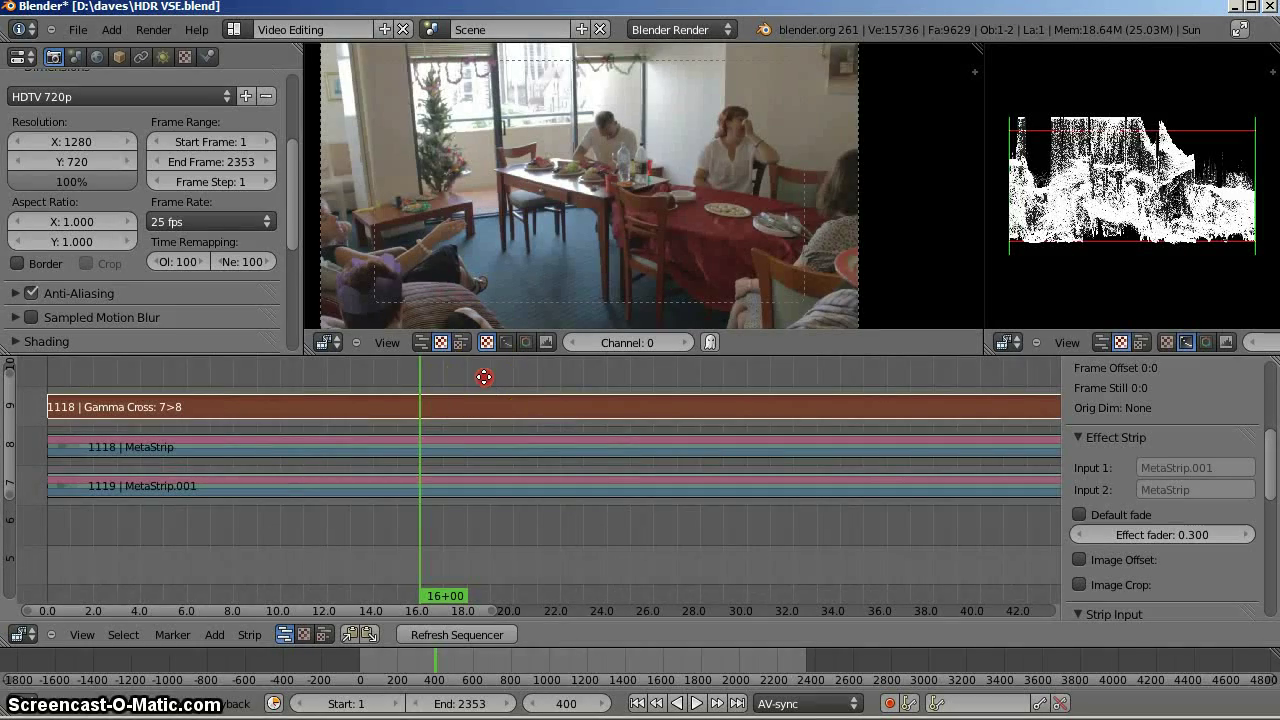
left_click_drag(488, 374, 523, 371)
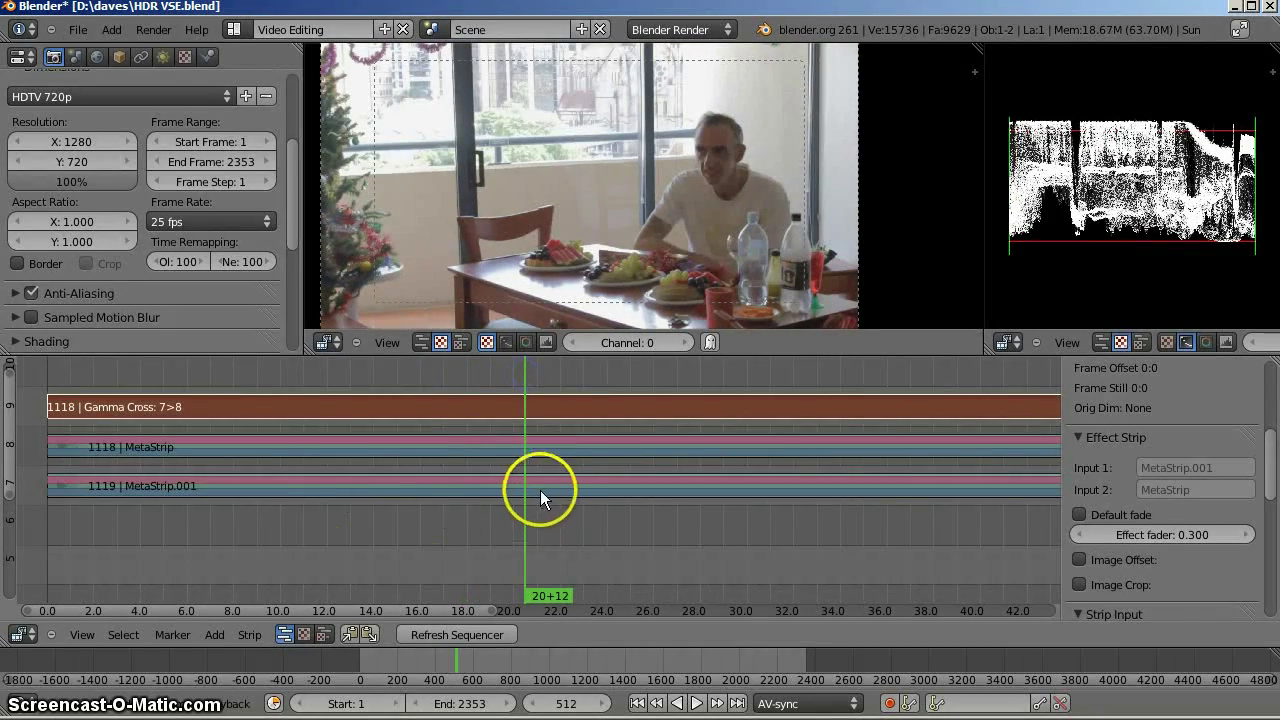
right_click(526, 447)
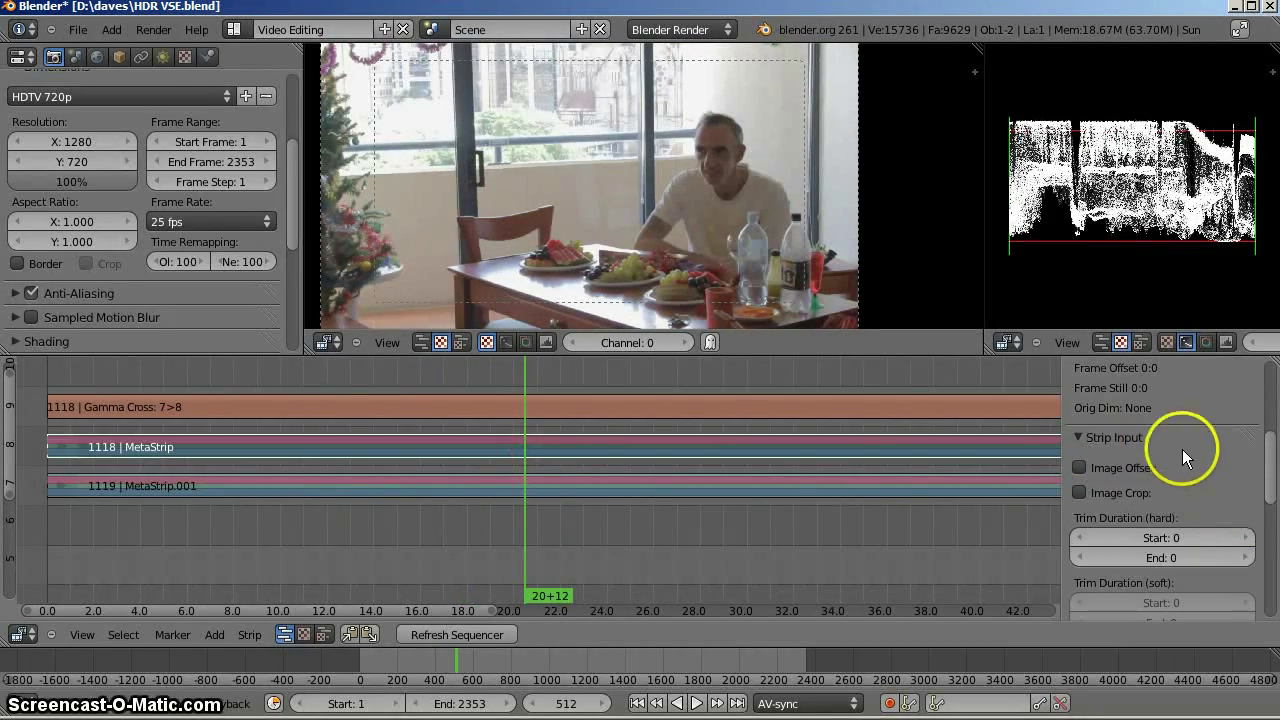
scroll(1182, 449, "up", 5)
left_click(1224, 474)
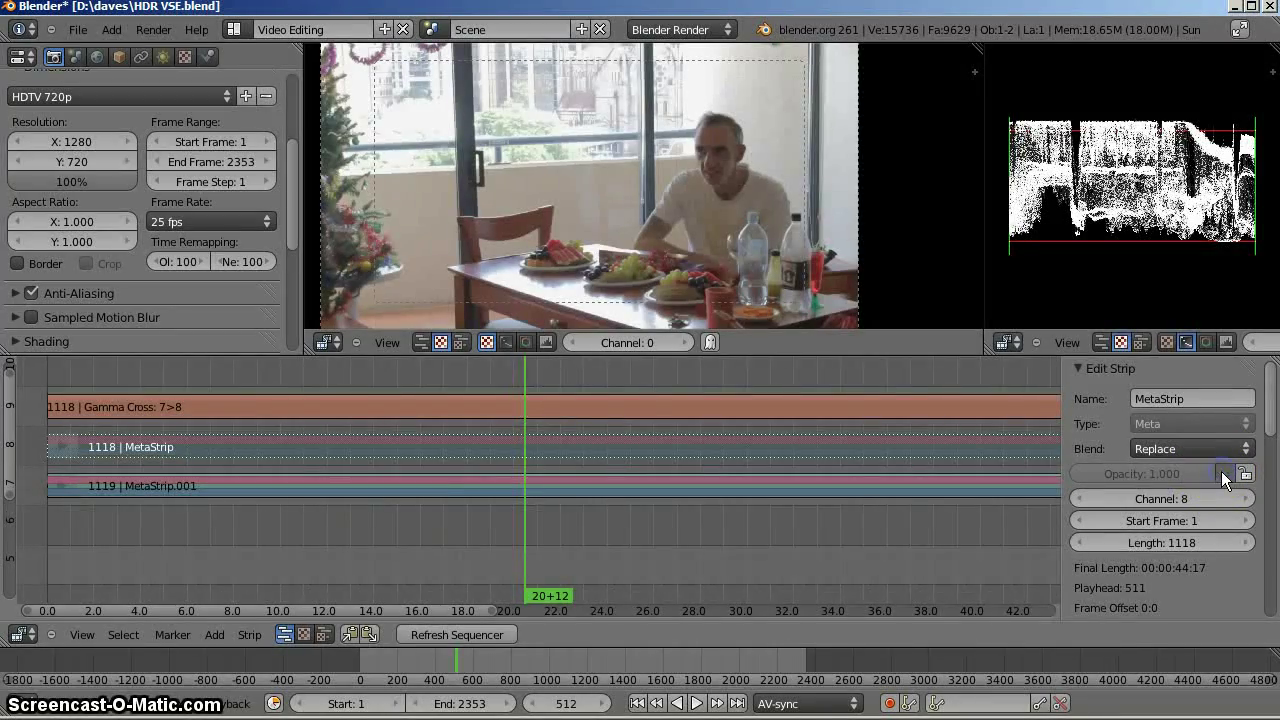
right_click(455, 477)
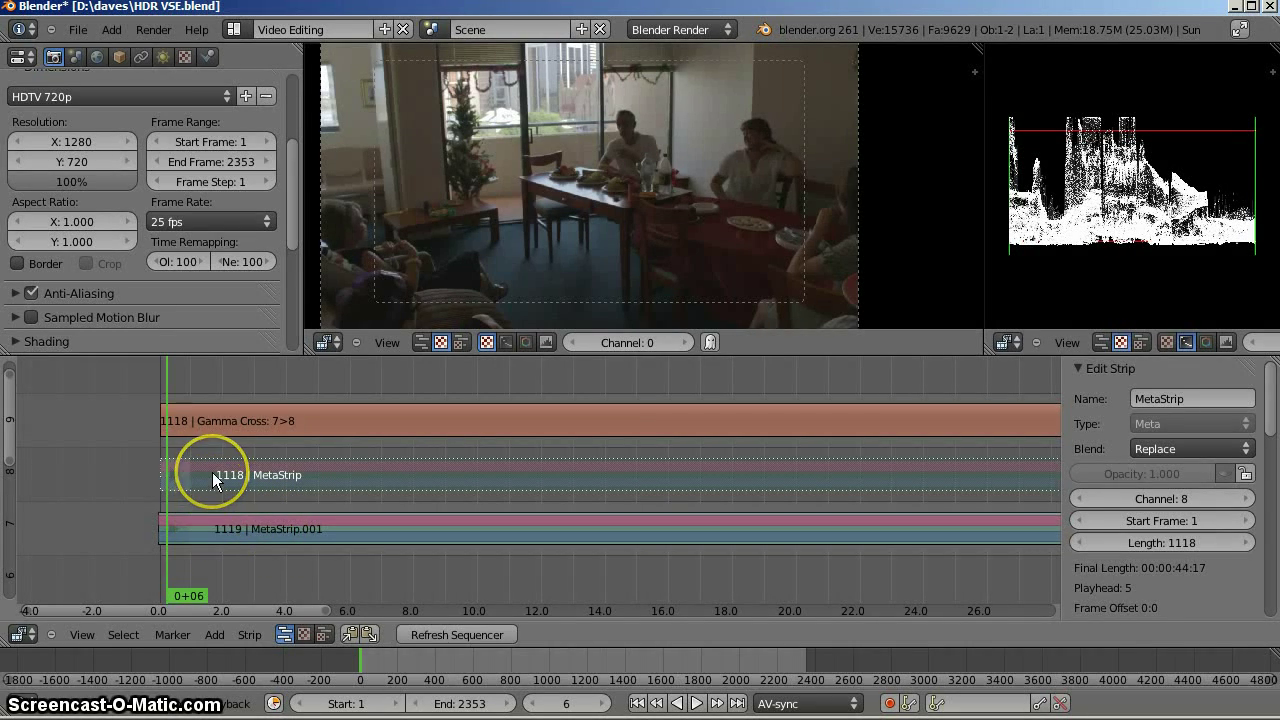
Erase the Gamma Cross effect strip.
right_click(269, 420)
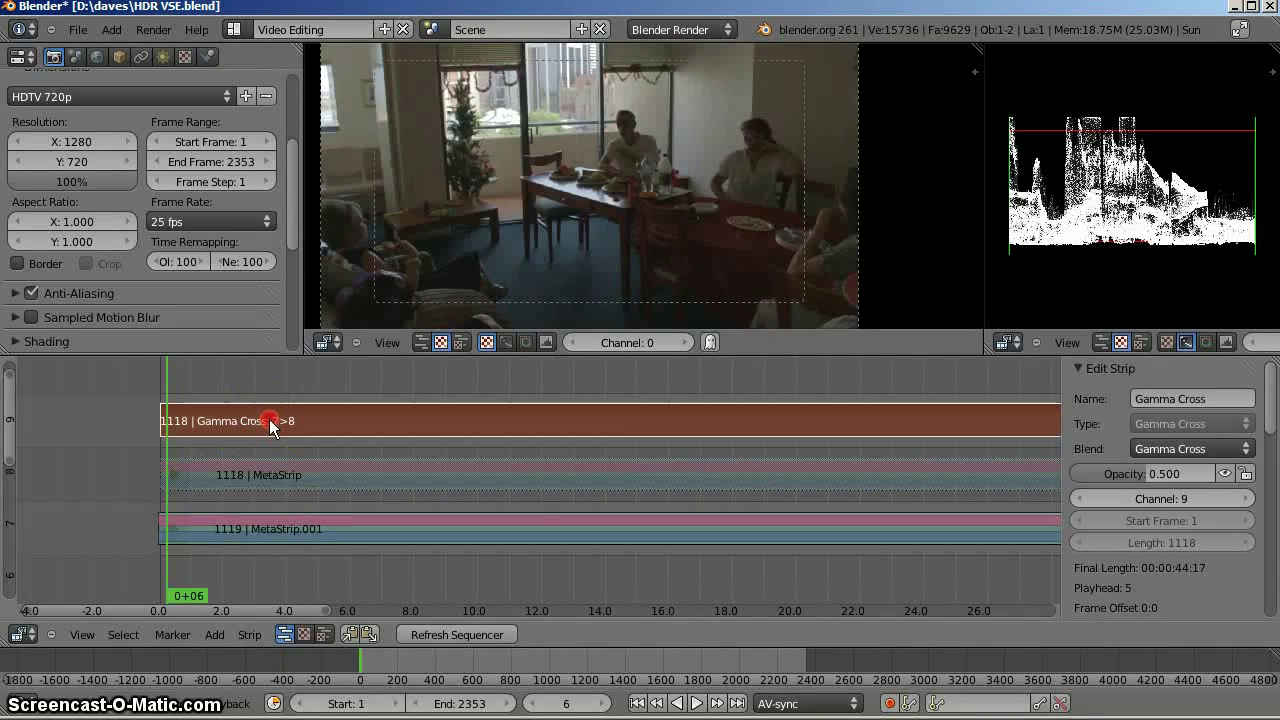
key("x")
left_click(269, 423)
Toggle MetaStrip 1118's mute to compare brightness, leaving it unmuted.
left_click(262, 481)
left_click(1226, 475)
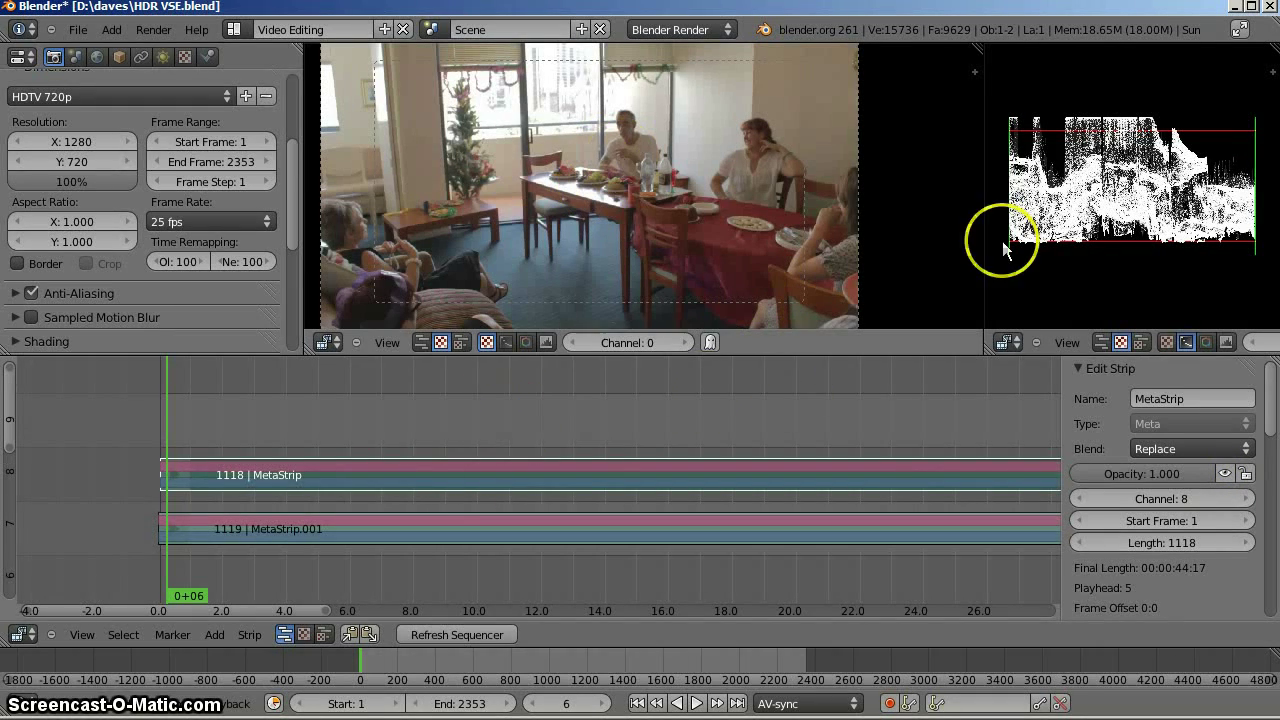
left_click(1226, 474)
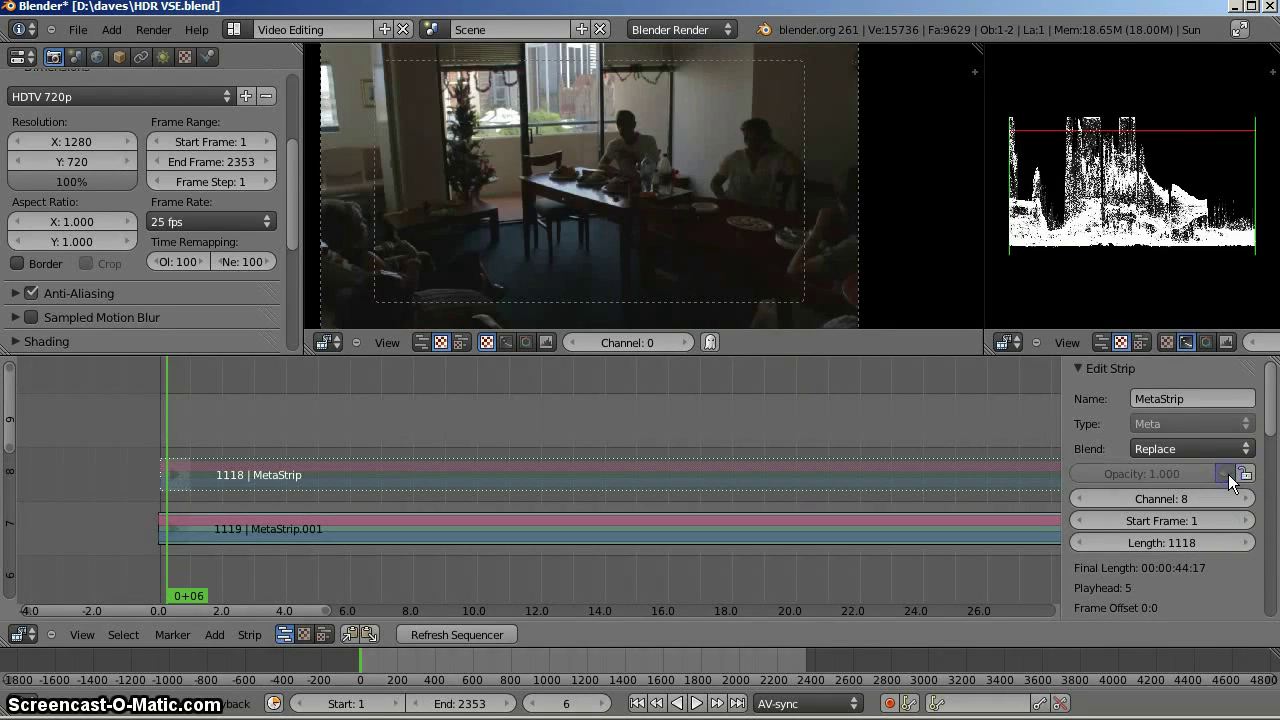
left_click(1227, 474)
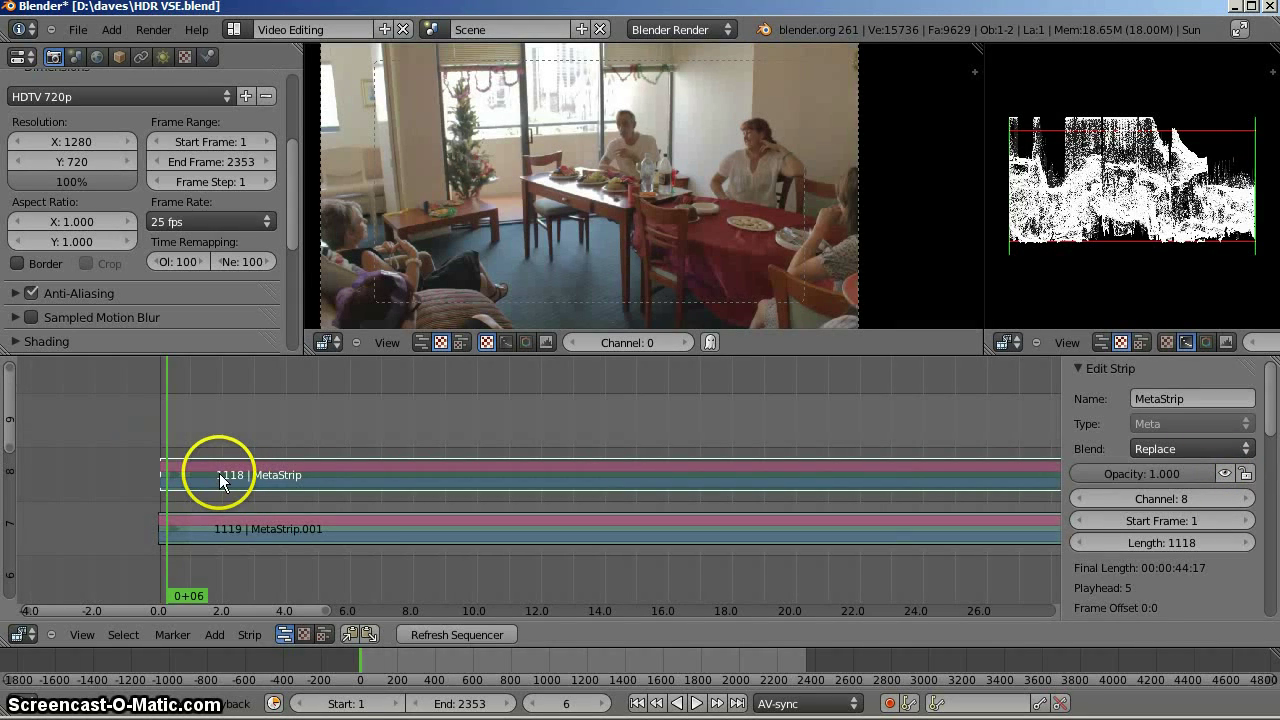
Add a Gamma Cross effect over MetaStrip.001 and MetaStrip 1118, previewing frame 134.
right_click(242, 524)
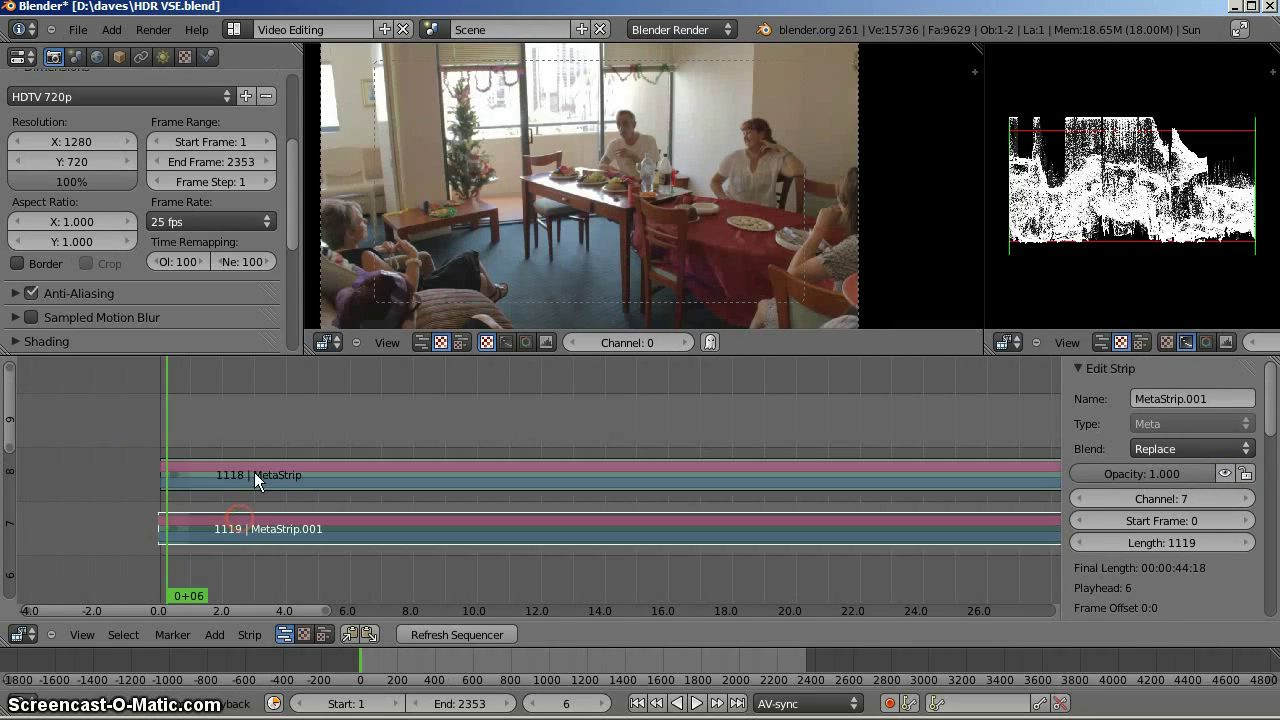
right_click(254, 474)
key("shift+a")
mouse_move(254, 476)
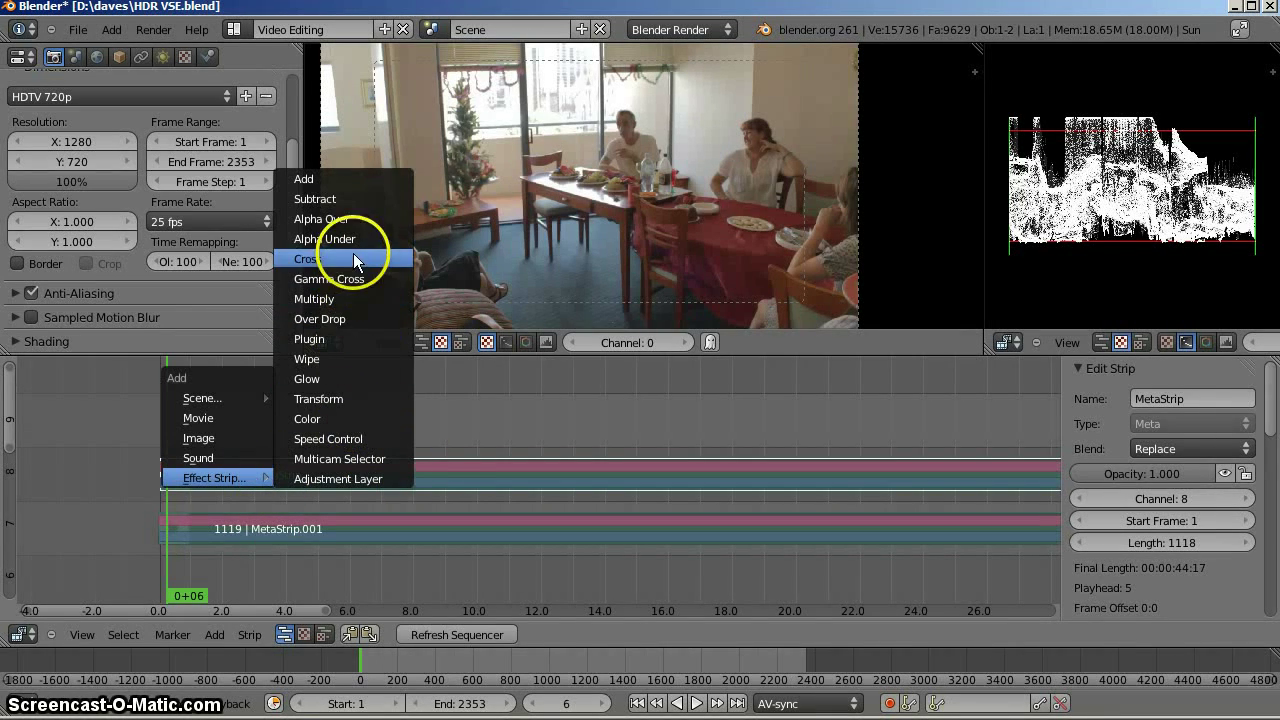
left_click(350, 279)
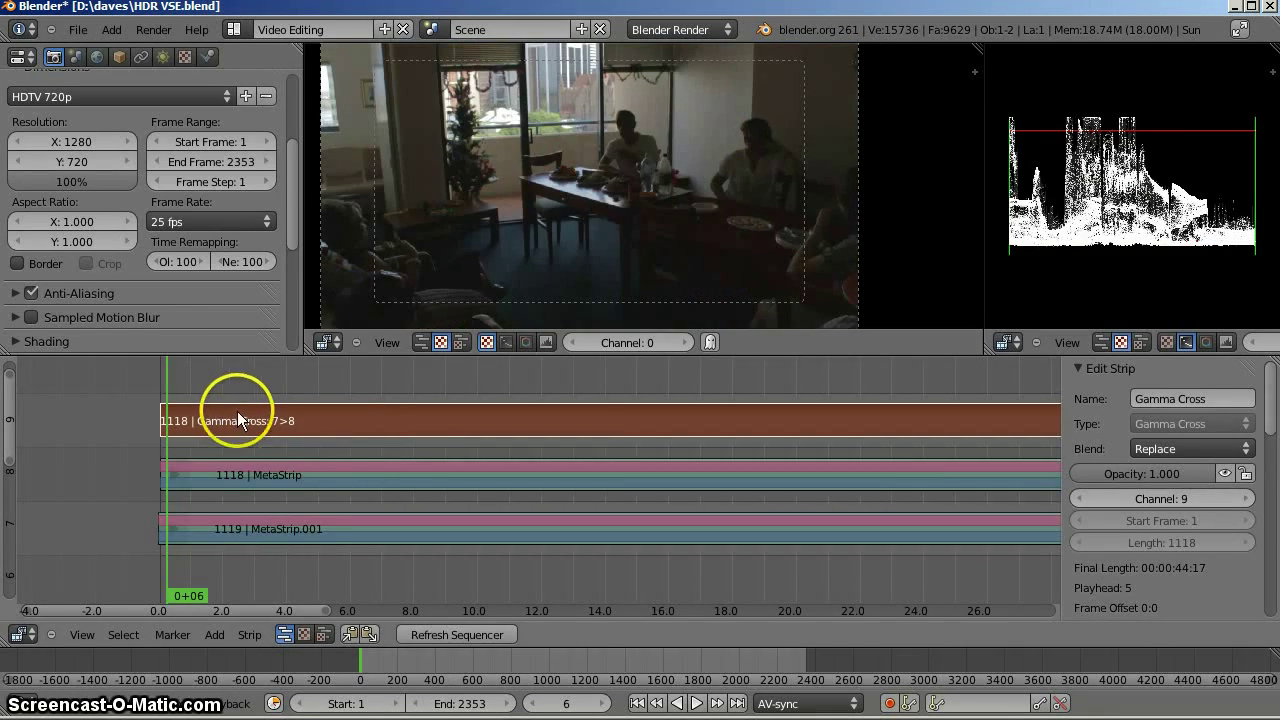
left_click_drag(226, 388, 332, 386)
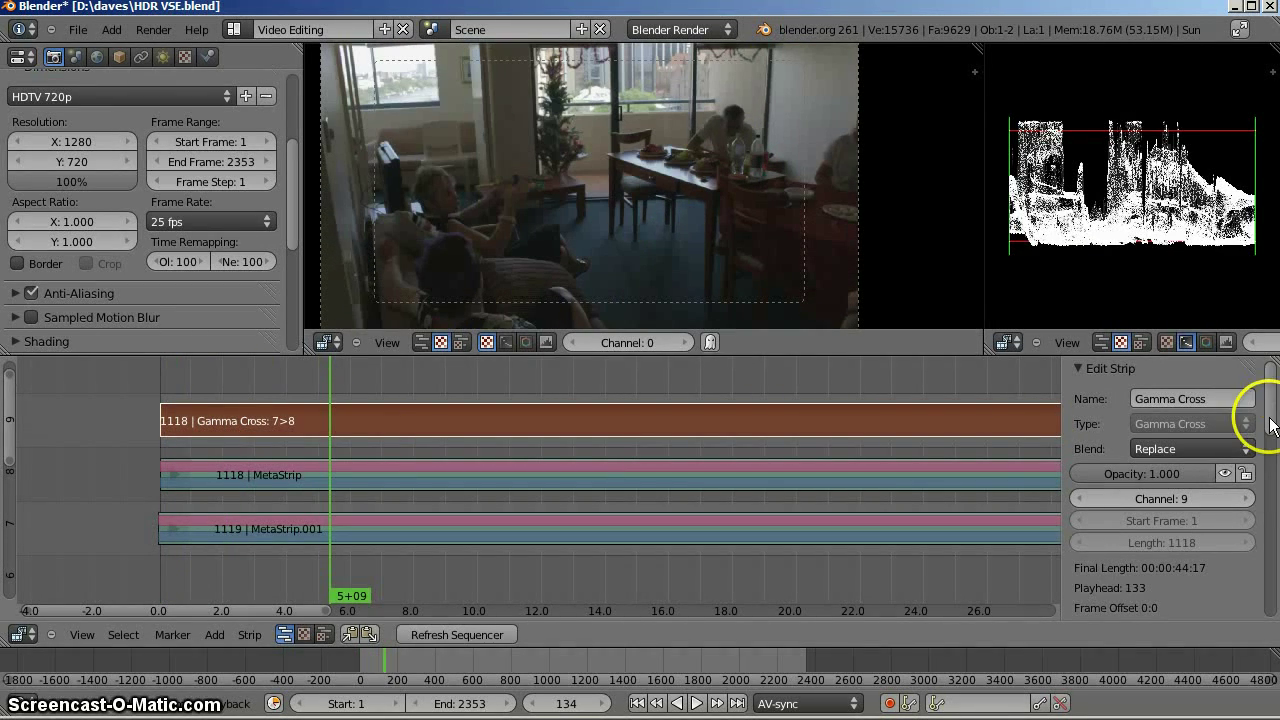
Keep opacity at 0.5, disable Default fade, and set the effect fader to 0.3.
left_click(1182, 472)
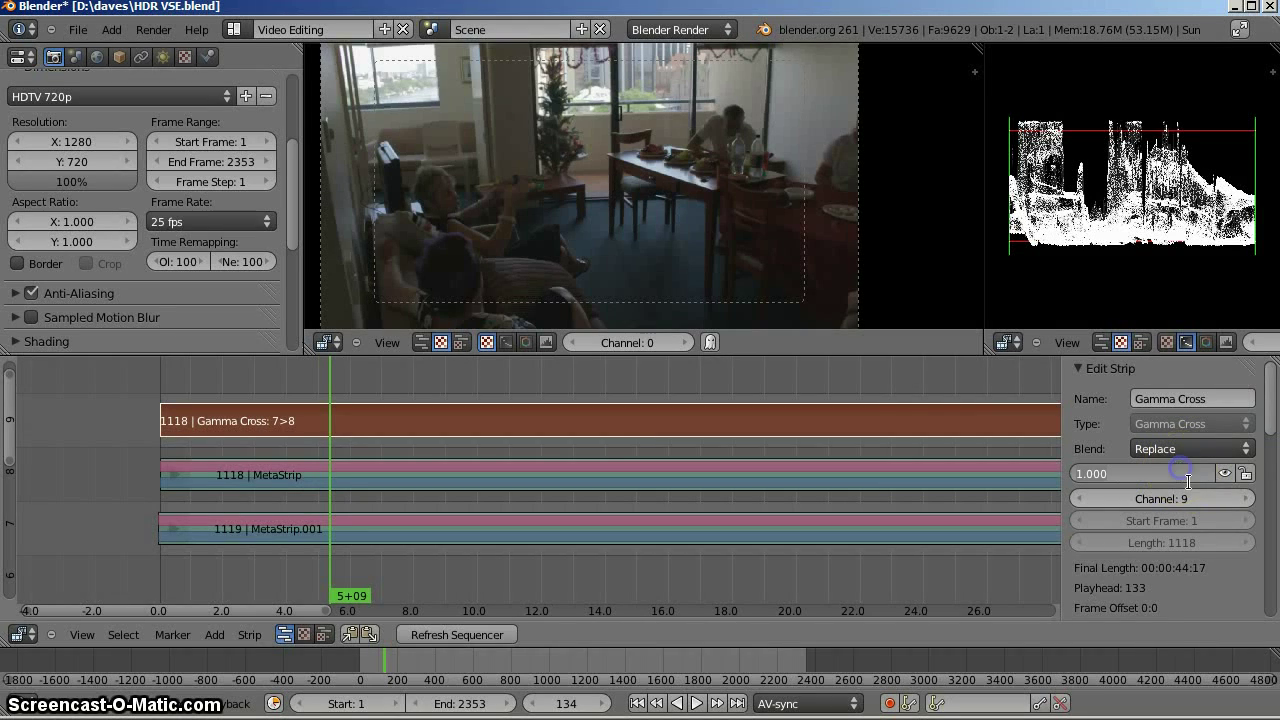
key("Return")
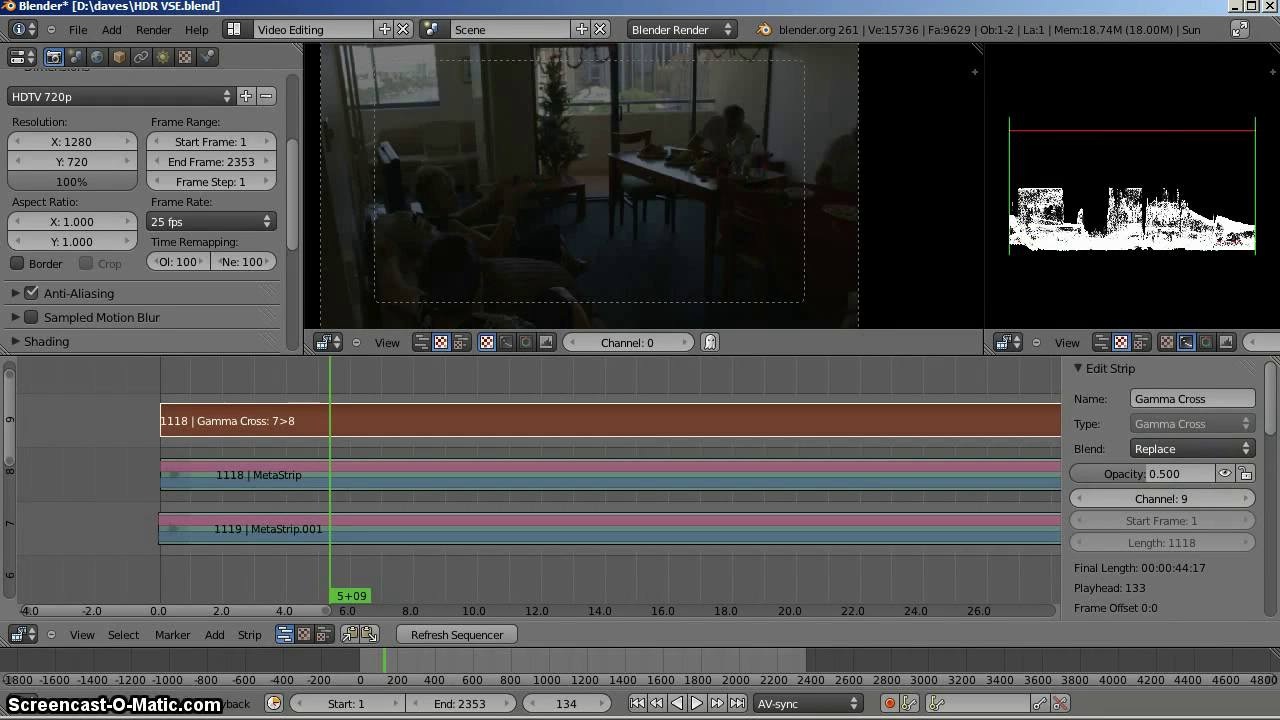
scroll(1186, 527, "down", 8)
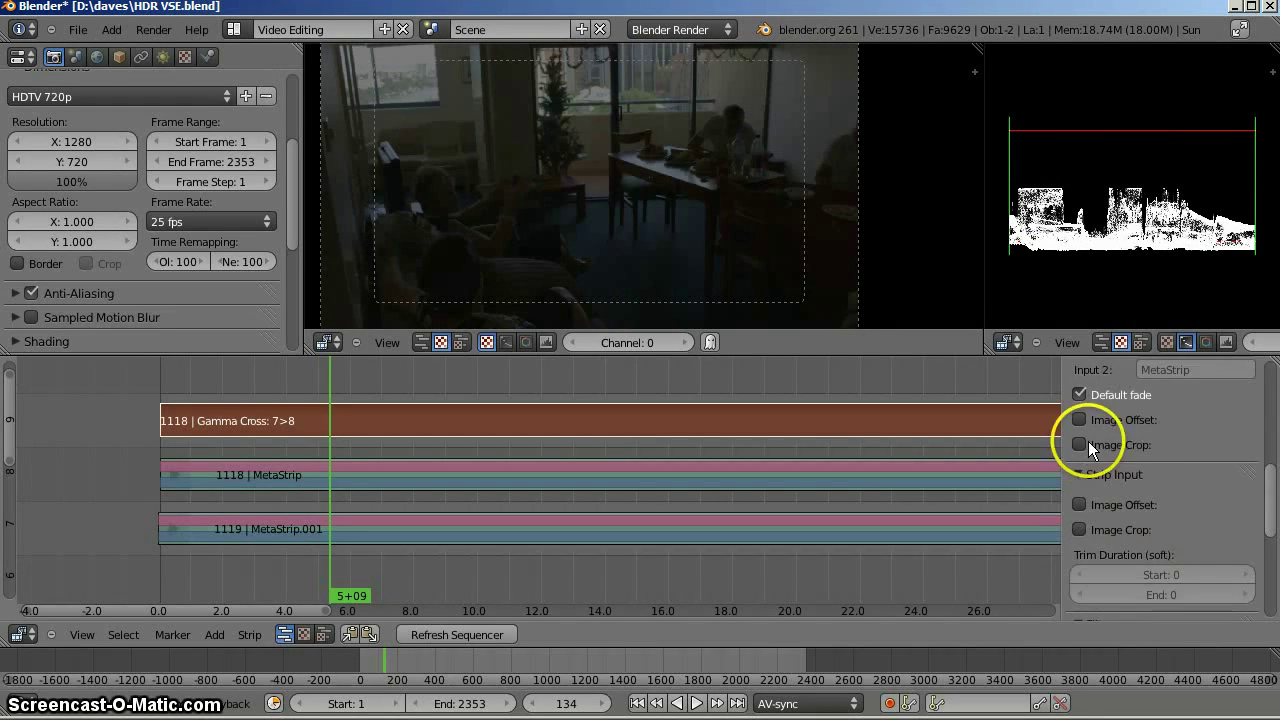
left_click(1106, 395)
left_click(1181, 422)
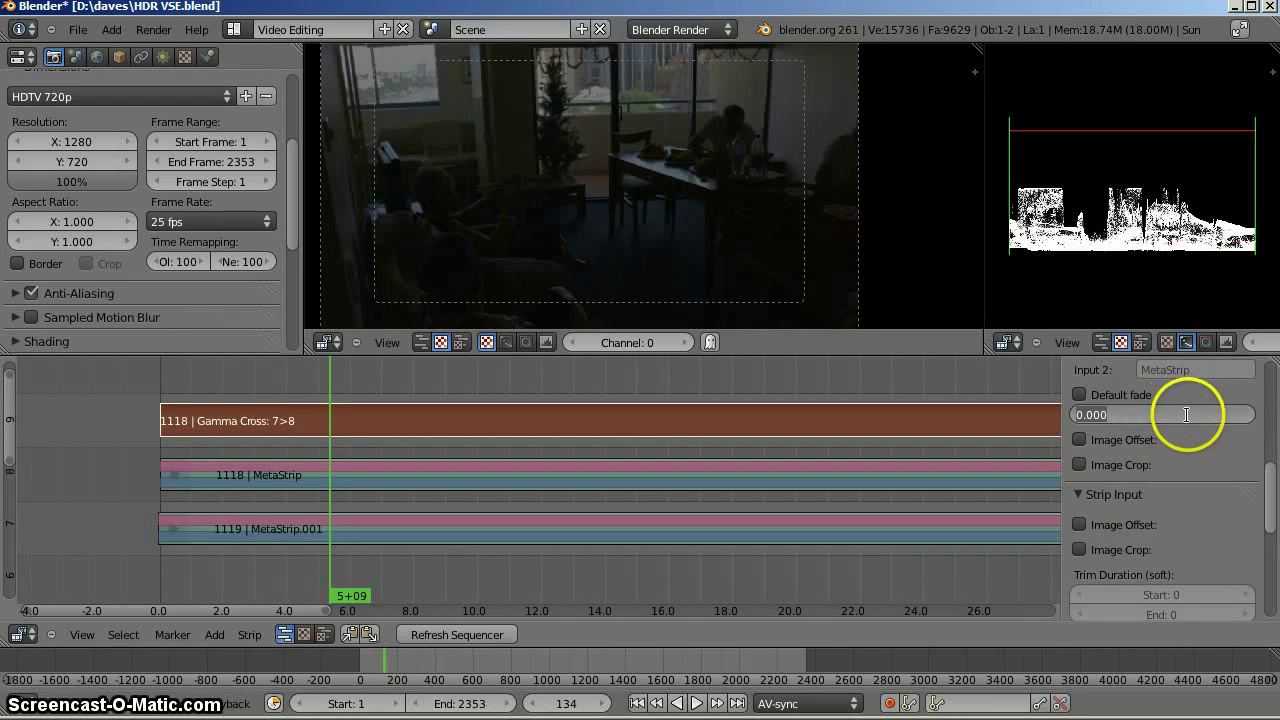
type(".3")
key("Return")
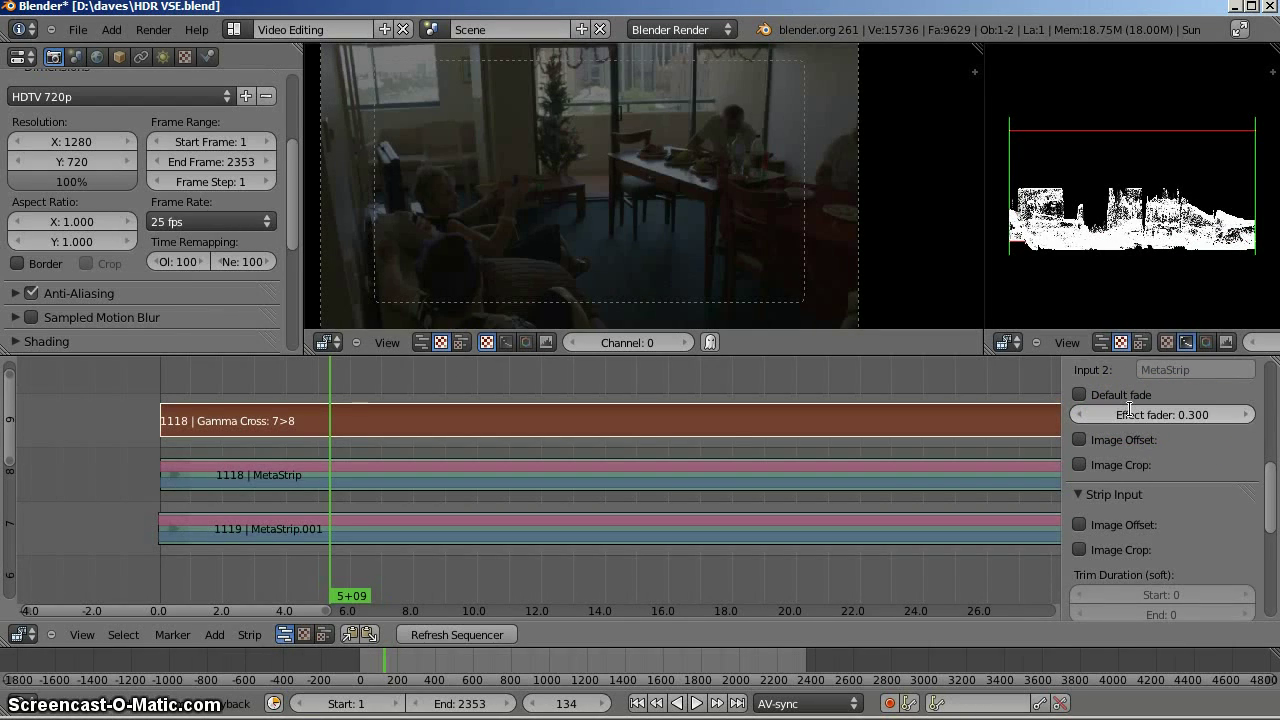
Raise the Gamma Cross strip's opacity to full 1.0.
scroll(594, 470, "up", 2)
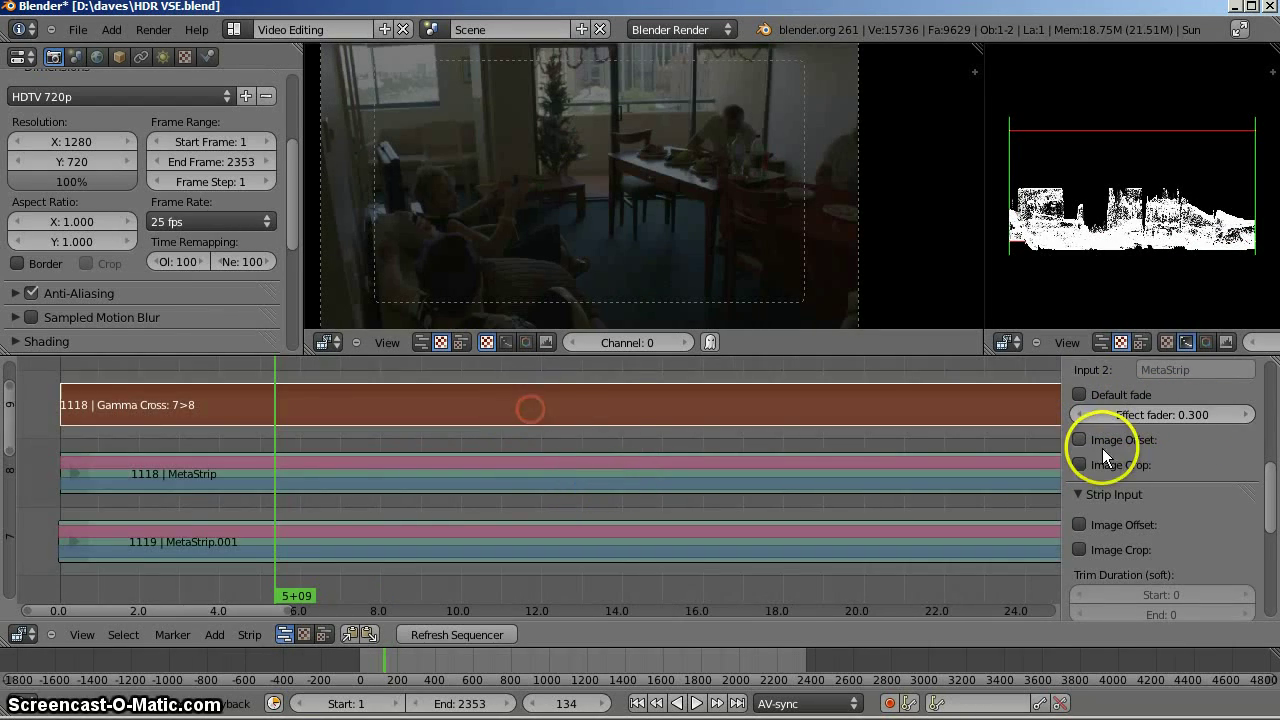
scroll(1102, 448, "up", 6)
left_click(1157, 434)
type("1")
key("Return")
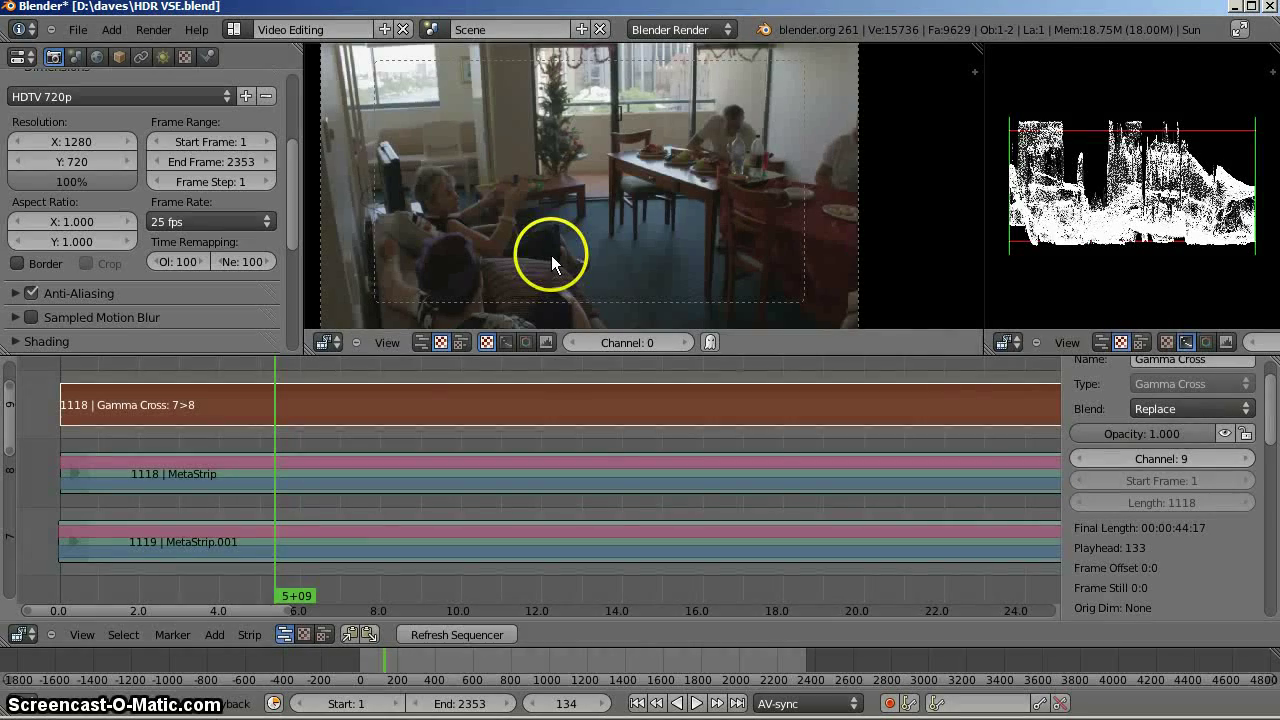
Toggle the Gamma Cross strip's mute repeatedly to compare, ending with it muted.
left_click(1226, 433)
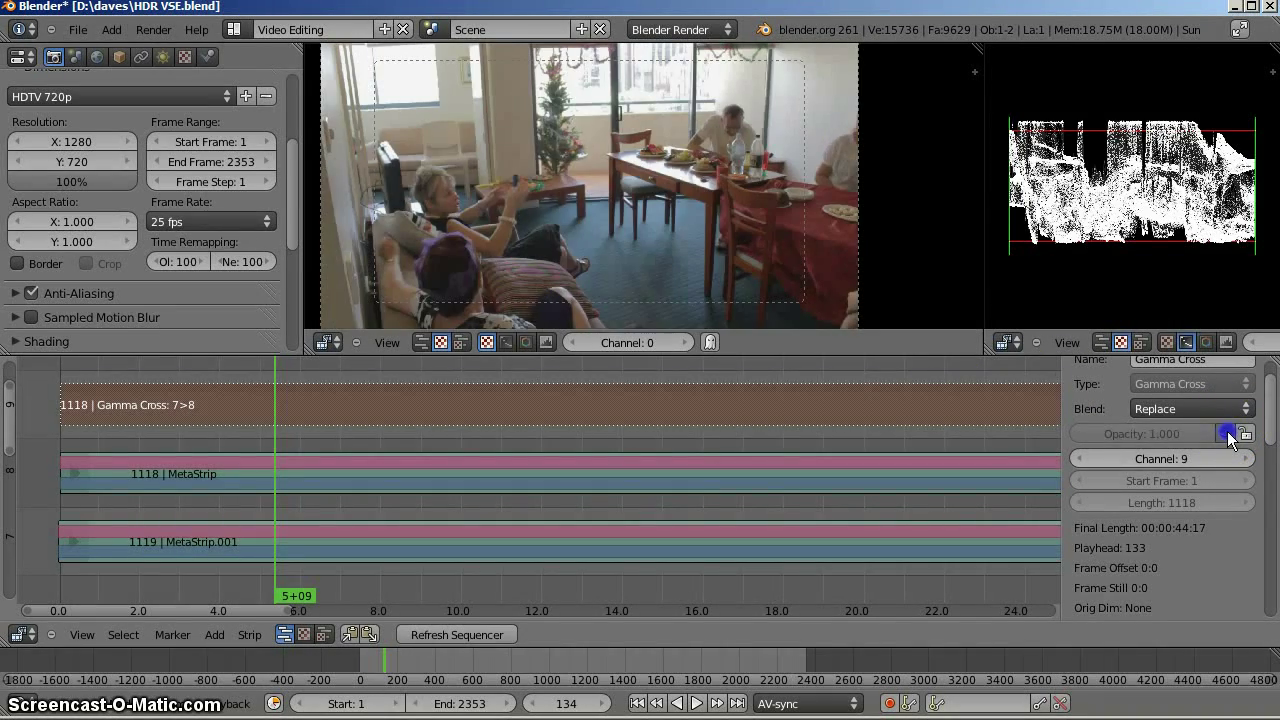
left_click(1227, 433)
left_click(1227, 433)
left_click(1227, 433)
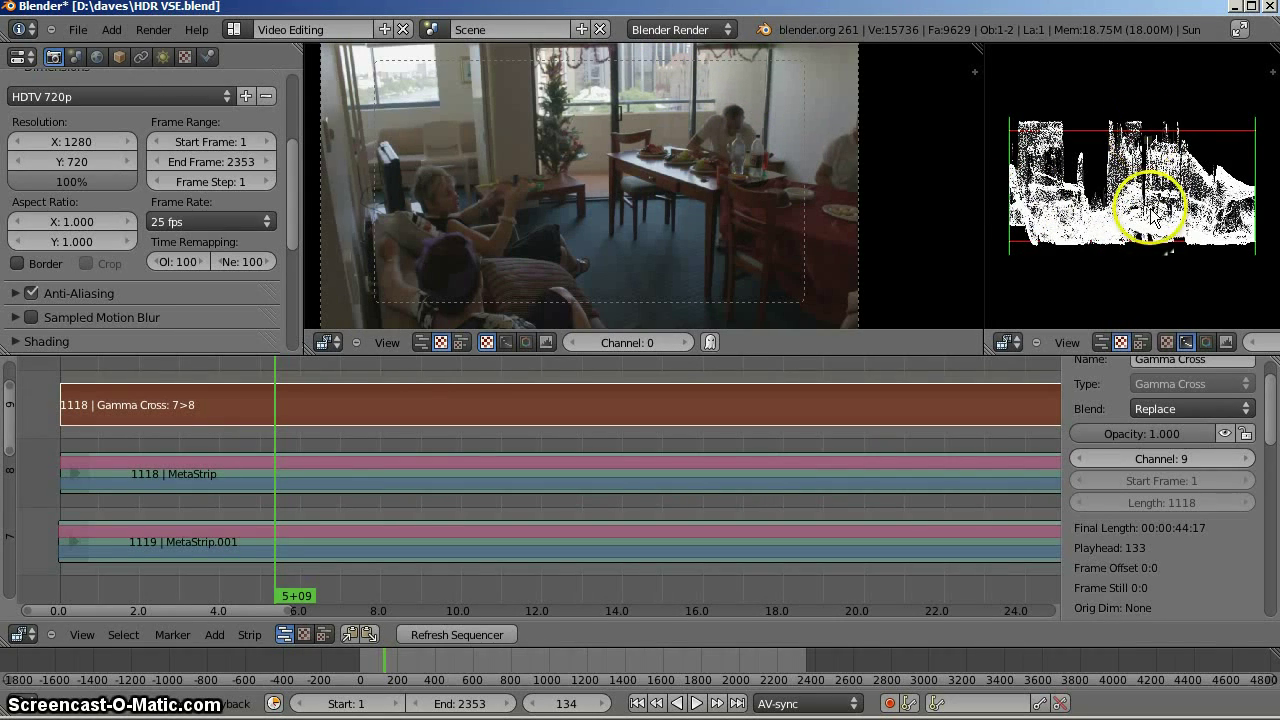
left_click(1224, 433)
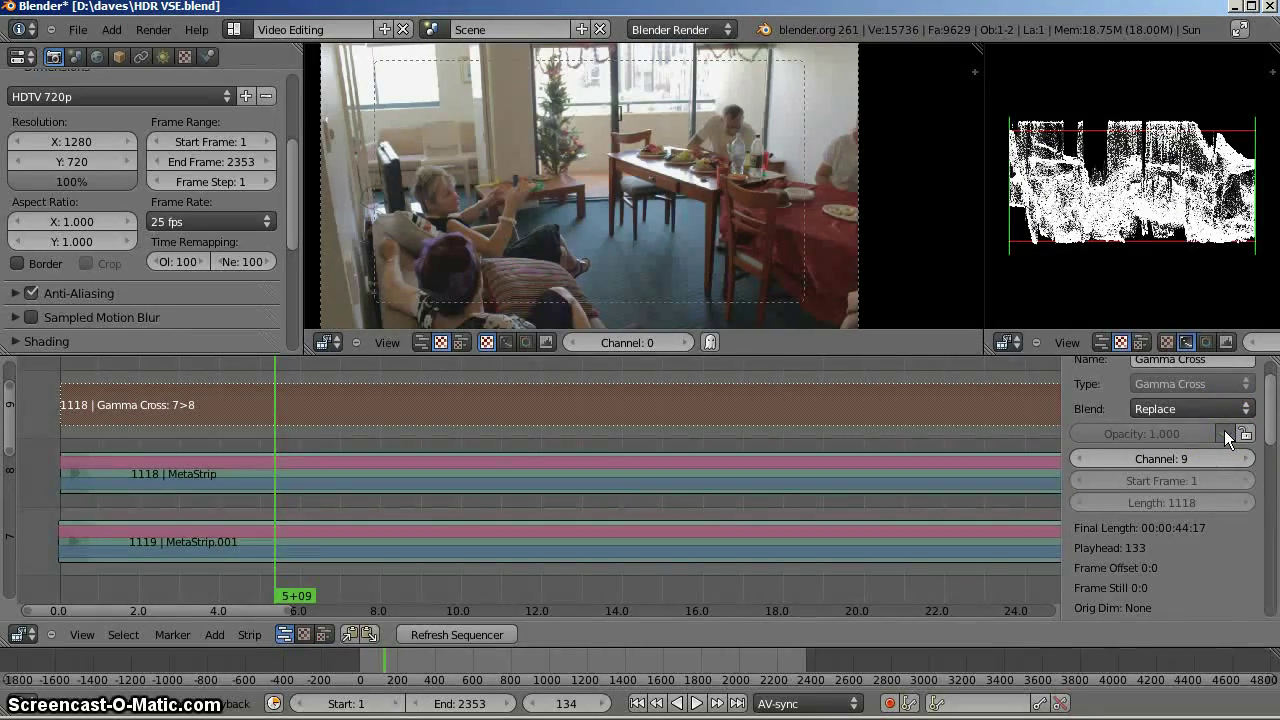
Mute and unmute the channel-8 MetaStrip, unmute Gamma Cross, and pan to empty channel 10.
right_click(1014, 457)
left_click(1228, 433)
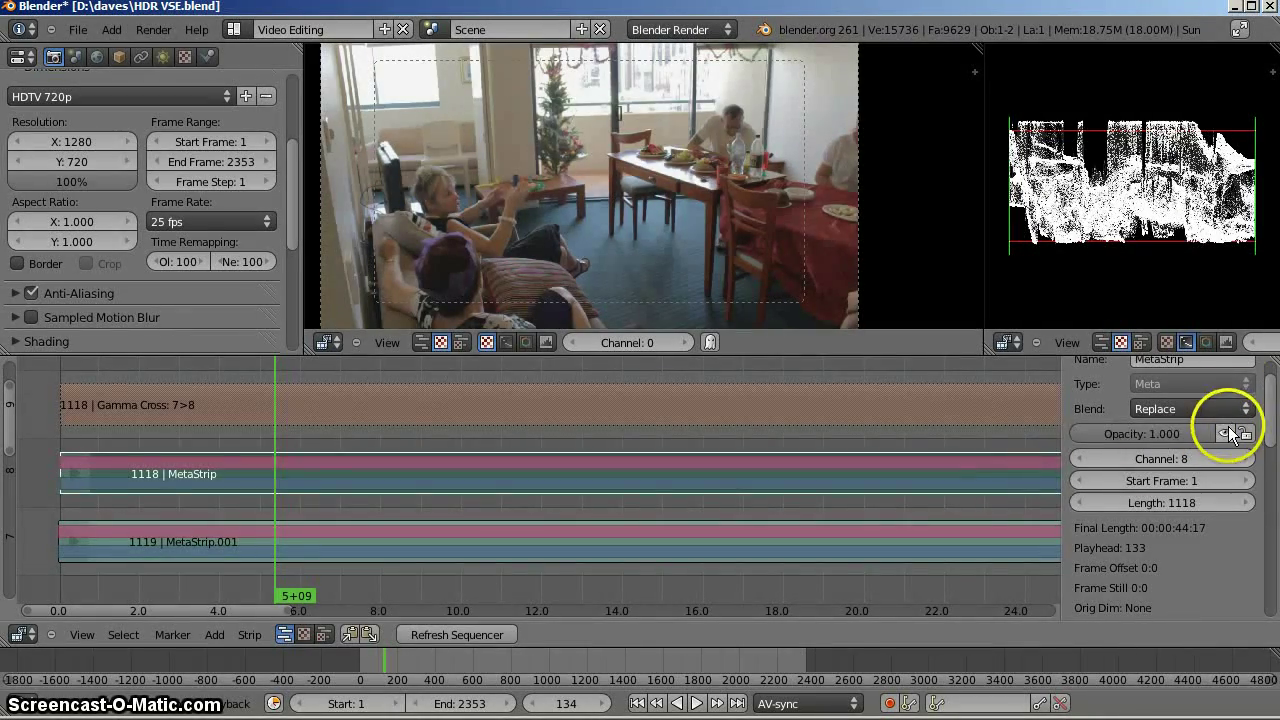
right_click(946, 478)
left_click(1226, 430)
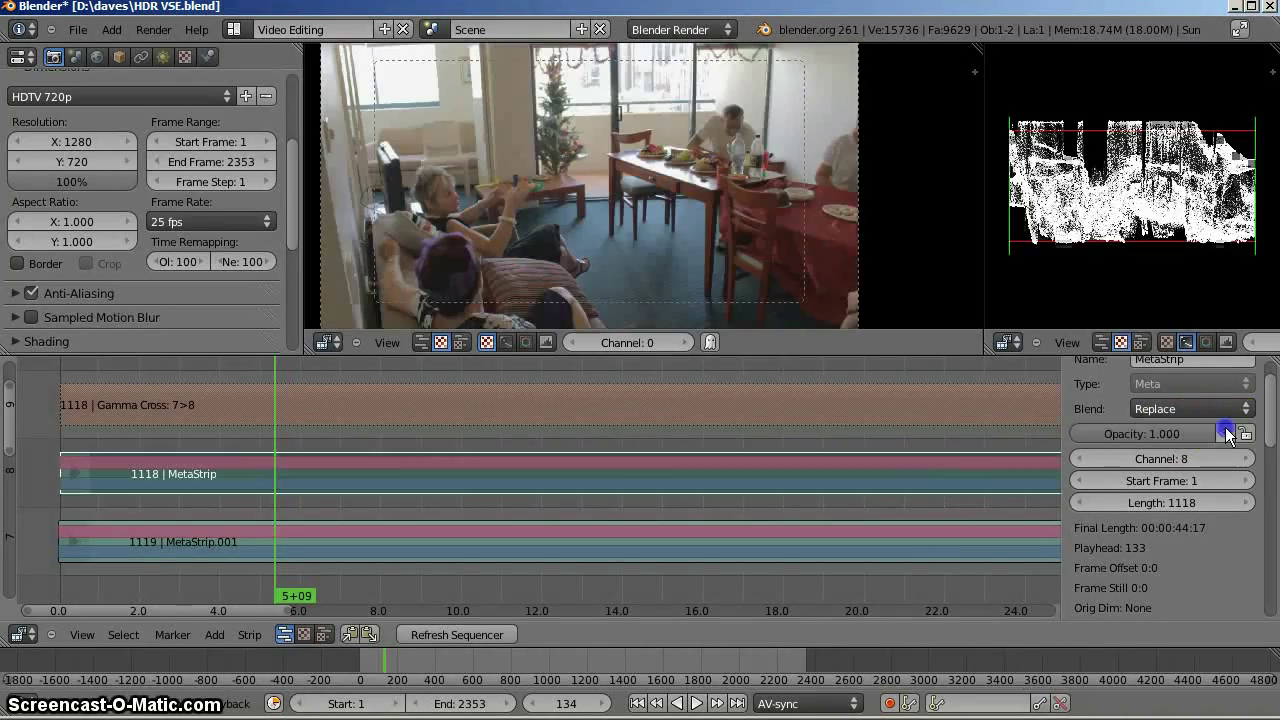
right_click(980, 409)
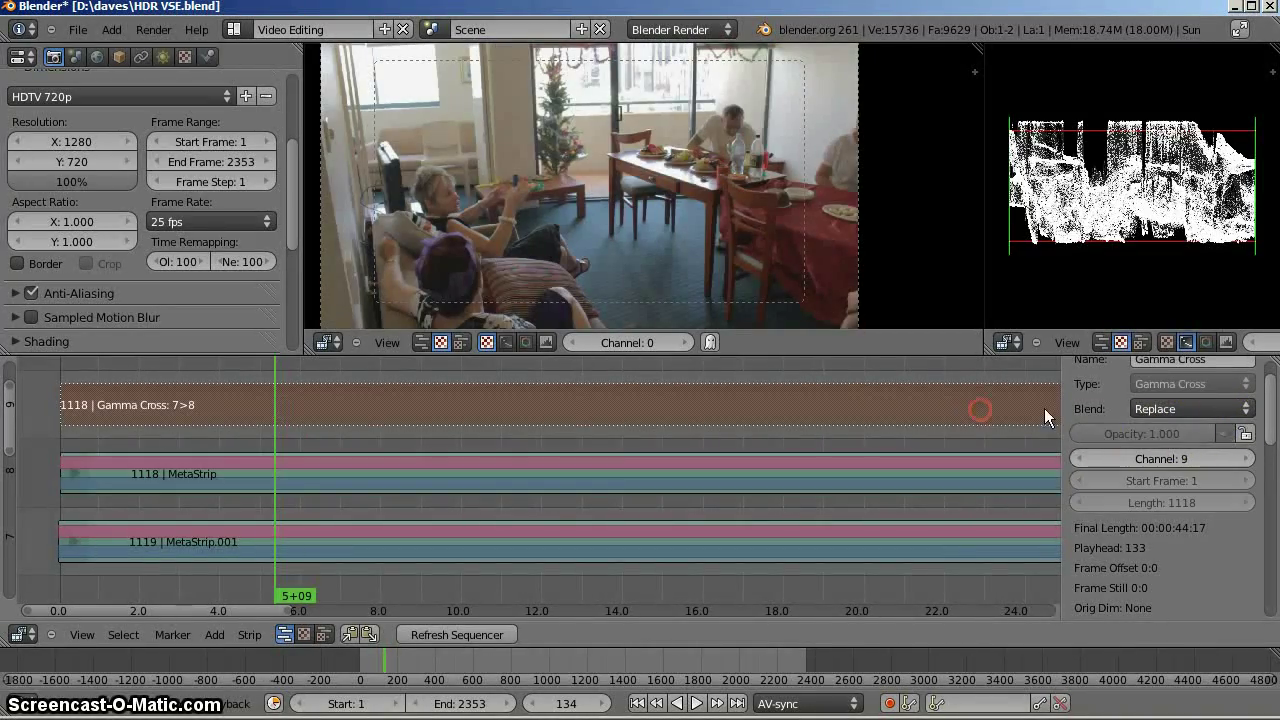
left_click(1228, 430)
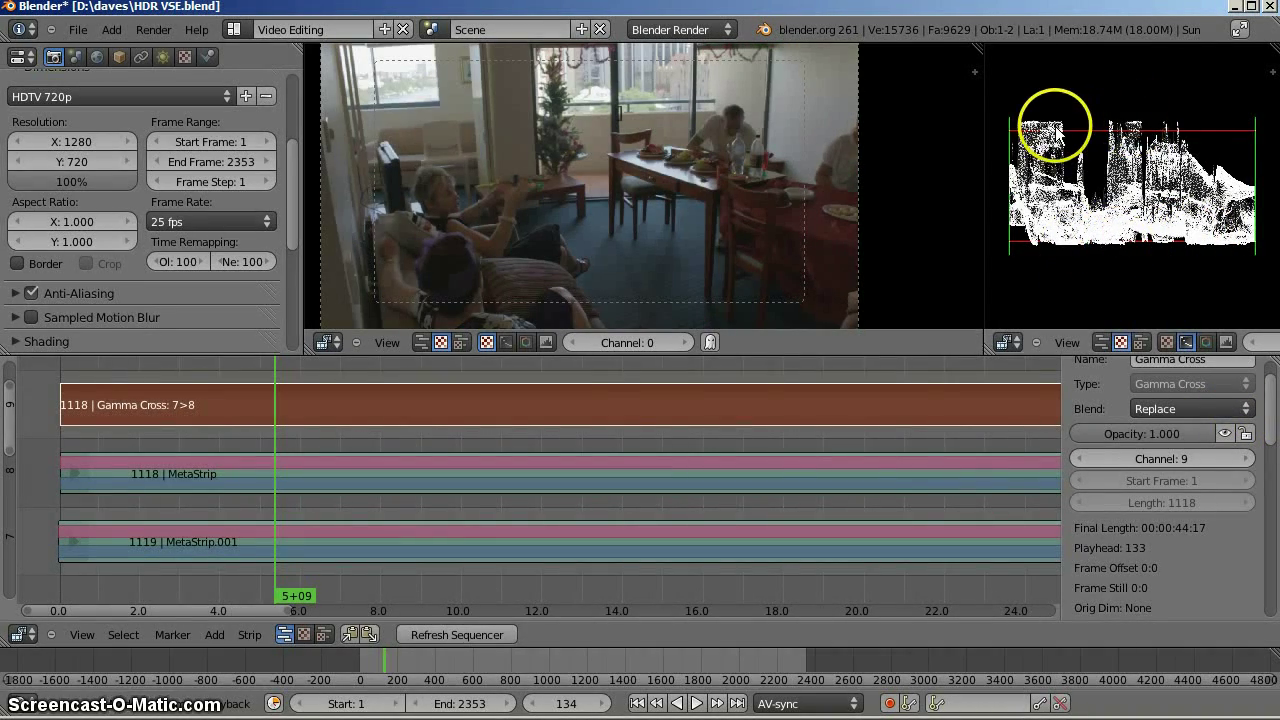
middle_click_drag(430, 540, 193, 452)
Add an Adjustment Layer strip on channel 10 starting at frame 63.
key("shift+a")
mouse_move(246, 436)
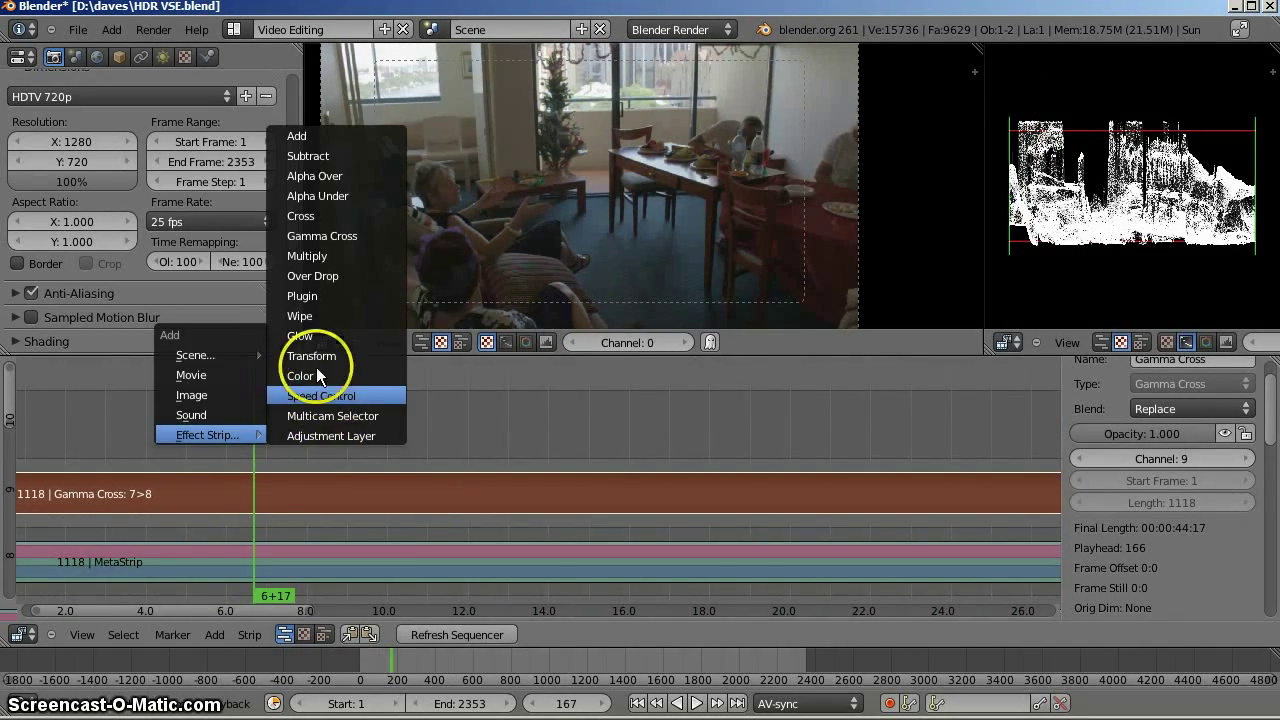
left_click(318, 432)
right_click_drag(322, 424, 85, 420)
left_click(233, 419)
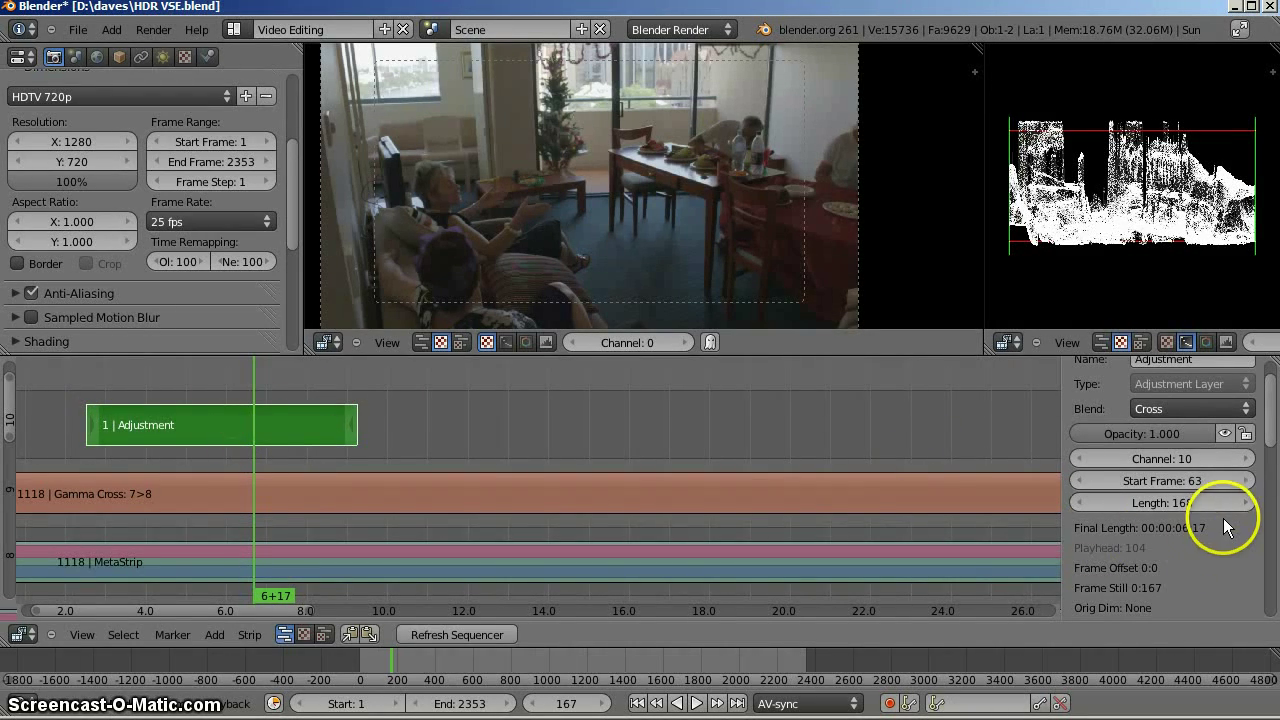
Enable Color Balance, widen the properties panel, and tint the lift and gain wheels.
scroll(1225, 525, "down", 6)
scroll(1228, 480, "up", 8)
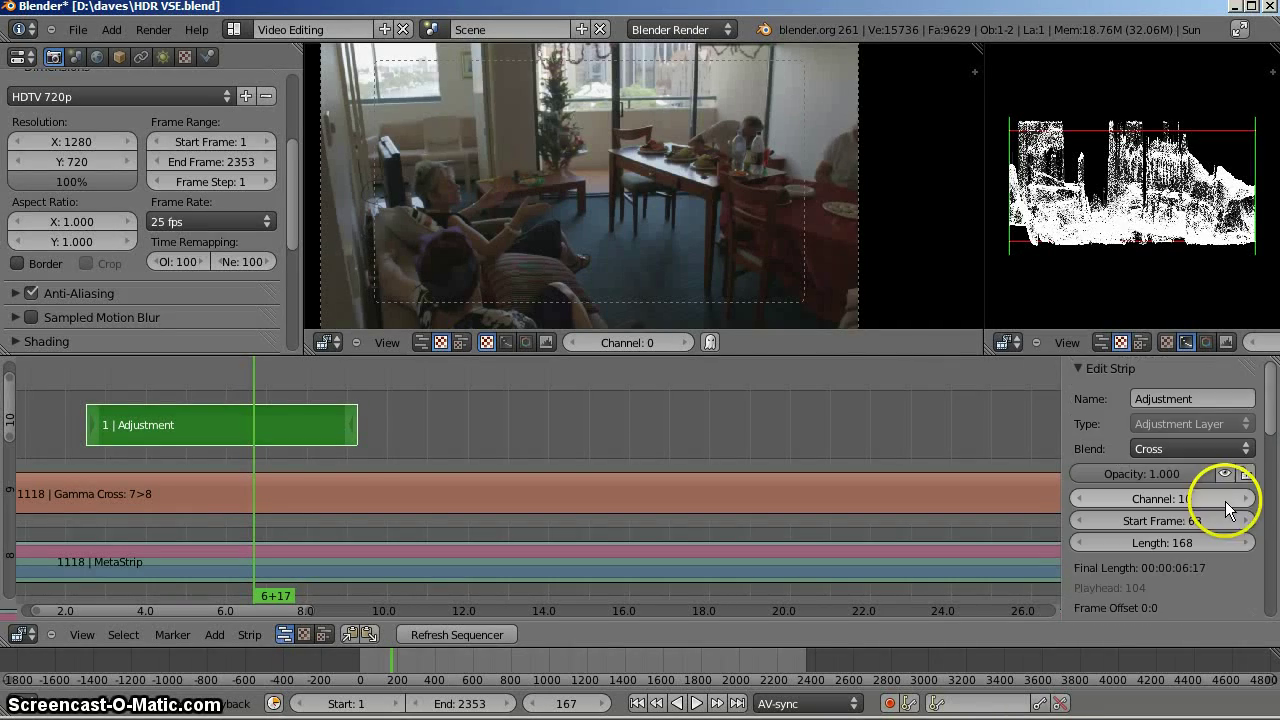
scroll(1213, 540, "down", 9)
scroll(1210, 578, "down", 3)
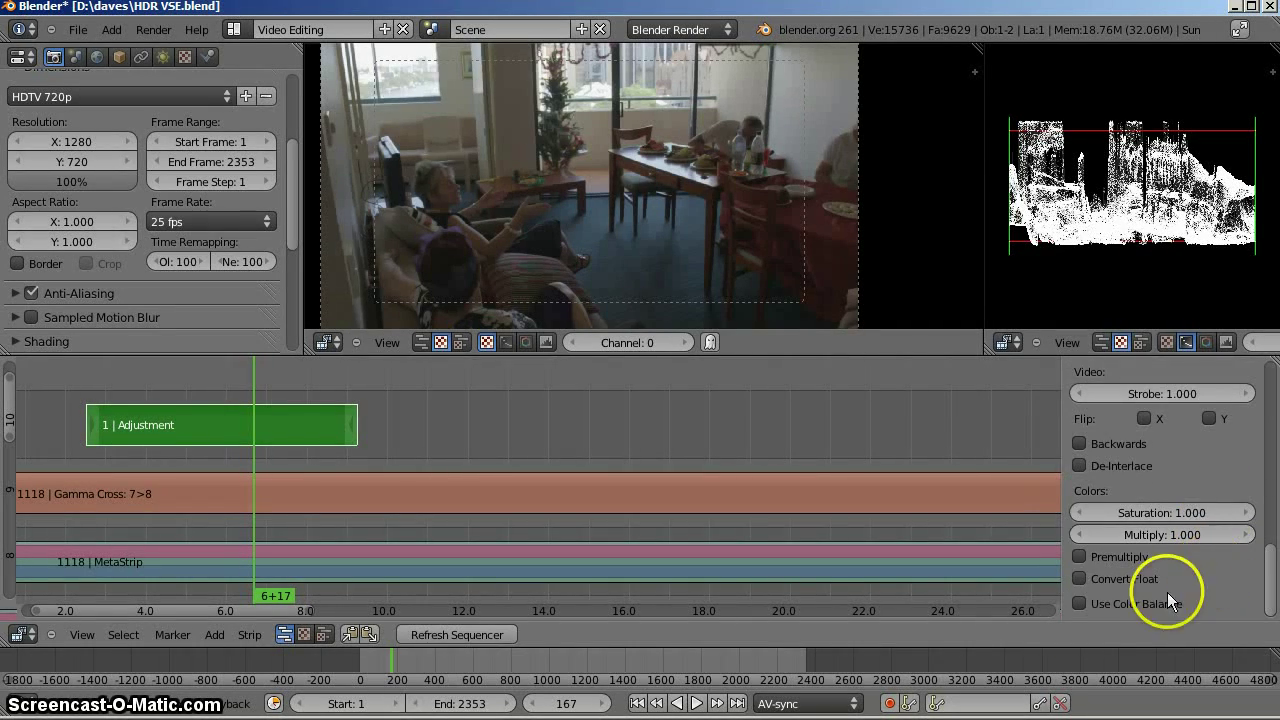
left_click(1079, 604)
scroll(1120, 600, "down", 3)
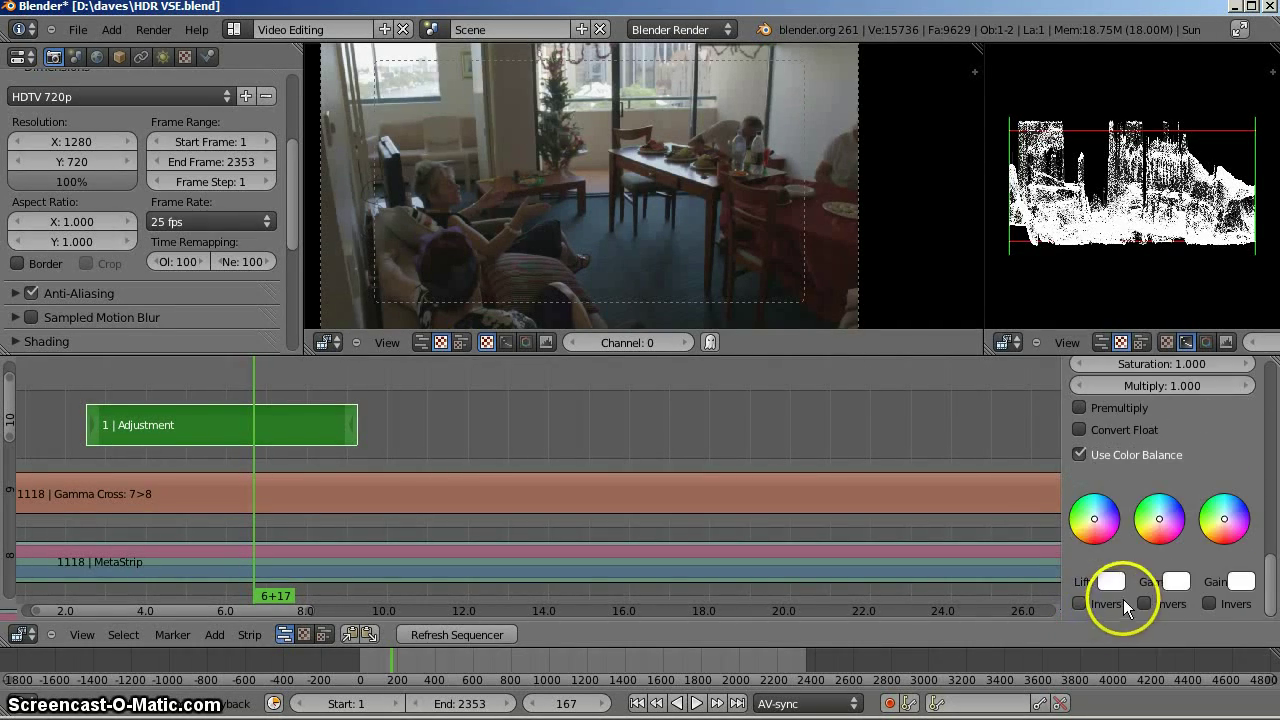
left_click(1097, 524)
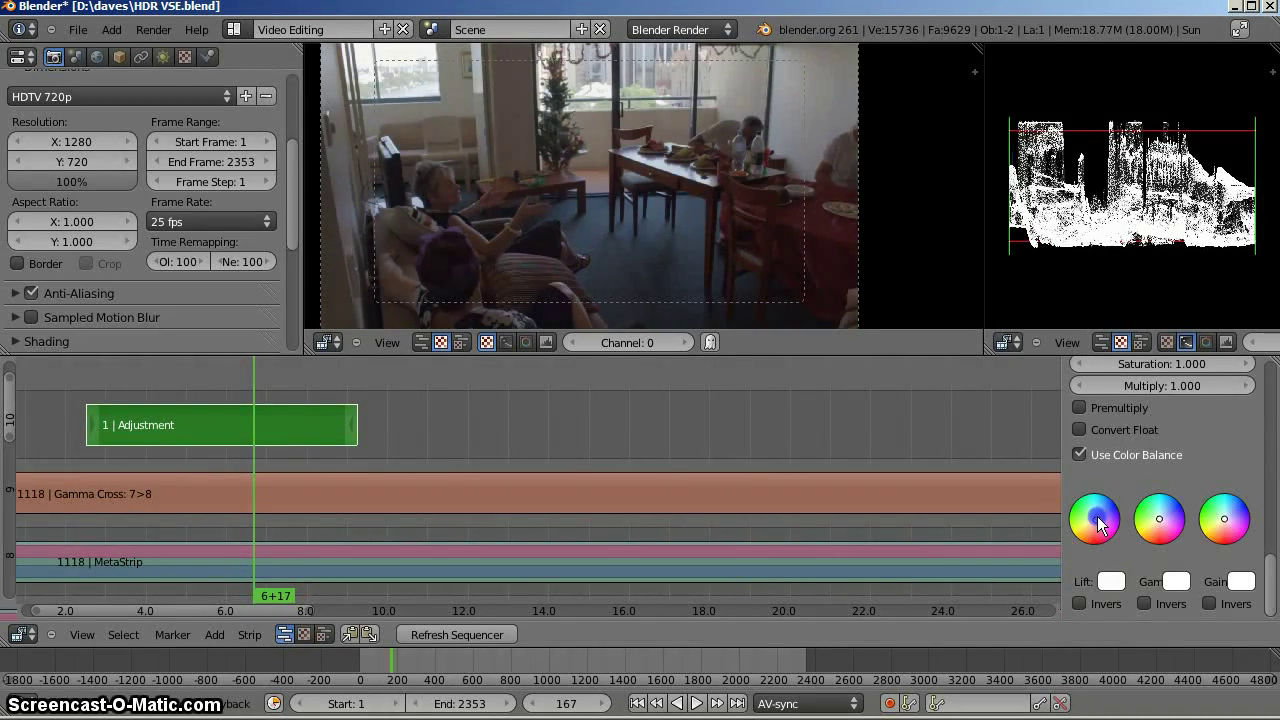
left_click_drag(1063, 530, 869, 538)
left_click_drag(935, 513, 937, 507)
left_click_drag(1226, 497, 1185, 515)
Brighten the colour balance gamma value to 1.441.
left_click(1088, 580)
left_click_drag(1108, 395, 1108, 382)
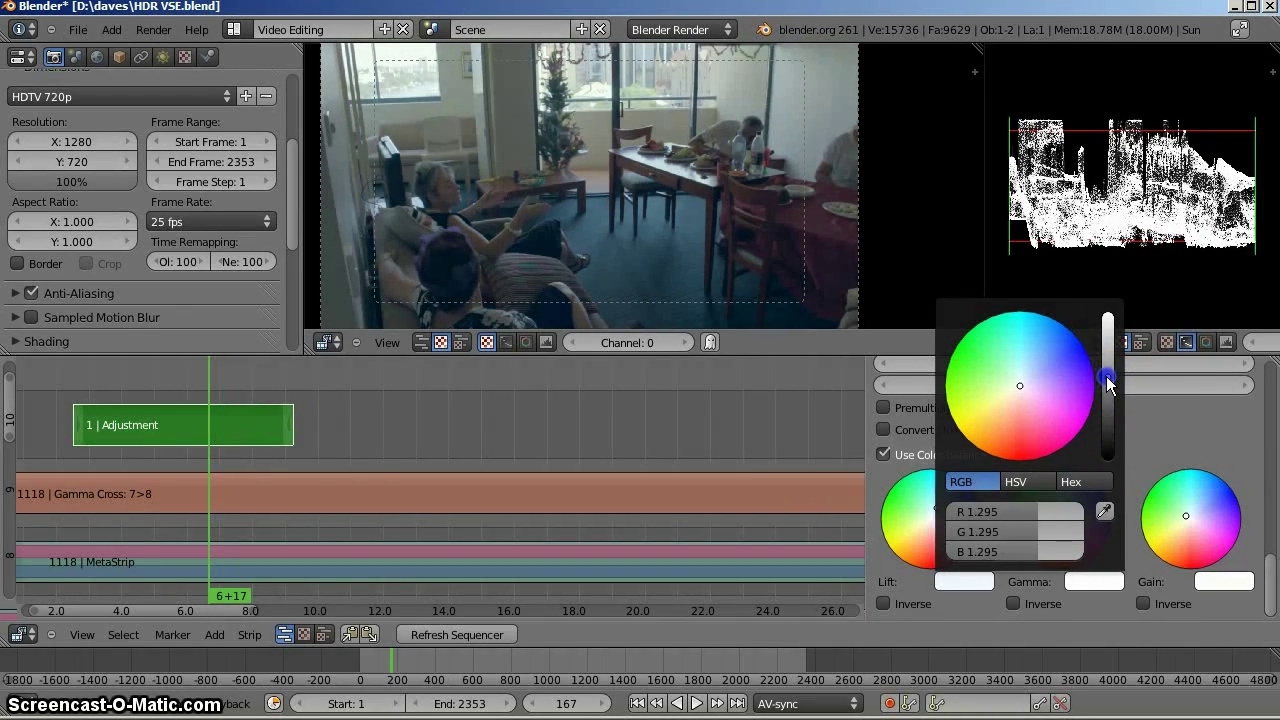
left_click_drag(1108, 383, 1120, 138)
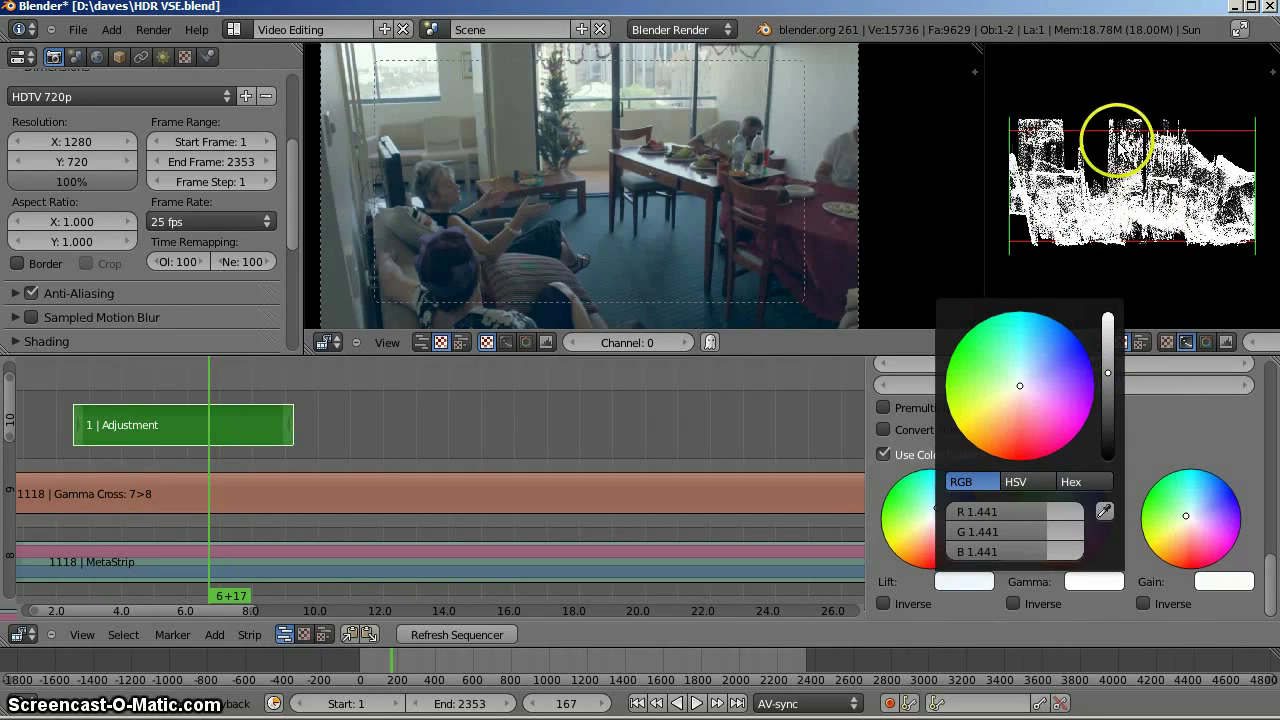
Return the lift colour to near neutral using HSV entry.
left_click(965, 582)
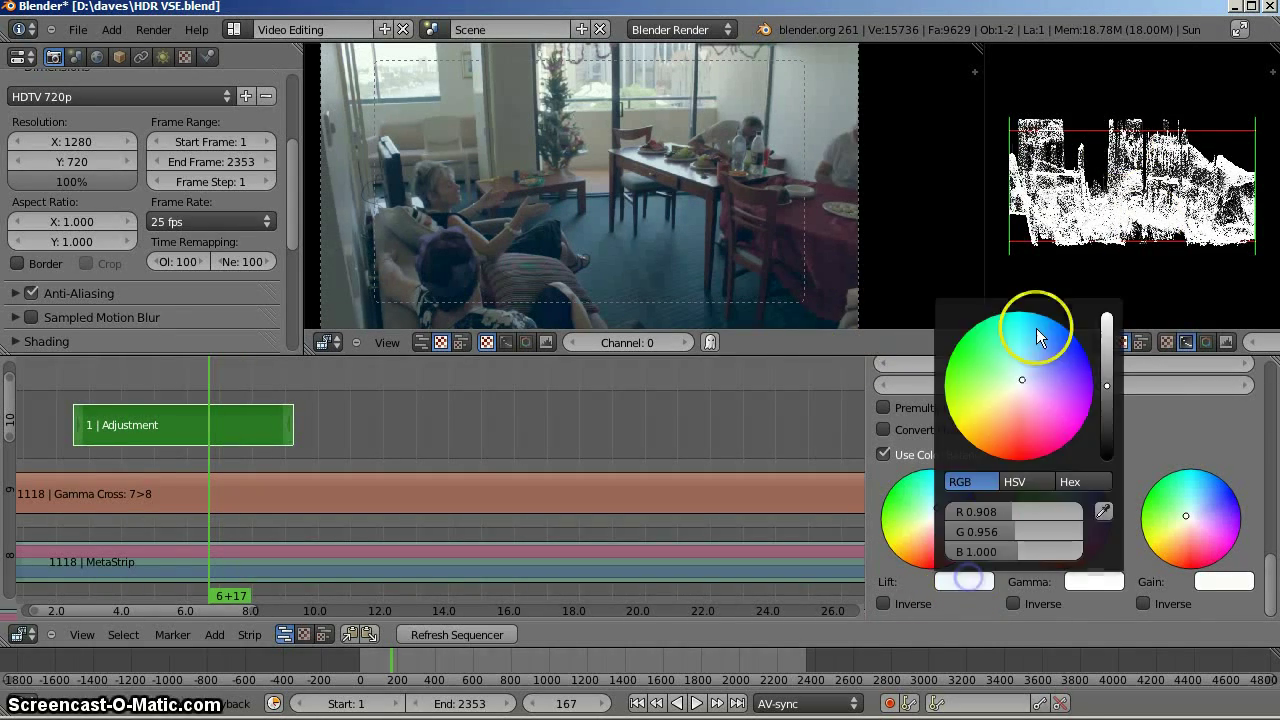
scroll(1109, 390, "up", 3)
scroll(1109, 390, "down", 2)
left_click(1019, 381)
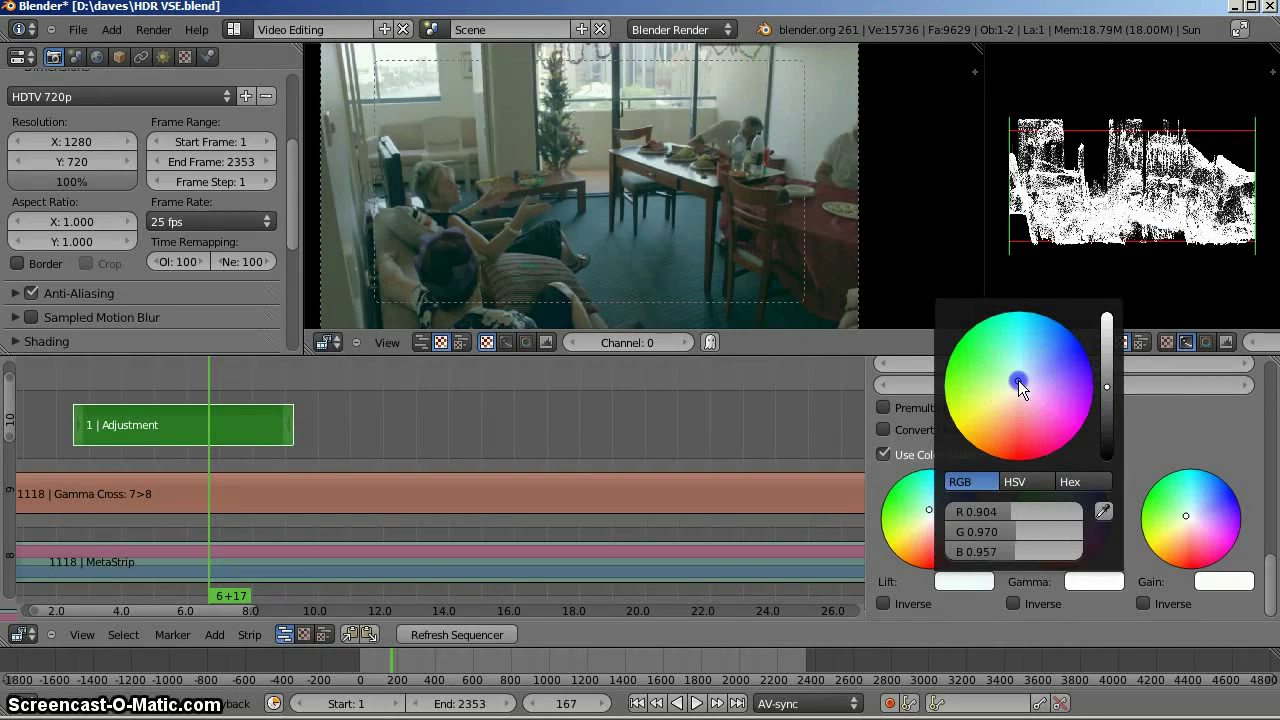
left_click(1012, 481)
left_click(1009, 531)
key("Return")
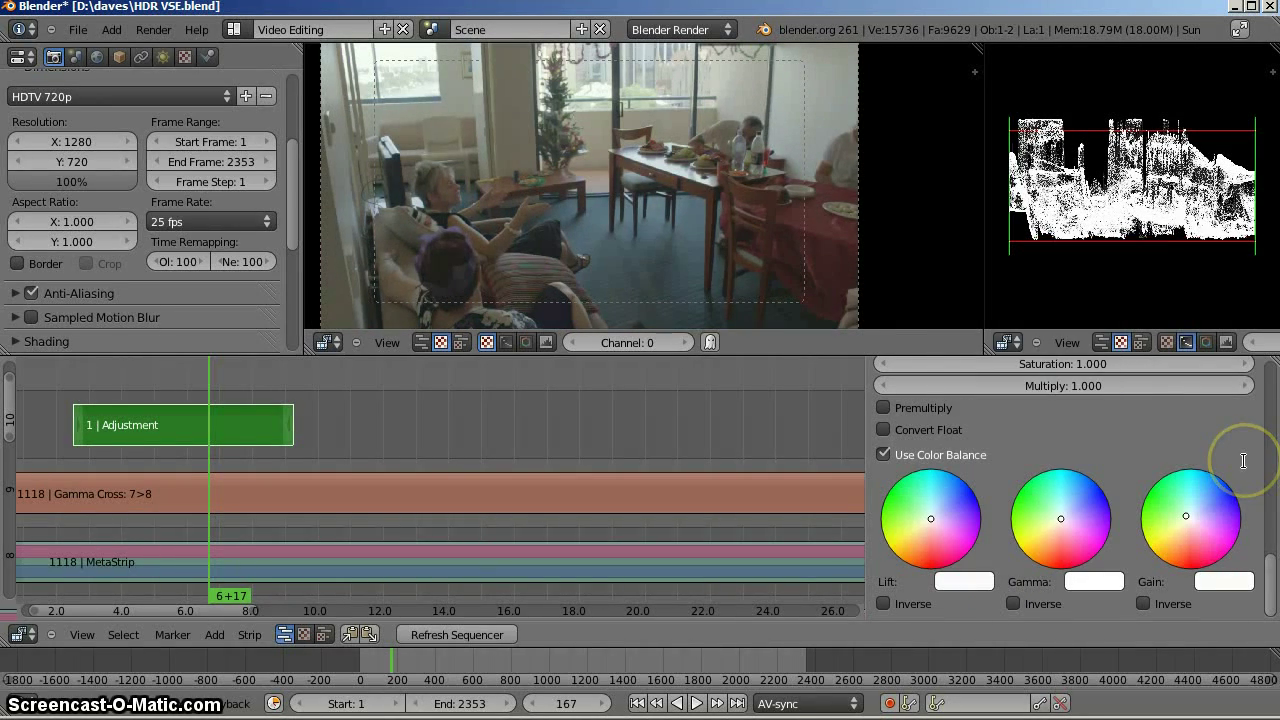
Set the lift value to 0.968 and raise the gamma brightness value.
left_click(969, 579)
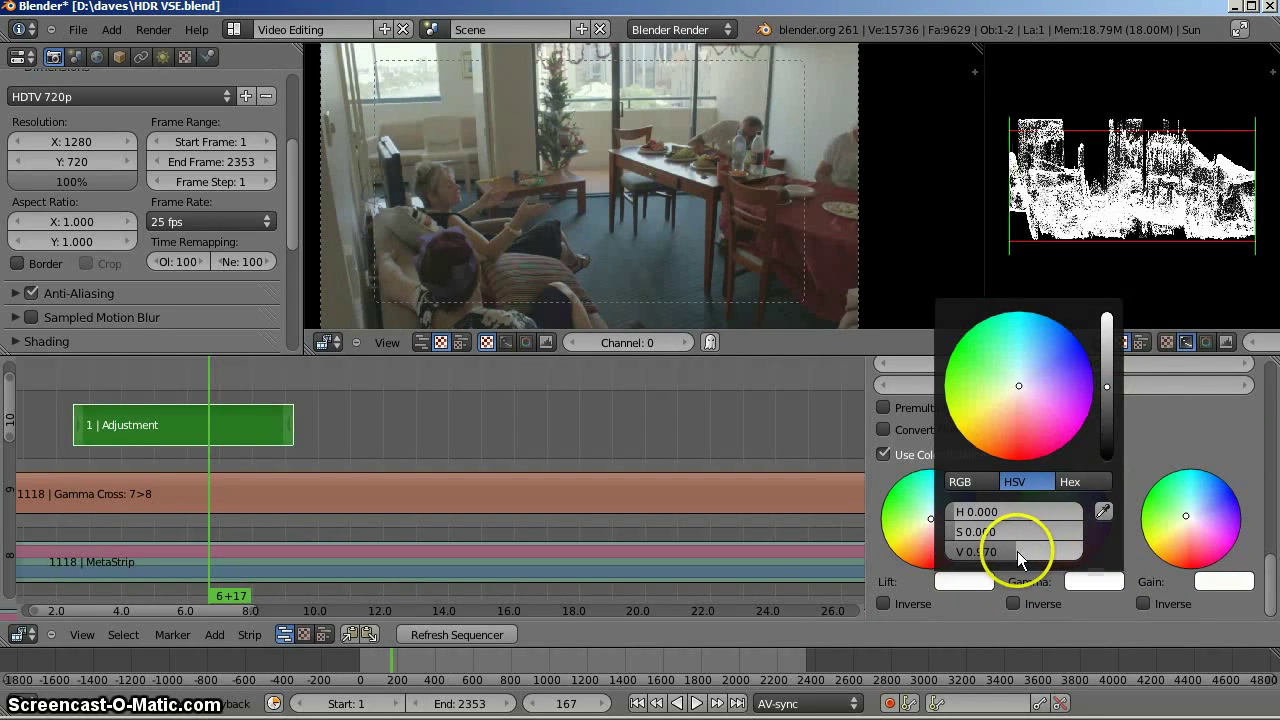
left_click_drag(1017, 551, 990, 550)
left_click(1110, 580)
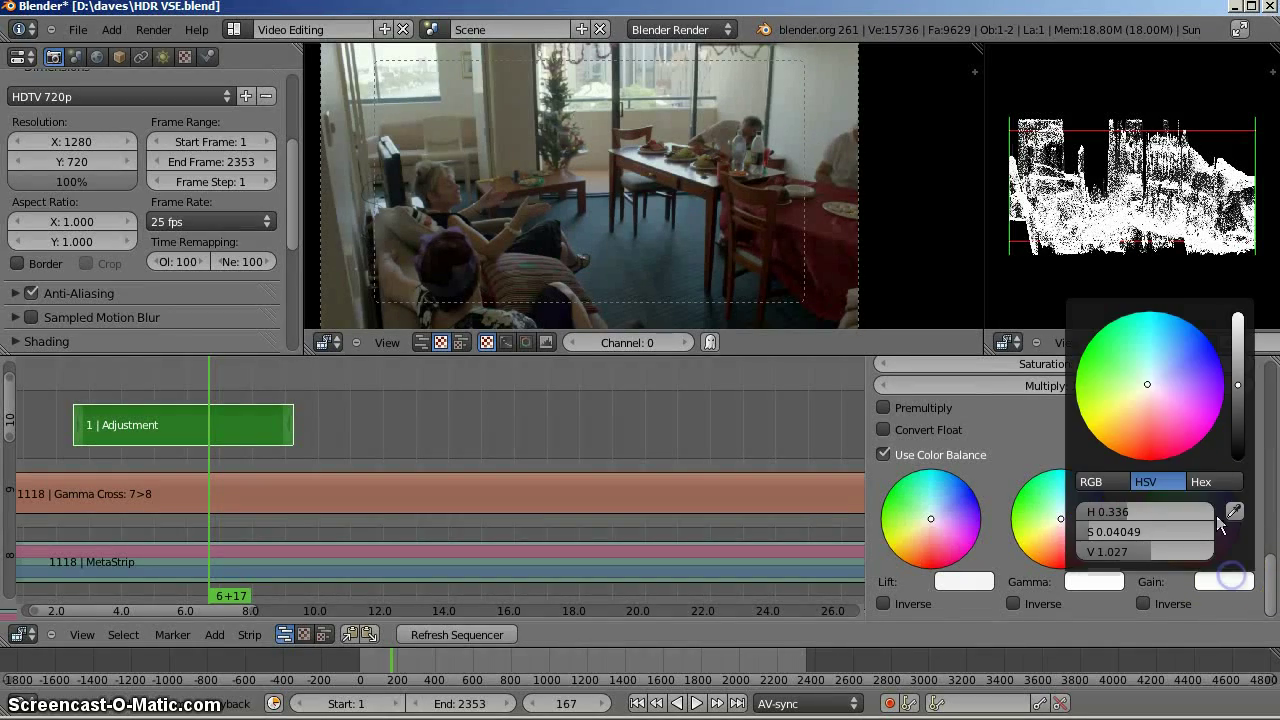
left_click_drag(1150, 551, 1276, 540)
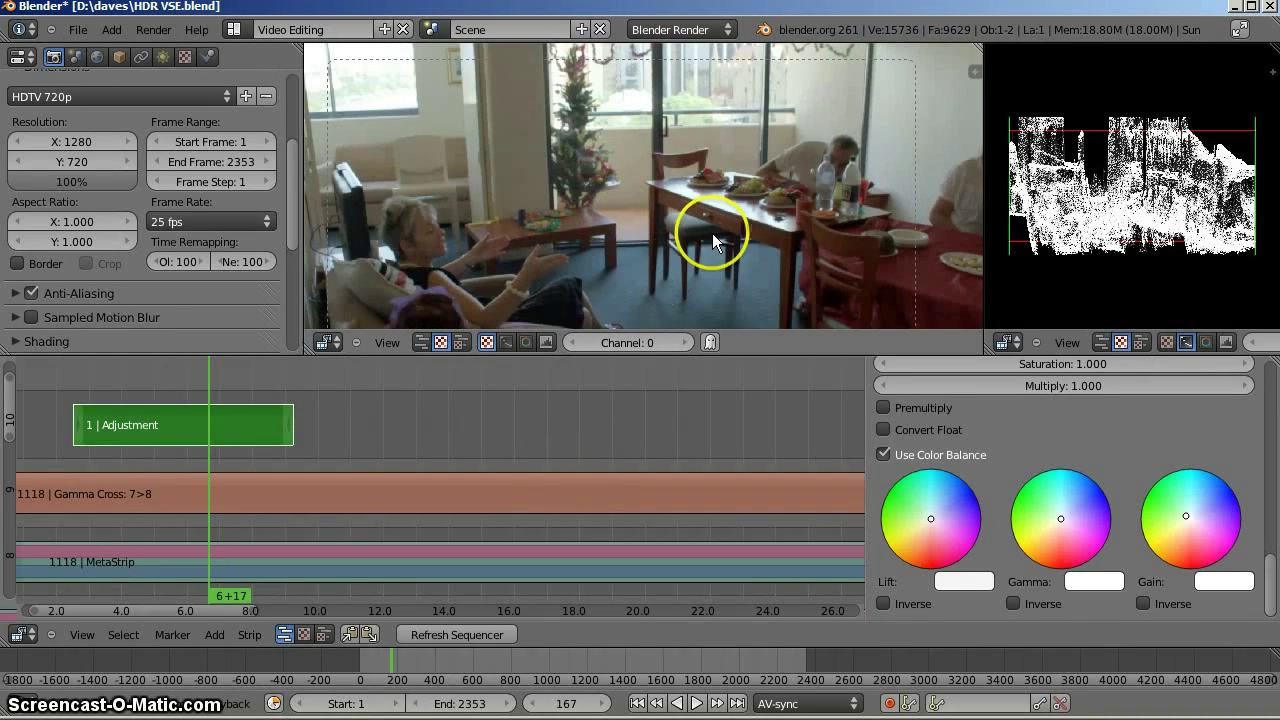
Zoom out to show all strips, then switch to the Magic Lantern 'HDR video with Magic Lantern' post.
scroll(535, 480, "down", 6)
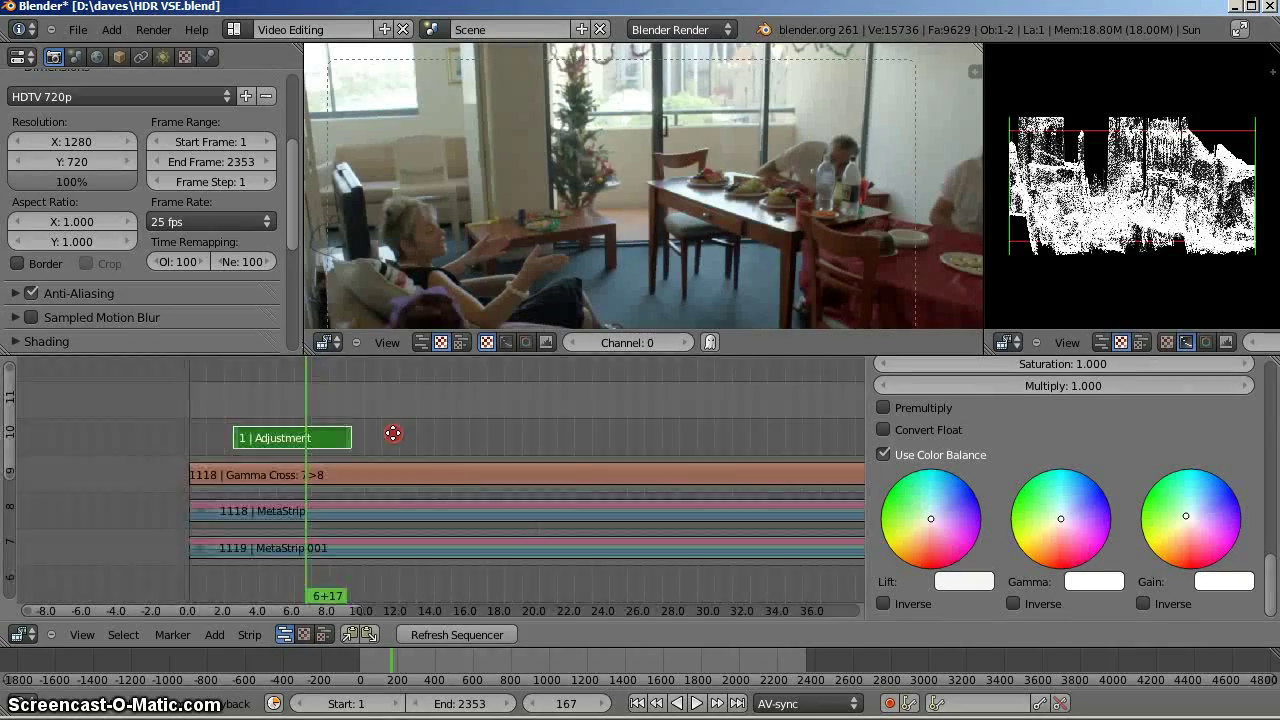
left_click(424, 438)
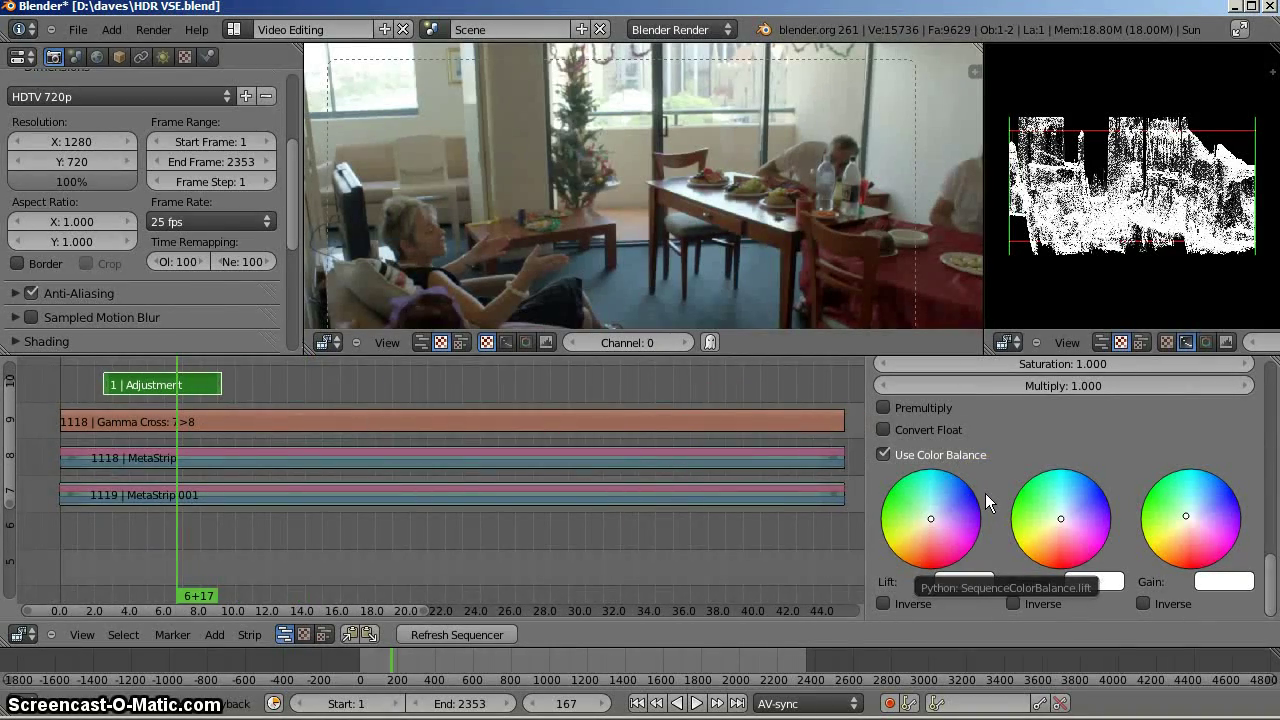
scroll(986, 496, "up", 1)
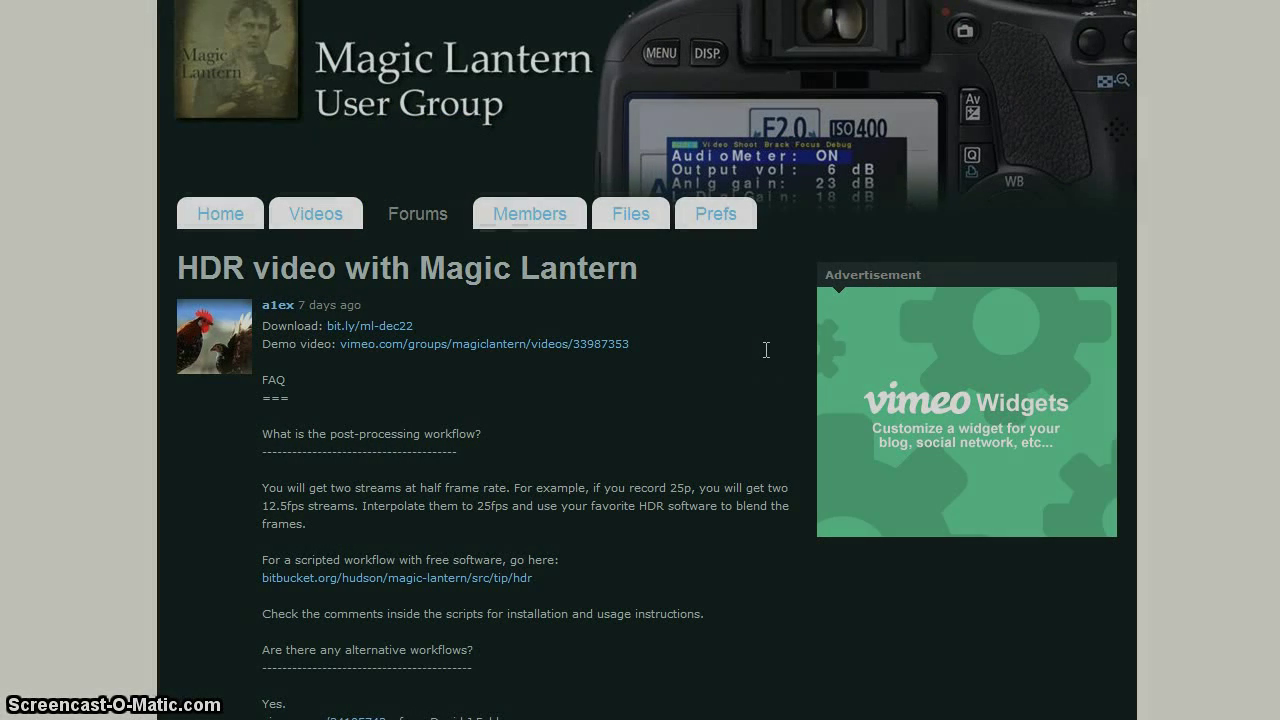
left_click(763, 348)
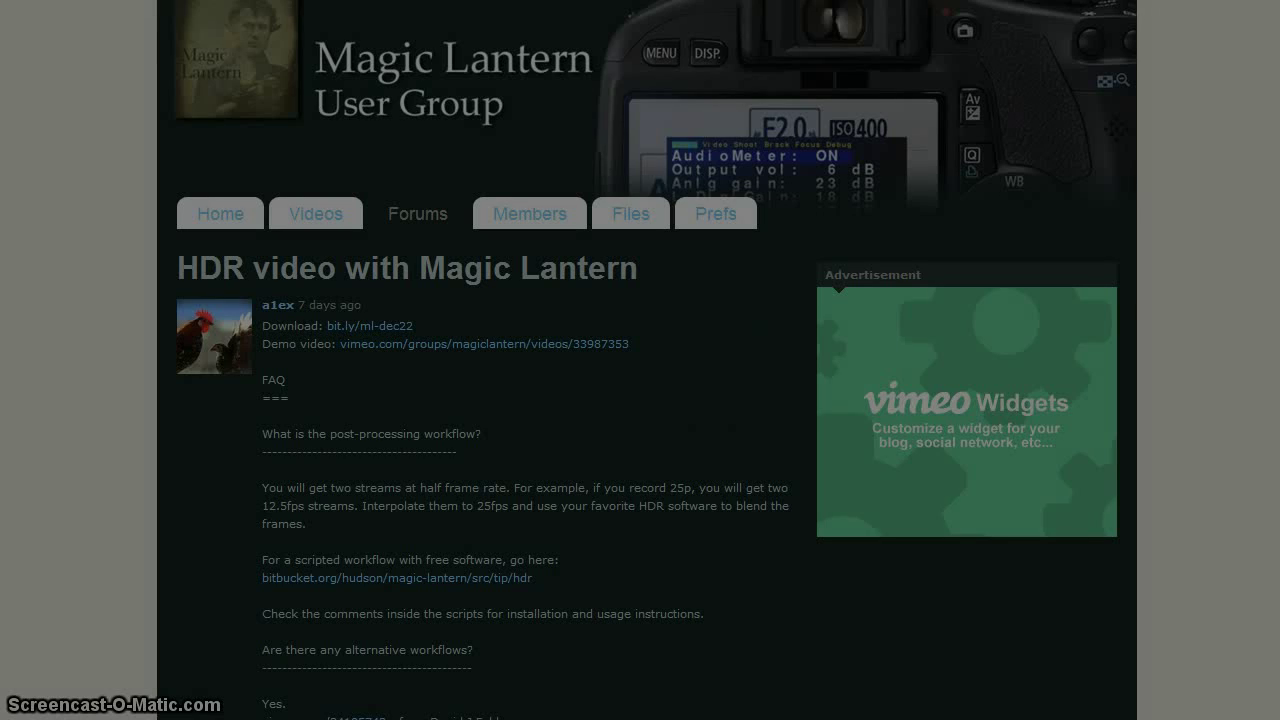